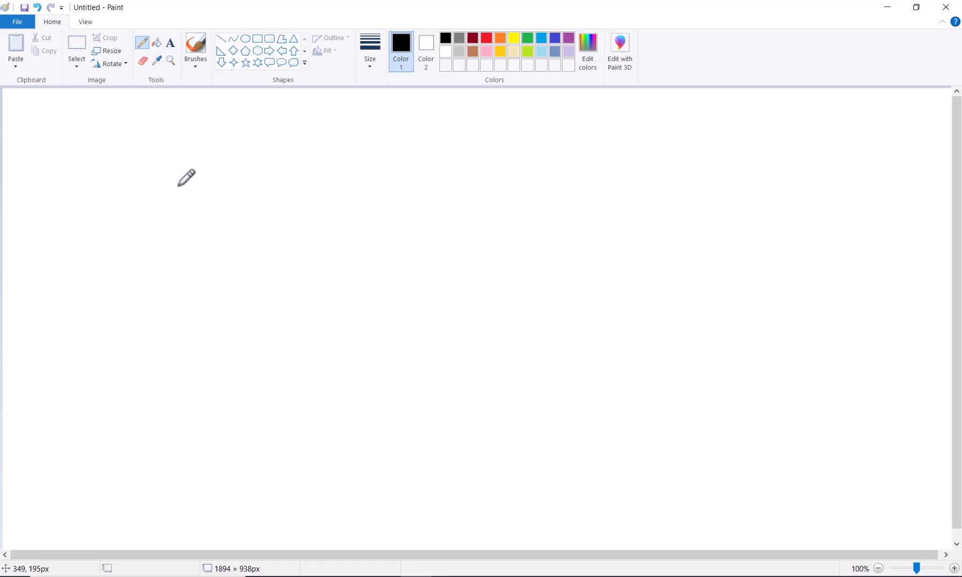
With a thicker pencil line, draw a grounded-source transistor amplifier with a supply rail, drain resistor and input labelled Vin.
{"action": "left_click", "coordinate": [370, 48]}
{"action": "left_click", "coordinate": [368, 162]}
{"action": "left_click", "coordinate": [233, 38]}
{"action": "left_click", "coordinate": [142, 43]}
{"action": "left_click_drag", "start_coordinate": [68, 139], "coordinate": [135, 135]}
{"action": "mouse_move", "coordinate": [109, 137]}
{"action": "left_mouse_down"}
{"action": "mouse_move", "coordinate": [93, 225]}
{"action": "mouse_move", "coordinate": [69, 241]}
{"action": "mouse_move", "coordinate": [97, 289]}
{"action": "left_mouse_up"}
{"action": "mouse_move", "coordinate": [59, 234]}
{"action": "left_mouse_down"}
{"action": "mouse_move", "coordinate": [62, 262]}
{"action": "mouse_move", "coordinate": [30, 253]}
{"action": "mouse_move", "coordinate": [21, 242]}
{"action": "mouse_move", "coordinate": [30, 219]}
{"action": "left_mouse_up"}
{"action": "left_click", "coordinate": [35, 224]}
{"action": "mouse_move", "coordinate": [36, 230]}
{"action": "left_mouse_down"}
{"action": "mouse_move", "coordinate": [37, 241]}
{"action": "mouse_move", "coordinate": [53, 242]}
{"action": "left_mouse_up"}
{"action": "left_click_drag", "start_coordinate": [75, 300], "coordinate": [113, 296]}
{"action": "left_click_drag", "start_coordinate": [100, 306], "coordinate": [101, 308]}
{"action": "left_click", "coordinate": [104, 317]}
{"action": "left_click_drag", "start_coordinate": [86, 249], "coordinate": [81, 275]}
Label the drain resistor RD and add an output line labelled Vo at the drain node.
{"action": "left_click_drag", "start_coordinate": [121, 164], "coordinate": [123, 182]}
{"action": "left_click_drag", "start_coordinate": [126, 161], "coordinate": [135, 182]}
{"action": "mouse_move", "coordinate": [138, 172]}
{"action": "left_mouse_down"}
{"action": "mouse_move", "coordinate": [155, 167]}
{"action": "mouse_move", "coordinate": [130, 189]}
{"action": "left_mouse_up"}
{"action": "mouse_move", "coordinate": [92, 205]}
{"action": "left_mouse_down"}
{"action": "mouse_move", "coordinate": [128, 211]}
{"action": "mouse_move", "coordinate": [156, 191]}
{"action": "mouse_move", "coordinate": [160, 212]}
{"action": "left_mouse_up"}
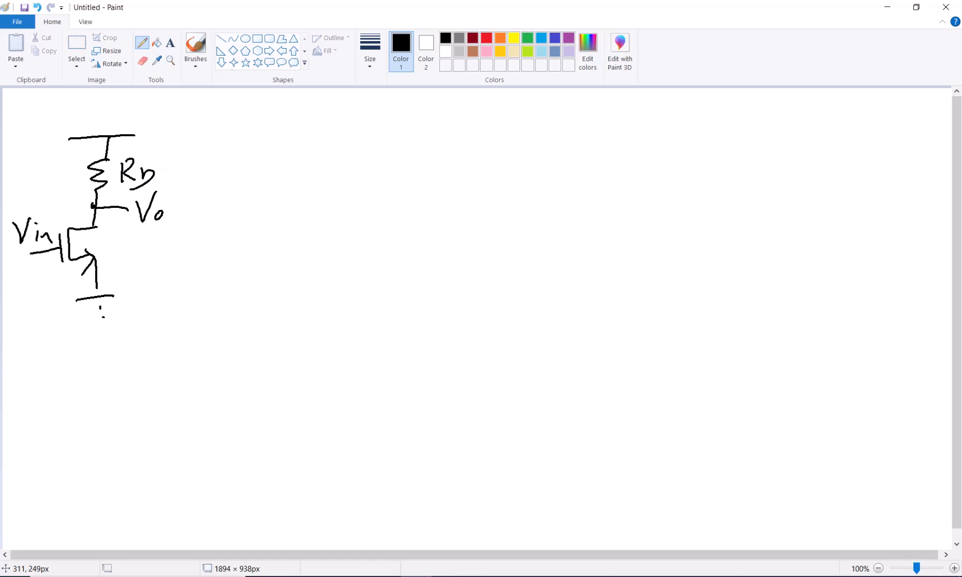
Write the gain formula A = Vo/Vi = -gm(RD//ro) beside the circuit and underline gm and ro.
{"action": "mouse_move", "coordinate": [203, 243]}
{"action": "left_mouse_down"}
{"action": "mouse_move", "coordinate": [214, 204]}
{"action": "mouse_move", "coordinate": [225, 242]}
{"action": "left_mouse_up"}
{"action": "left_click_drag", "start_coordinate": [209, 228], "coordinate": [246, 216]}
{"action": "mouse_move", "coordinate": [232, 228]}
{"action": "left_mouse_down"}
{"action": "mouse_move", "coordinate": [273, 195]}
{"action": "mouse_move", "coordinate": [287, 221]}
{"action": "mouse_move", "coordinate": [288, 257]}
{"action": "left_mouse_up"}
{"action": "left_click", "coordinate": [290, 238]}
{"action": "left_click_drag", "start_coordinate": [297, 221], "coordinate": [311, 219]}
{"action": "mouse_move", "coordinate": [299, 228]}
{"action": "left_mouse_down"}
{"action": "mouse_move", "coordinate": [337, 222]}
{"action": "mouse_move", "coordinate": [361, 232]}
{"action": "mouse_move", "coordinate": [345, 246]}
{"action": "mouse_move", "coordinate": [408, 247]}
{"action": "mouse_move", "coordinate": [426, 235]}
{"action": "mouse_move", "coordinate": [450, 244]}
{"action": "left_mouse_up"}
{"action": "left_click", "coordinate": [368, 231]}
{"action": "mouse_move", "coordinate": [475, 215]}
{"action": "left_mouse_down"}
{"action": "mouse_move", "coordinate": [464, 252]}
{"action": "mouse_move", "coordinate": [501, 230]}
{"action": "left_mouse_up"}
{"action": "left_click_drag", "start_coordinate": [408, 209], "coordinate": [411, 258]}
{"action": "left_click_drag", "start_coordinate": [517, 211], "coordinate": [507, 273]}
{"action": "left_click_drag", "start_coordinate": [345, 261], "coordinate": [375, 258]}
{"action": "left_click_drag", "start_coordinate": [338, 264], "coordinate": [371, 262]}
{"action": "mouse_move", "coordinate": [481, 265]}
{"action": "left_mouse_down"}
{"action": "mouse_move", "coordinate": [493, 262]}
{"action": "mouse_move", "coordinate": [488, 275]}
{"action": "left_mouse_up"}
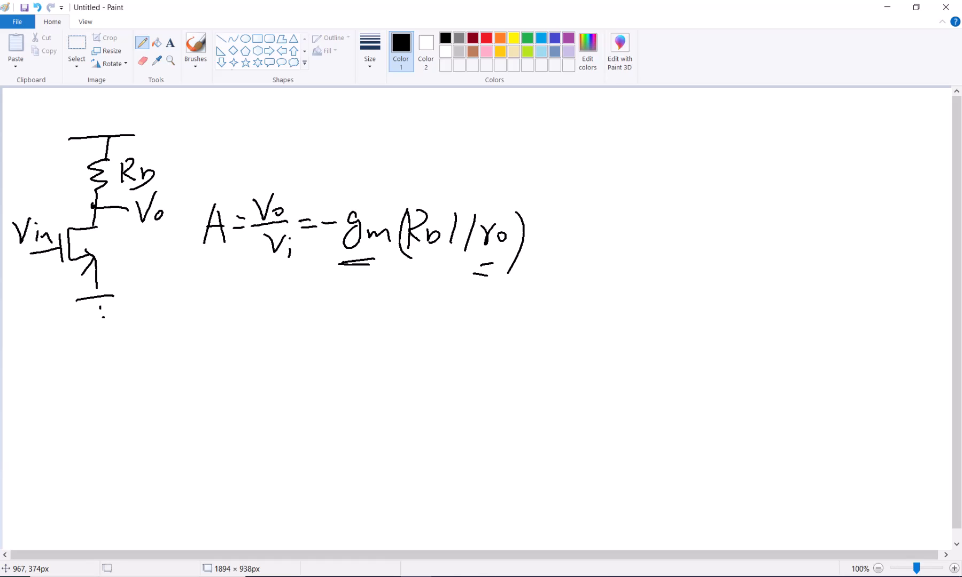
Divide the canvas into four quadrants with one long horizontal line and one long vertical line.
{"action": "mouse_move", "coordinate": [23, 340]}
{"action": "left_mouse_down"}
{"action": "mouse_move", "coordinate": [423, 337]}
{"action": "mouse_move", "coordinate": [896, 352]}
{"action": "left_mouse_up"}
{"action": "left_click_drag", "start_coordinate": [568, 99], "coordinate": [569, 549]}
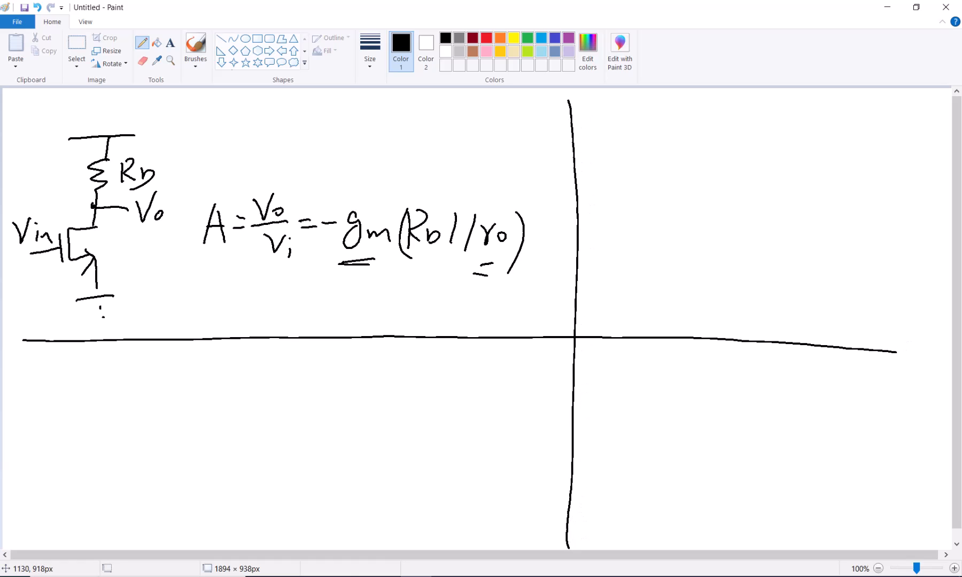
In the upper-right quadrant, draw a supply rail with a grounded voltage divider labelled R1 and R2 and a gate line.
{"action": "left_click_drag", "start_coordinate": [652, 118], "coordinate": [844, 118]}
{"action": "mouse_move", "coordinate": [701, 121]}
{"action": "left_mouse_down"}
{"action": "mouse_move", "coordinate": [699, 201]}
{"action": "mouse_move", "coordinate": [786, 210]}
{"action": "left_mouse_up"}
{"action": "left_click_drag", "start_coordinate": [699, 202], "coordinate": [698, 283]}
{"action": "mouse_move", "coordinate": [674, 285]}
{"action": "left_mouse_down"}
{"action": "mouse_move", "coordinate": [720, 280]}
{"action": "mouse_move", "coordinate": [704, 304]}
{"action": "left_mouse_up"}
{"action": "mouse_move", "coordinate": [716, 149]}
{"action": "left_mouse_down"}
{"action": "mouse_move", "coordinate": [715, 170]}
{"action": "mouse_move", "coordinate": [727, 170]}
{"action": "left_mouse_up"}
{"action": "left_click_drag", "start_coordinate": [734, 160], "coordinate": [736, 173]}
{"action": "mouse_move", "coordinate": [722, 229]}
{"action": "left_mouse_down"}
{"action": "mouse_move", "coordinate": [717, 245]}
{"action": "mouse_move", "coordinate": [758, 241]}
{"action": "left_mouse_up"}
Add the grounded-source transistor with drain resistor RD and output Vo, dot the divider node and label the supply rail VD.
{"action": "left_click_drag", "start_coordinate": [783, 194], "coordinate": [781, 233]}
{"action": "mouse_move", "coordinate": [795, 196]}
{"action": "left_mouse_down"}
{"action": "mouse_move", "coordinate": [795, 227]}
{"action": "mouse_move", "coordinate": [816, 252]}
{"action": "mouse_move", "coordinate": [823, 203]}
{"action": "left_mouse_up"}
{"action": "left_click_drag", "start_coordinate": [837, 122], "coordinate": [825, 199]}
{"action": "mouse_move", "coordinate": [843, 144]}
{"action": "left_mouse_down"}
{"action": "mouse_move", "coordinate": [846, 158]}
{"action": "mouse_move", "coordinate": [875, 168]}
{"action": "mouse_move", "coordinate": [873, 187]}
{"action": "mouse_move", "coordinate": [906, 181]}
{"action": "mouse_move", "coordinate": [916, 208]}
{"action": "left_mouse_up"}
{"action": "mouse_move", "coordinate": [801, 261]}
{"action": "left_mouse_down"}
{"action": "mouse_move", "coordinate": [842, 252]}
{"action": "mouse_move", "coordinate": [826, 267]}
{"action": "left_mouse_up"}
{"action": "left_click", "coordinate": [825, 285]}
{"action": "left_click_drag", "start_coordinate": [798, 227], "coordinate": [800, 246]}
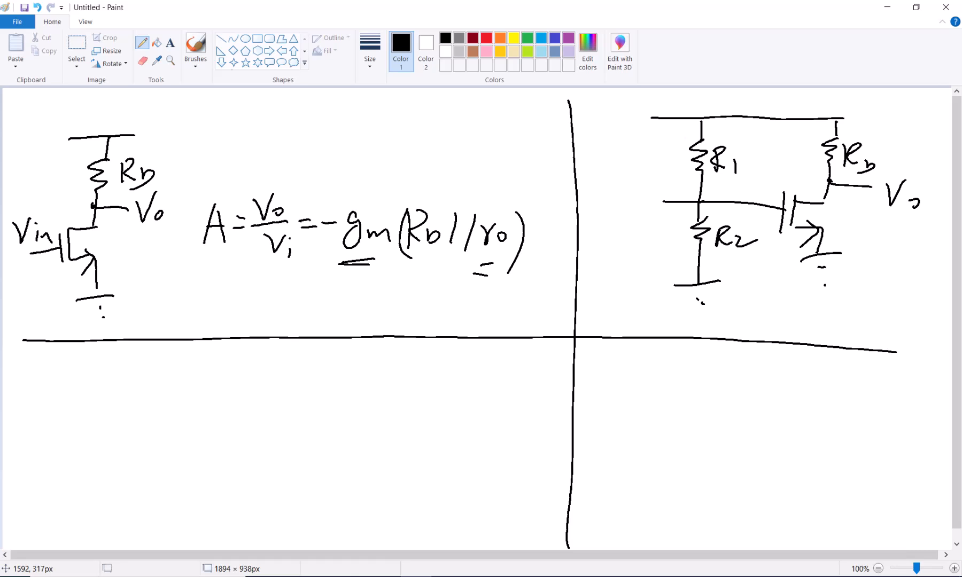
{"action": "mouse_move", "coordinate": [701, 198]}
{"action": "left_mouse_down"}
{"action": "mouse_move", "coordinate": [706, 206]}
{"action": "mouse_move", "coordinate": [700, 200]}
{"action": "left_mouse_up"}
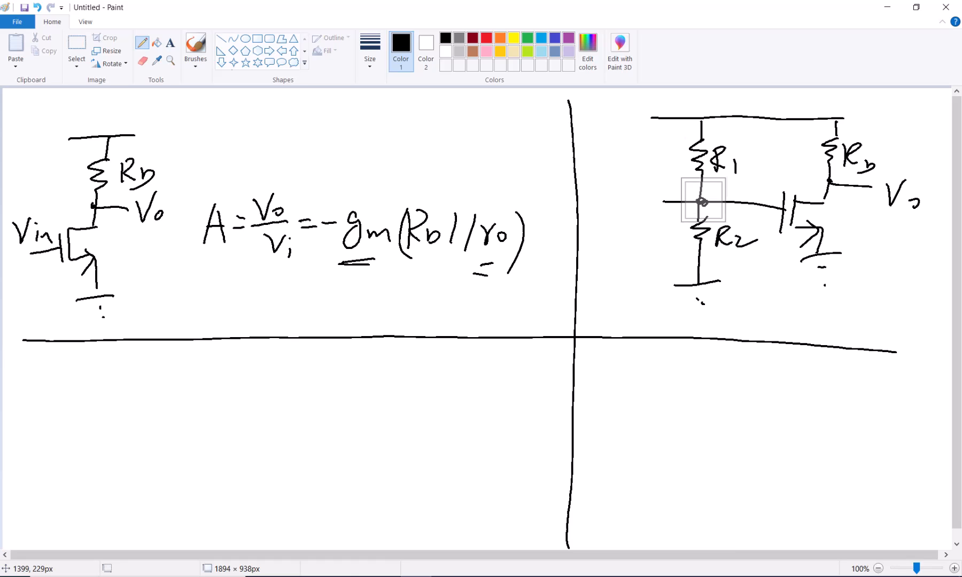
{"action": "left_click_drag", "start_coordinate": [782, 94], "coordinate": [808, 104]}
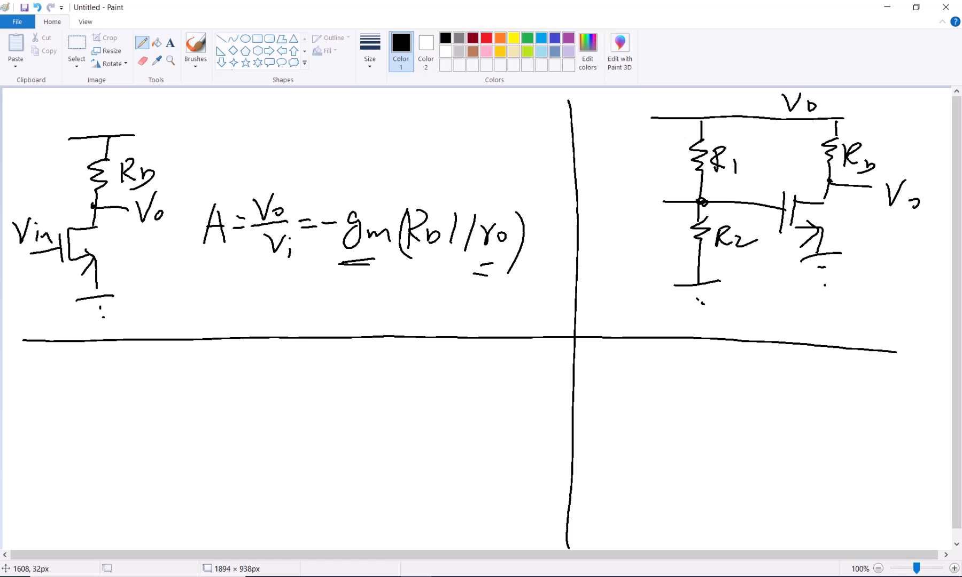
Draw an arrow to the transistor's gate line and write the bias voltage R2/(R1+R2) VD beside it.
{"action": "left_click_drag", "start_coordinate": [751, 319], "coordinate": [763, 214]}
{"action": "left_click_drag", "start_coordinate": [755, 226], "coordinate": [773, 220]}
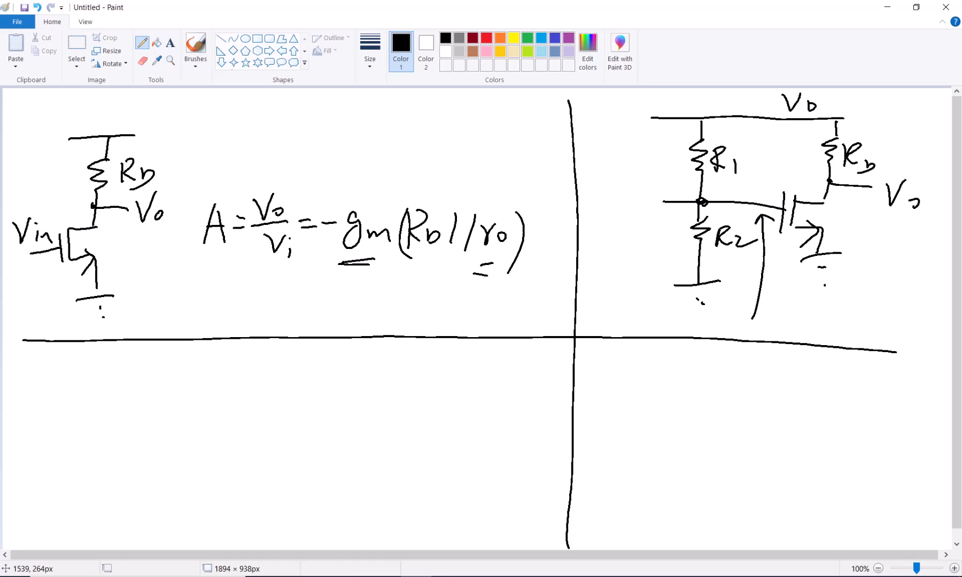
{"action": "mouse_move", "coordinate": [789, 284]}
{"action": "left_mouse_down"}
{"action": "mouse_move", "coordinate": [790, 300]}
{"action": "mouse_move", "coordinate": [838, 307]}
{"action": "left_mouse_up"}
{"action": "left_click_drag", "start_coordinate": [779, 317], "coordinate": [780, 332]}
{"action": "mouse_move", "coordinate": [779, 317]}
{"action": "left_mouse_down"}
{"action": "mouse_move", "coordinate": [789, 331]}
{"action": "mouse_move", "coordinate": [811, 326]}
{"action": "left_mouse_up"}
{"action": "left_click_drag", "start_coordinate": [804, 320], "coordinate": [804, 333]}
{"action": "mouse_move", "coordinate": [815, 318]}
{"action": "left_mouse_down"}
{"action": "mouse_move", "coordinate": [815, 334]}
{"action": "mouse_move", "coordinate": [827, 332]}
{"action": "left_mouse_up"}
{"action": "left_click_drag", "start_coordinate": [833, 326], "coordinate": [839, 337]}
{"action": "mouse_move", "coordinate": [852, 302]}
{"action": "left_mouse_down"}
{"action": "mouse_move", "coordinate": [872, 298]}
{"action": "mouse_move", "coordinate": [874, 324]}
{"action": "left_mouse_up"}
{"action": "left_click_drag", "start_coordinate": [874, 314], "coordinate": [876, 324]}
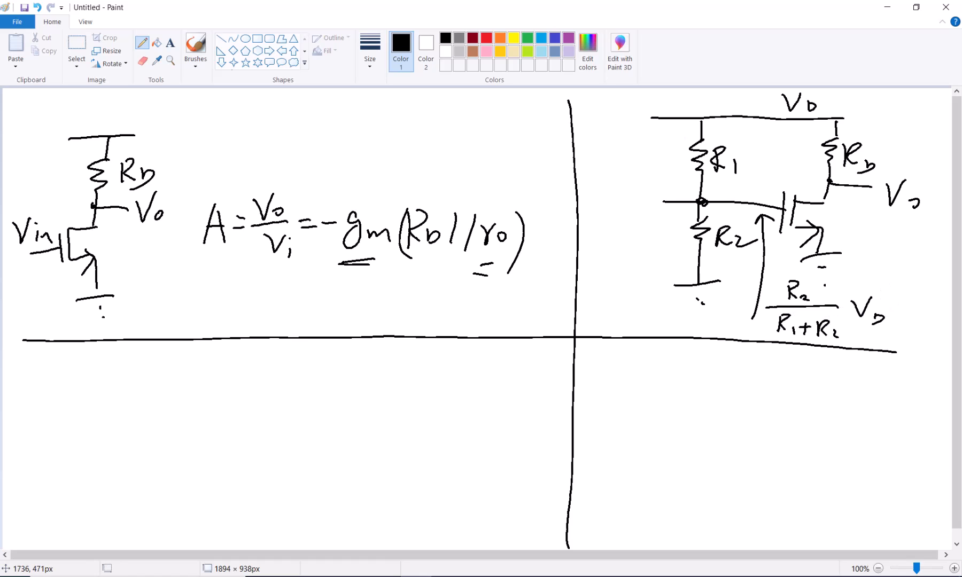
Add an input coupling capacitor to the divider node and label the input Vin.
{"action": "left_click_drag", "start_coordinate": [649, 183], "coordinate": [650, 217]}
{"action": "mouse_move", "coordinate": [660, 181]}
{"action": "left_mouse_down"}
{"action": "mouse_move", "coordinate": [662, 221]}
{"action": "mouse_move", "coordinate": [619, 204]}
{"action": "left_mouse_up"}
{"action": "mouse_move", "coordinate": [587, 179]}
{"action": "left_mouse_down"}
{"action": "mouse_move", "coordinate": [597, 194]}
{"action": "mouse_move", "coordinate": [605, 181]}
{"action": "left_mouse_up"}
{"action": "left_click", "coordinate": [608, 181]}
{"action": "mouse_move", "coordinate": [608, 187]}
{"action": "left_mouse_down"}
{"action": "mouse_move", "coordinate": [609, 196]}
{"action": "mouse_move", "coordinate": [629, 196]}
{"action": "left_mouse_up"}
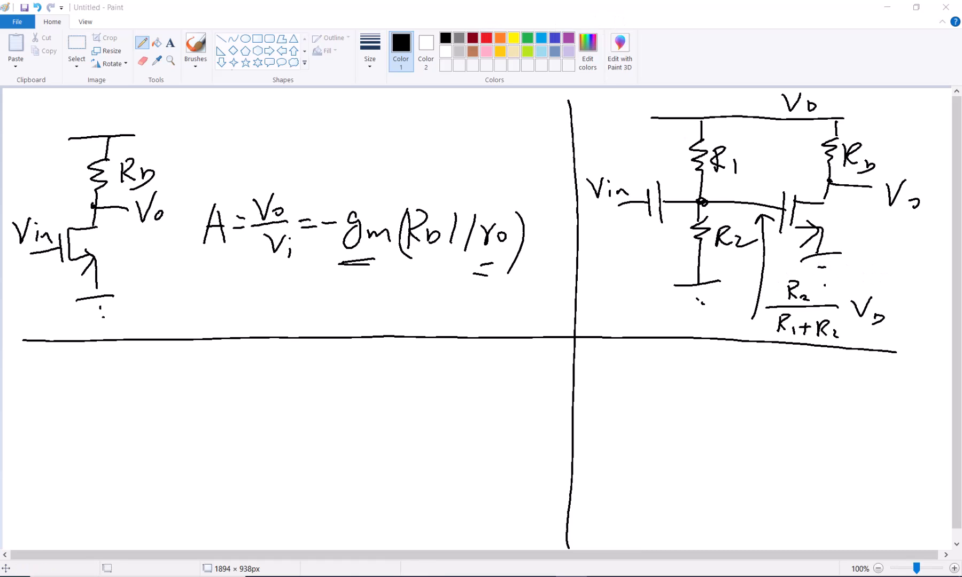
Circle the bias voltage expression in red and sketch small red axes with a wavy signal above the horizontal axis.
{"action": "left_click", "coordinate": [486, 38]}
{"action": "mouse_move", "coordinate": [882, 291]}
{"action": "left_mouse_down"}
{"action": "mouse_move", "coordinate": [756, 300]}
{"action": "mouse_move", "coordinate": [915, 304]}
{"action": "mouse_move", "coordinate": [909, 299]}
{"action": "left_mouse_up"}
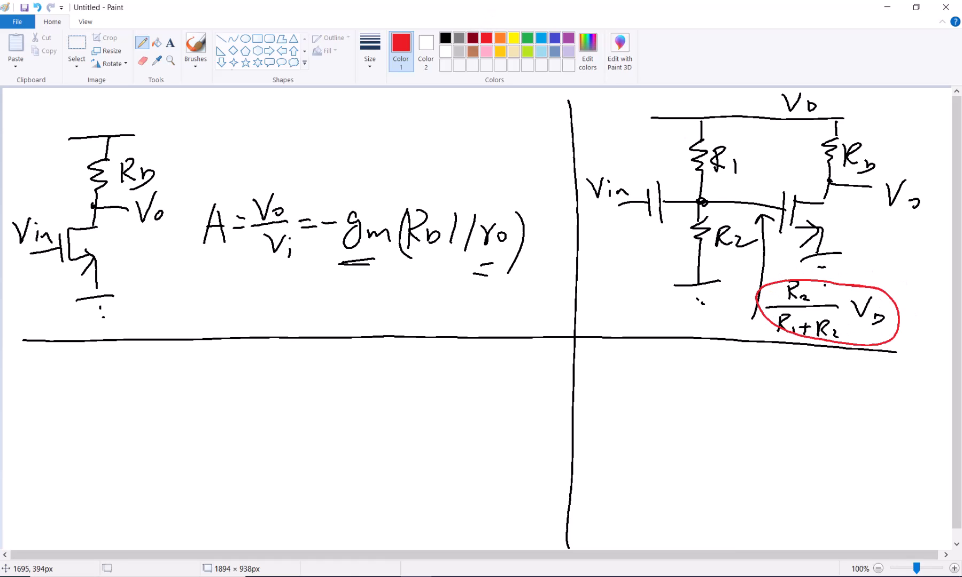
{"action": "left_click_drag", "start_coordinate": [606, 336], "coordinate": [603, 273]}
{"action": "left_click_drag", "start_coordinate": [597, 279], "coordinate": [608, 283]}
{"action": "mouse_move", "coordinate": [584, 316]}
{"action": "left_mouse_down"}
{"action": "mouse_move", "coordinate": [684, 316]}
{"action": "mouse_move", "coordinate": [680, 323]}
{"action": "left_mouse_up"}
{"action": "left_click_drag", "start_coordinate": [588, 301], "coordinate": [682, 298]}
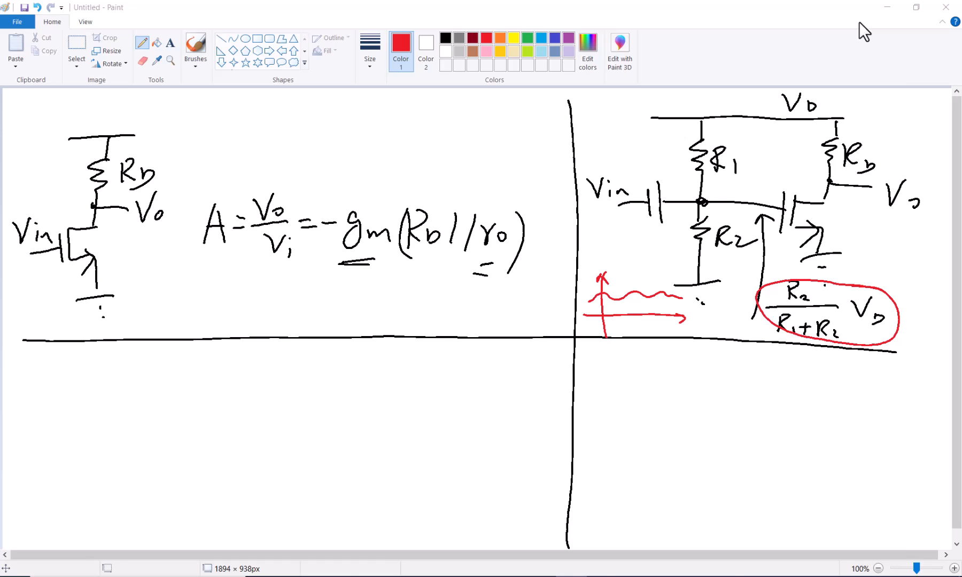
Draw a red source resistor labelled Rs at the input of the voltage-divider circuit.
{"action": "left_click", "coordinate": [675, 166]}
{"action": "mouse_move", "coordinate": [619, 210]}
{"action": "left_mouse_down"}
{"action": "mouse_move", "coordinate": [582, 213]}
{"action": "mouse_move", "coordinate": [597, 241]}
{"action": "mouse_move", "coordinate": [610, 240]}
{"action": "left_mouse_up"}
{"action": "left_click_drag", "start_coordinate": [620, 227], "coordinate": [614, 243]}
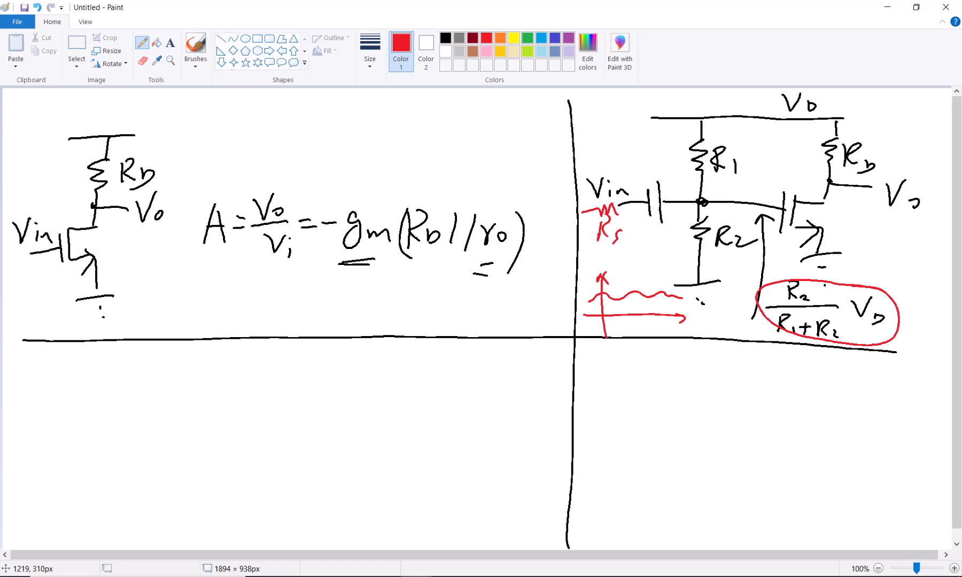
In the lower-left quadrant, draw in black a transistor with drain resistor RD, an input capacitor and a gate bias line.
{"action": "left_click", "coordinate": [527, 38]}
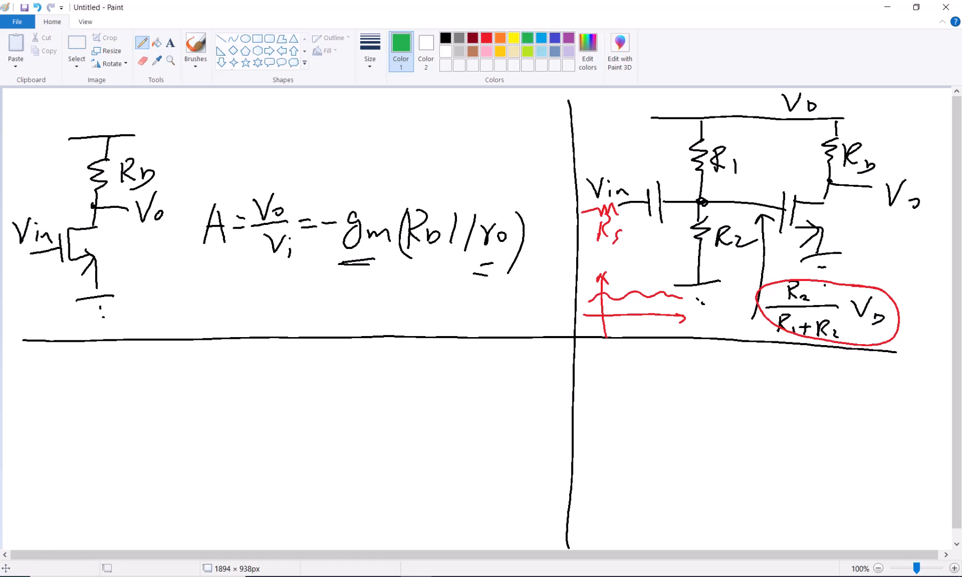
{"action": "left_click", "coordinate": [445, 38]}
{"action": "left_click_drag", "start_coordinate": [283, 357], "coordinate": [278, 453]}
{"action": "mouse_move", "coordinate": [303, 392]}
{"action": "left_mouse_down"}
{"action": "mouse_move", "coordinate": [306, 426]}
{"action": "mouse_move", "coordinate": [253, 468]}
{"action": "mouse_move", "coordinate": [287, 498]}
{"action": "left_mouse_up"}
{"action": "left_click_drag", "start_coordinate": [239, 447], "coordinate": [239, 487]}
{"action": "mouse_move", "coordinate": [238, 464]}
{"action": "left_mouse_down"}
{"action": "mouse_move", "coordinate": [179, 463]}
{"action": "mouse_move", "coordinate": [175, 484]}
{"action": "left_mouse_up"}
{"action": "mouse_move", "coordinate": [159, 446]}
{"action": "left_mouse_down"}
{"action": "mouse_move", "coordinate": [159, 487]}
{"action": "mouse_move", "coordinate": [113, 460]}
{"action": "left_mouse_up"}
{"action": "left_click_drag", "start_coordinate": [201, 455], "coordinate": [206, 394]}
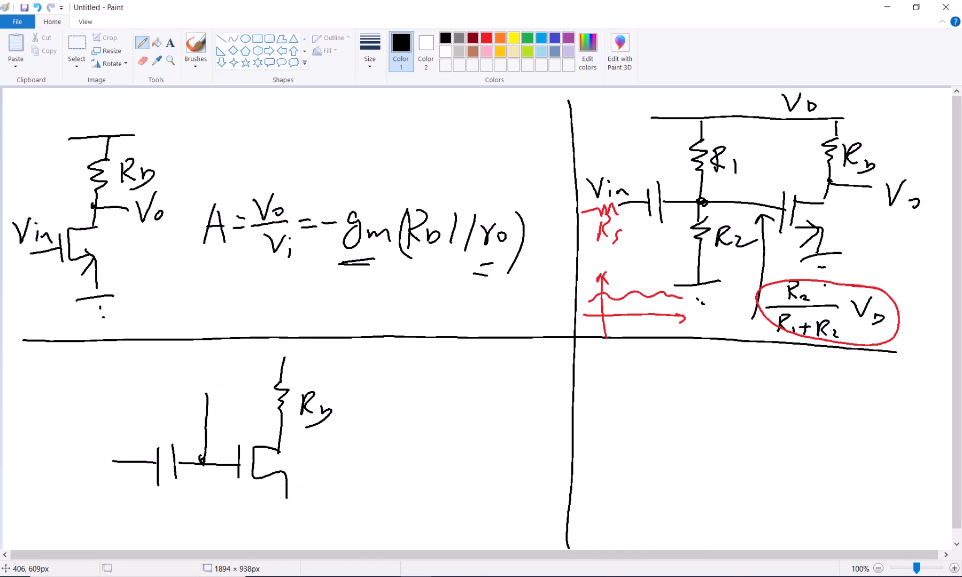
Label the gate bias line 2.3V and add the source arrow and ground symbol to the transistor.
{"action": "mouse_move", "coordinate": [176, 361]}
{"action": "left_mouse_down"}
{"action": "mouse_move", "coordinate": [195, 371]}
{"action": "mouse_move", "coordinate": [209, 363]}
{"action": "mouse_move", "coordinate": [205, 373]}
{"action": "left_mouse_up"}
{"action": "left_click", "coordinate": [195, 374]}
{"action": "mouse_move", "coordinate": [218, 350]}
{"action": "left_mouse_down"}
{"action": "mouse_move", "coordinate": [228, 368]}
{"action": "mouse_move", "coordinate": [238, 341]}
{"action": "left_mouse_up"}
{"action": "left_click_drag", "start_coordinate": [270, 486], "coordinate": [280, 472]}
{"action": "left_click_drag", "start_coordinate": [272, 470], "coordinate": [300, 505]}
{"action": "left_click", "coordinate": [293, 526]}
Add the VDD supply, output Vo and input Vin labels to the circuit and circle the 2.3V bias value.
{"action": "mouse_move", "coordinate": [271, 360]}
{"action": "left_mouse_down"}
{"action": "mouse_move", "coordinate": [323, 349]}
{"action": "mouse_move", "coordinate": [337, 367]}
{"action": "left_mouse_up"}
{"action": "left_click", "coordinate": [329, 359]}
{"action": "mouse_move", "coordinate": [348, 356]}
{"action": "left_mouse_down"}
{"action": "mouse_move", "coordinate": [355, 364]}
{"action": "mouse_move", "coordinate": [341, 379]}
{"action": "left_mouse_up"}
{"action": "left_click_drag", "start_coordinate": [284, 429], "coordinate": [338, 433]}
{"action": "mouse_move", "coordinate": [357, 423]}
{"action": "left_mouse_down"}
{"action": "mouse_move", "coordinate": [367, 442]}
{"action": "mouse_move", "coordinate": [380, 417]}
{"action": "left_mouse_up"}
{"action": "left_click_drag", "start_coordinate": [379, 431], "coordinate": [396, 441]}
{"action": "left_click_drag", "start_coordinate": [87, 422], "coordinate": [106, 420]}
{"action": "left_click_drag", "start_coordinate": [108, 436], "coordinate": [137, 448]}
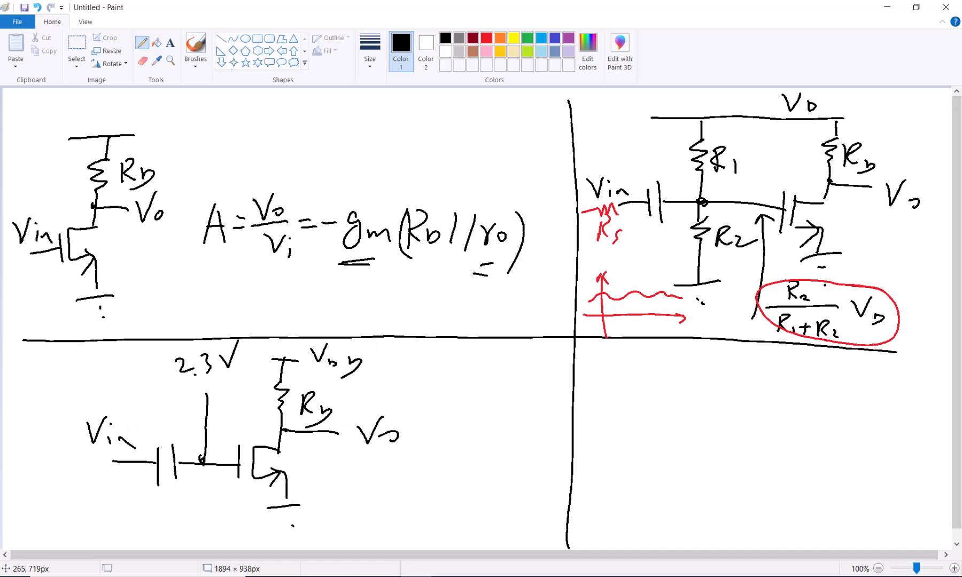
{"action": "mouse_move", "coordinate": [227, 327]}
{"action": "left_mouse_down"}
{"action": "mouse_move", "coordinate": [230, 395]}
{"action": "mouse_move", "coordinate": [214, 329]}
{"action": "left_mouse_up"}
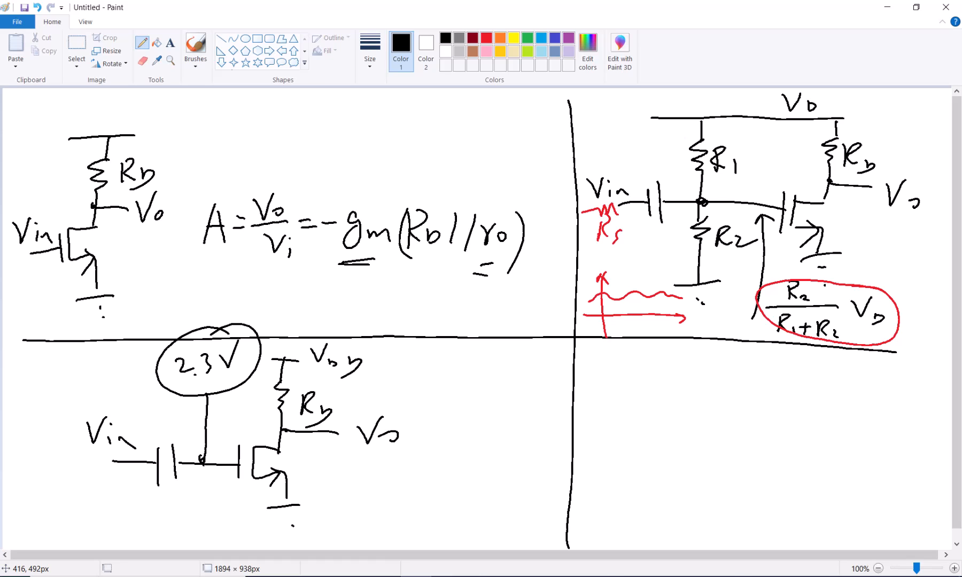
In the lower-right quadrant, draw a transistor with drain resistor RD and a labelled feedback resistor from drain to gate.
{"action": "mouse_move", "coordinate": [706, 358]}
{"action": "left_mouse_down"}
{"action": "mouse_move", "coordinate": [765, 356]}
{"action": "mouse_move", "coordinate": [734, 383]}
{"action": "mouse_move", "coordinate": [737, 417]}
{"action": "left_mouse_up"}
{"action": "mouse_move", "coordinate": [754, 382]}
{"action": "left_mouse_down"}
{"action": "mouse_move", "coordinate": [754, 400]}
{"action": "mouse_move", "coordinate": [781, 396]}
{"action": "mouse_move", "coordinate": [710, 439]}
{"action": "mouse_move", "coordinate": [735, 494]}
{"action": "left_mouse_up"}
{"action": "mouse_move", "coordinate": [696, 440]}
{"action": "left_mouse_down"}
{"action": "mouse_move", "coordinate": [696, 474]}
{"action": "mouse_move", "coordinate": [663, 457]}
{"action": "mouse_move", "coordinate": [656, 421]}
{"action": "mouse_move", "coordinate": [679, 409]}
{"action": "mouse_move", "coordinate": [735, 420]}
{"action": "left_mouse_up"}
{"action": "mouse_move", "coordinate": [669, 396]}
{"action": "left_mouse_down"}
{"action": "mouse_move", "coordinate": [688, 371]}
{"action": "mouse_move", "coordinate": [691, 394]}
{"action": "mouse_move", "coordinate": [705, 398]}
{"action": "left_mouse_up"}
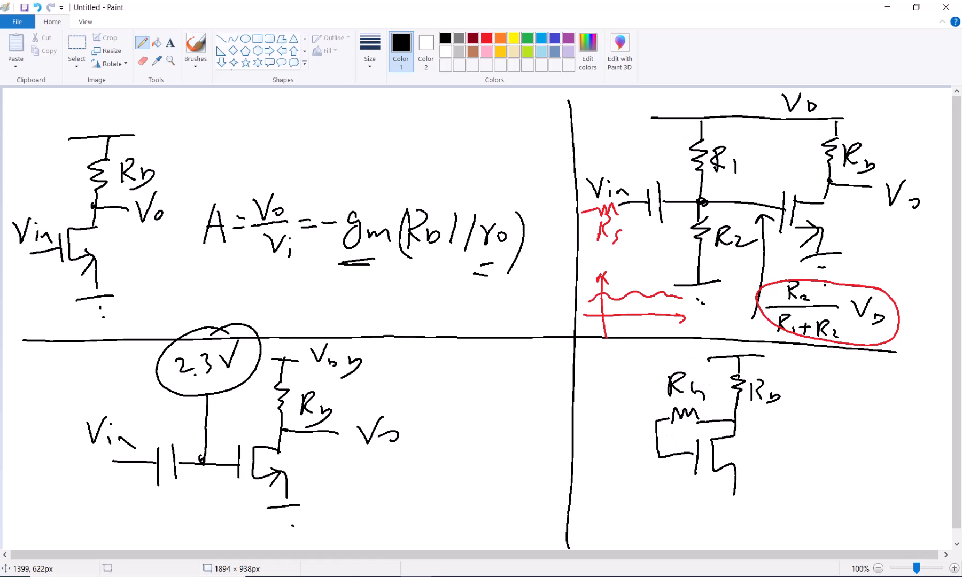
Complete the feedback circuit with an input capacitor labelled Vin, an output labelled Vo, a source arrow and a ground symbol.
{"action": "mouse_move", "coordinate": [664, 455]}
{"action": "left_mouse_down"}
{"action": "mouse_move", "coordinate": [638, 455]}
{"action": "mouse_move", "coordinate": [636, 475]}
{"action": "left_mouse_up"}
{"action": "mouse_move", "coordinate": [627, 439]}
{"action": "left_mouse_down"}
{"action": "mouse_move", "coordinate": [626, 476]}
{"action": "mouse_move", "coordinate": [591, 457]}
{"action": "left_mouse_up"}
{"action": "mouse_move", "coordinate": [585, 420]}
{"action": "left_mouse_down"}
{"action": "mouse_move", "coordinate": [599, 419]}
{"action": "mouse_move", "coordinate": [605, 439]}
{"action": "left_mouse_up"}
{"action": "left_click_drag", "start_coordinate": [609, 419], "coordinate": [616, 439]}
{"action": "mouse_move", "coordinate": [733, 422]}
{"action": "left_mouse_down"}
{"action": "mouse_move", "coordinate": [803, 412]}
{"action": "mouse_move", "coordinate": [806, 430]}
{"action": "left_mouse_up"}
{"action": "left_click", "coordinate": [810, 429]}
{"action": "left_click_drag", "start_coordinate": [717, 500], "coordinate": [754, 495]}
{"action": "left_click", "coordinate": [742, 516]}
{"action": "left_click_drag", "start_coordinate": [714, 460], "coordinate": [722, 477]}
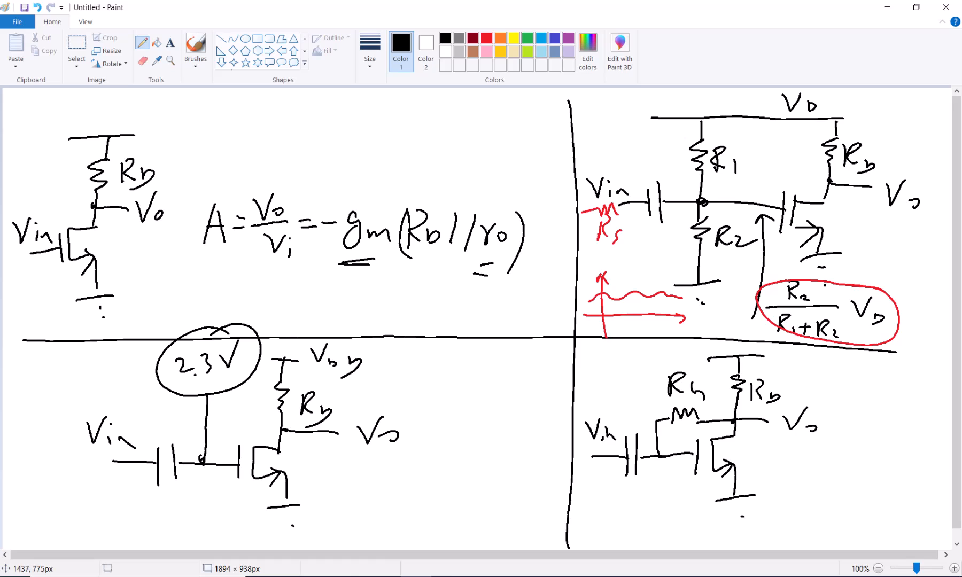
In red, circle the whole feedback circuit, its input capacitor, feedback resistor and RD, and dot the drain node.
{"action": "left_click", "coordinate": [487, 37]}
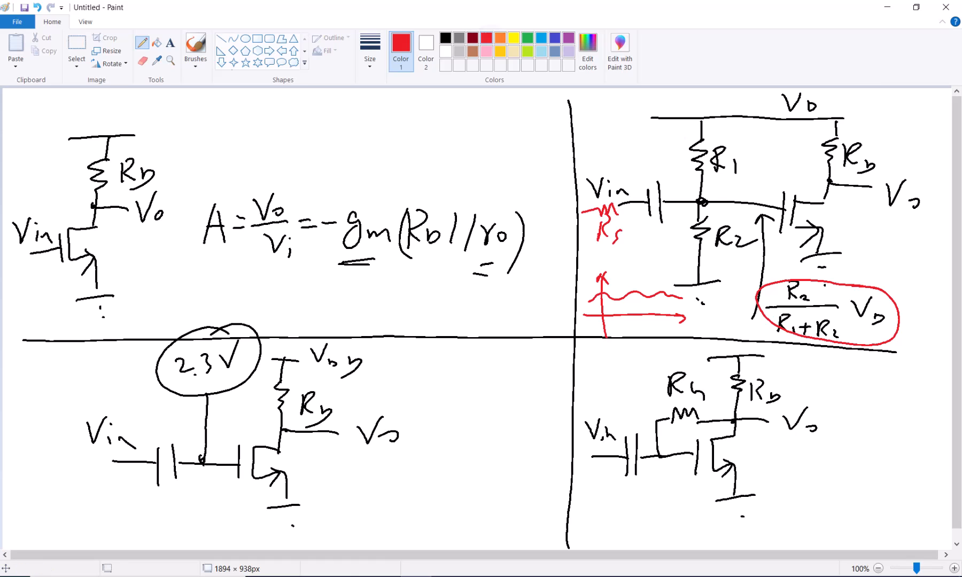
{"action": "mouse_move", "coordinate": [813, 372]}
{"action": "left_mouse_down"}
{"action": "mouse_move", "coordinate": [578, 475]}
{"action": "mouse_move", "coordinate": [854, 445]}
{"action": "mouse_move", "coordinate": [789, 378]}
{"action": "left_mouse_up"}
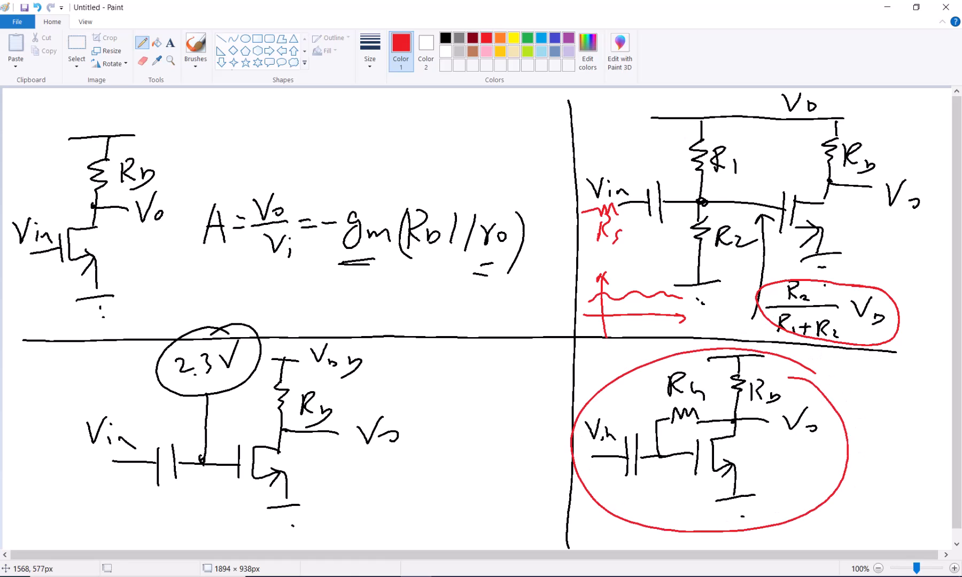
{"action": "mouse_move", "coordinate": [644, 431]}
{"action": "left_mouse_down"}
{"action": "mouse_move", "coordinate": [615, 480]}
{"action": "mouse_move", "coordinate": [648, 456]}
{"action": "left_mouse_up"}
{"action": "mouse_move", "coordinate": [692, 395]}
{"action": "left_mouse_down"}
{"action": "mouse_move", "coordinate": [654, 415]}
{"action": "mouse_move", "coordinate": [672, 404]}
{"action": "left_mouse_up"}
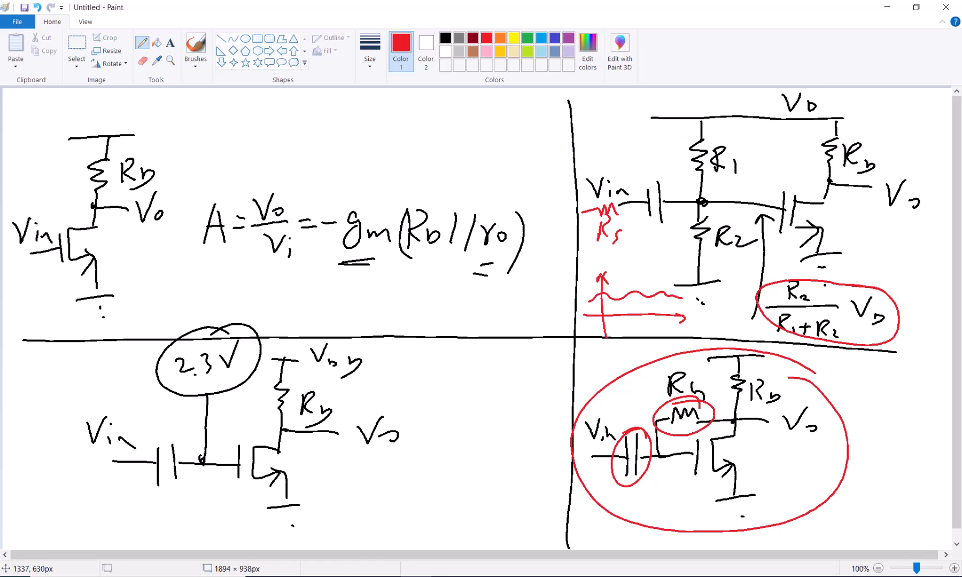
{"action": "mouse_move", "coordinate": [779, 374]}
{"action": "left_mouse_down"}
{"action": "mouse_move", "coordinate": [716, 395]}
{"action": "mouse_move", "coordinate": [773, 365]}
{"action": "left_mouse_up"}
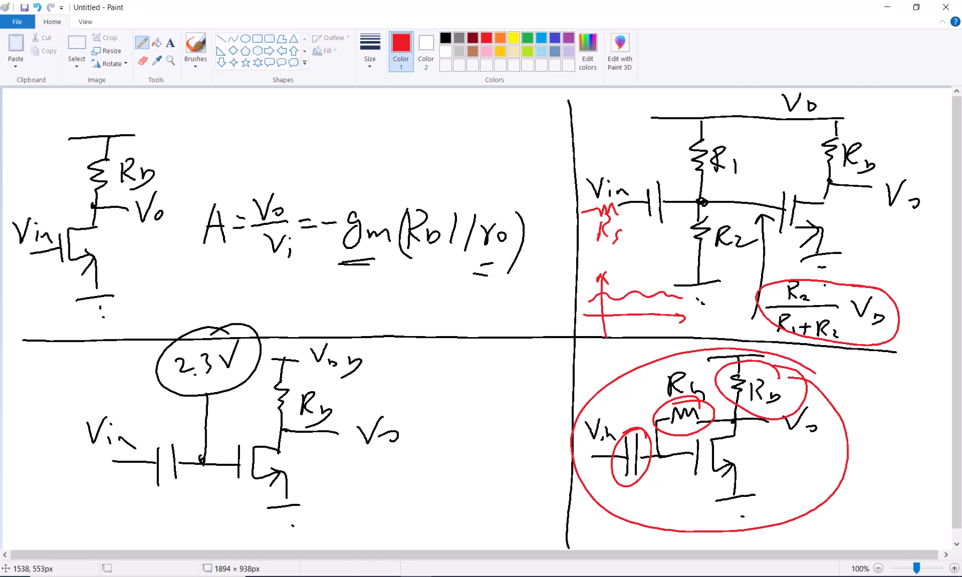
{"action": "left_click", "coordinate": [734, 423]}
Examine the amplifier schematic in the Word lab manual EE124_Lab_Manual_new.docx, then return to the Paint drawing.
{"action": "mouse_move", "coordinate": [509, 576]}
{"action": "left_click", "coordinate": [509, 529]}
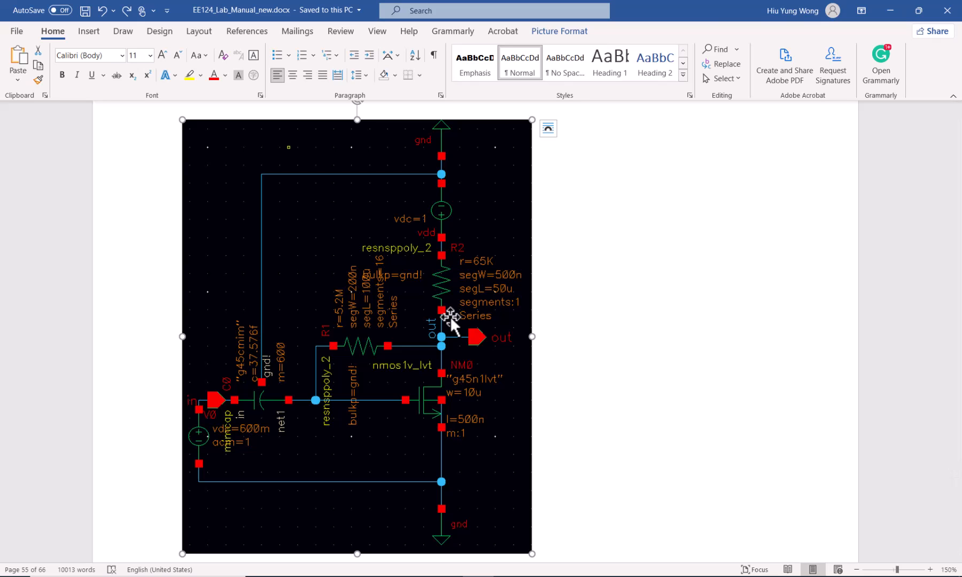
{"action": "key", "text": "alt+Tab"}
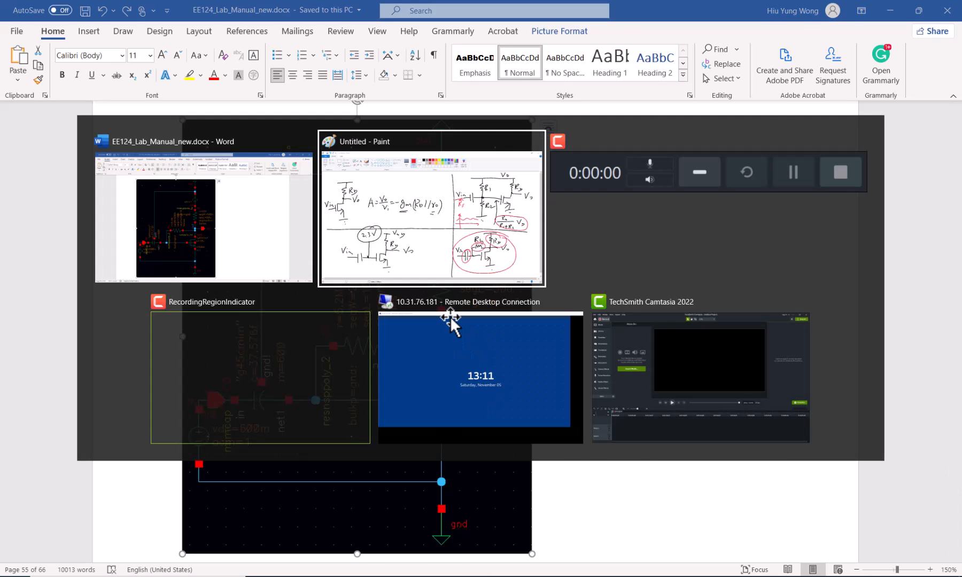
Start a new blank drawing without saving the changes to the current one.
{"action": "left_click", "coordinate": [25, 21]}
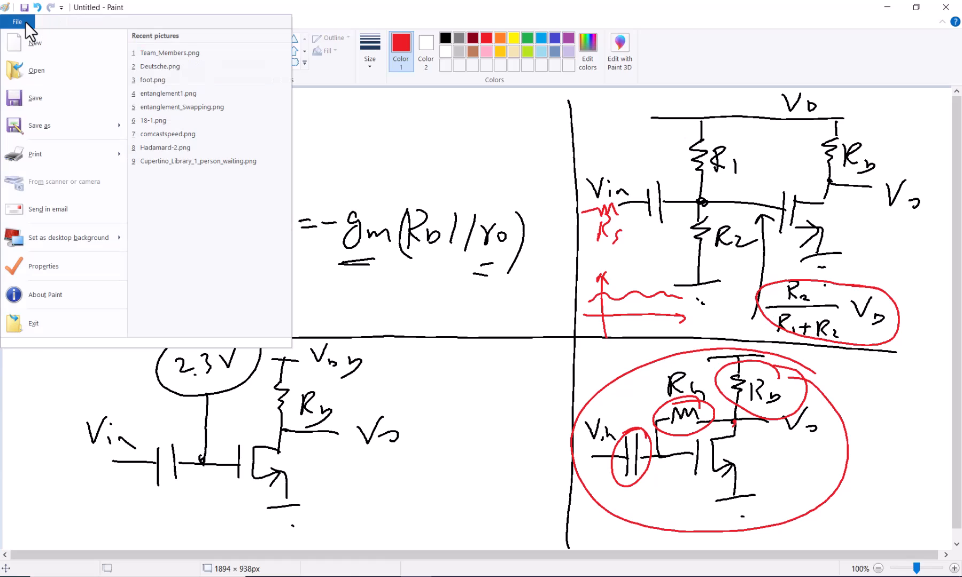
{"action": "left_click", "coordinate": [40, 57]}
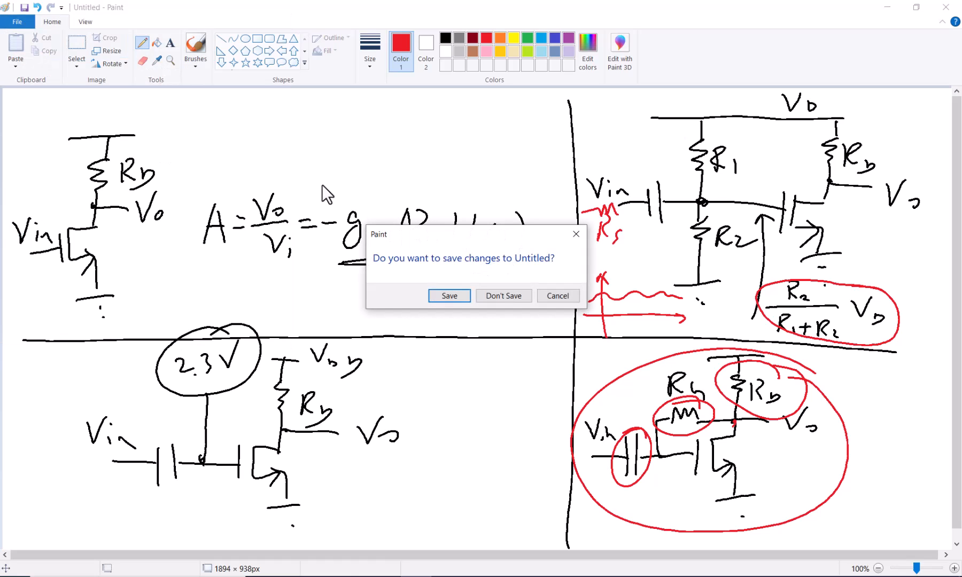
{"action": "left_click", "coordinate": [512, 298]}
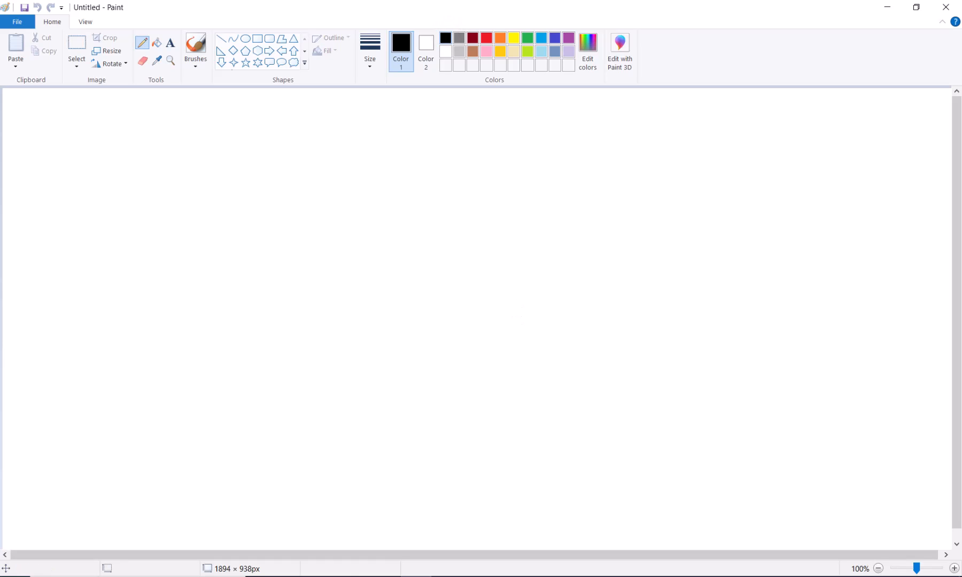
Draw a long, thin three-dimensional bar in black and label its top face n+.
{"action": "mouse_move", "coordinate": [216, 263]}
{"action": "left_mouse_down"}
{"action": "mouse_move", "coordinate": [218, 285]}
{"action": "mouse_move", "coordinate": [284, 294]}
{"action": "left_mouse_up"}
{"action": "mouse_move", "coordinate": [221, 283]}
{"action": "left_mouse_down"}
{"action": "mouse_move", "coordinate": [285, 309]}
{"action": "mouse_move", "coordinate": [281, 317]}
{"action": "left_mouse_up"}
{"action": "left_click_drag", "start_coordinate": [220, 268], "coordinate": [596, 177]}
{"action": "left_click_drag", "start_coordinate": [288, 291], "coordinate": [623, 212]}
{"action": "mouse_move", "coordinate": [587, 178]}
{"action": "left_mouse_down"}
{"action": "mouse_move", "coordinate": [635, 195]}
{"action": "mouse_move", "coordinate": [634, 207]}
{"action": "left_mouse_up"}
{"action": "left_click_drag", "start_coordinate": [290, 313], "coordinate": [630, 232]}
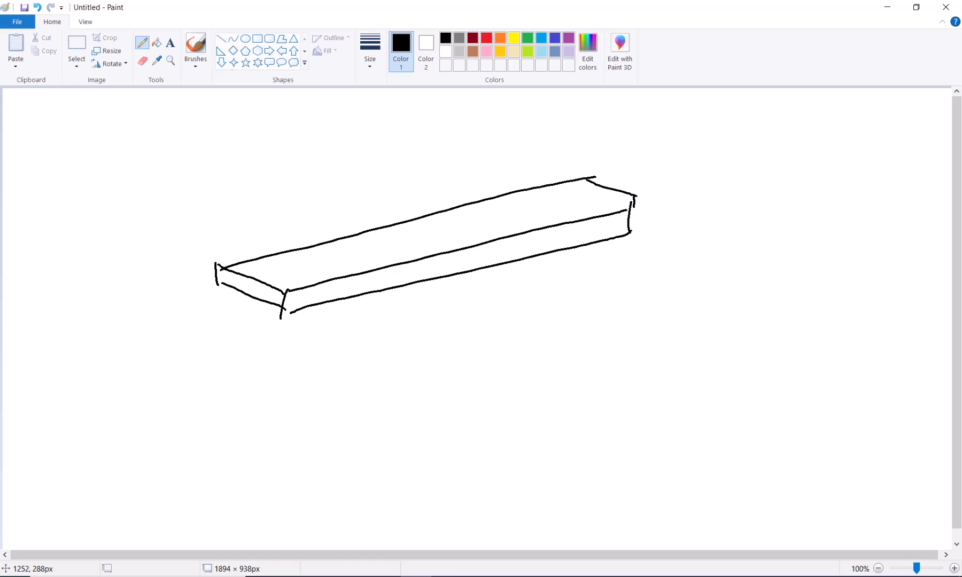
{"action": "left_click_drag", "start_coordinate": [490, 222], "coordinate": [537, 204]}
{"action": "left_click_drag", "start_coordinate": [531, 195], "coordinate": [533, 218]}
Draw a large red three-dimensional block enclosing the n+ bar and label it P.
{"action": "left_click", "coordinate": [486, 38]}
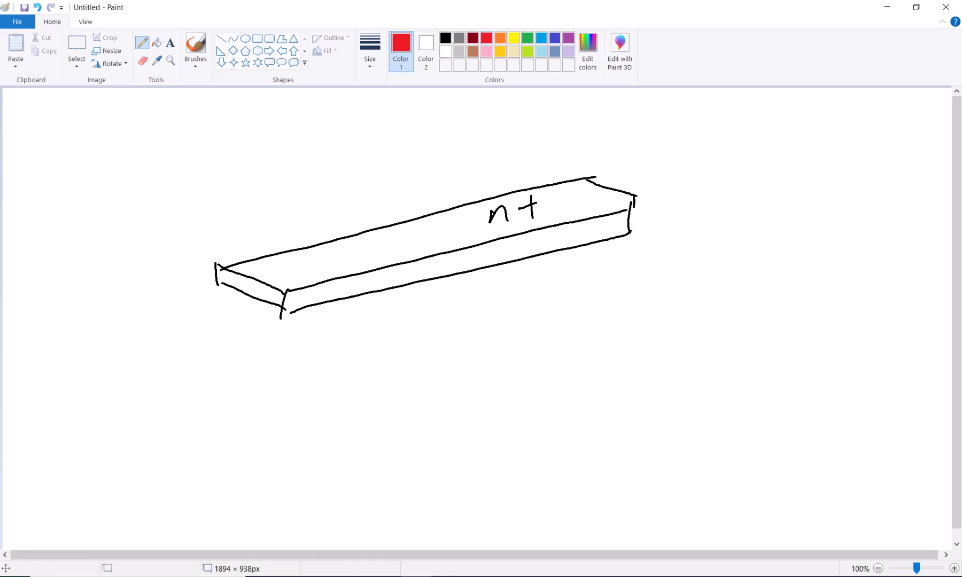
{"action": "mouse_move", "coordinate": [149, 249]}
{"action": "left_mouse_down"}
{"action": "mouse_move", "coordinate": [297, 292]}
{"action": "mouse_move", "coordinate": [417, 350]}
{"action": "mouse_move", "coordinate": [255, 217]}
{"action": "mouse_move", "coordinate": [504, 142]}
{"action": "mouse_move", "coordinate": [687, 233]}
{"action": "left_mouse_up"}
{"action": "left_click_drag", "start_coordinate": [521, 144], "coordinate": [608, 143]}
{"action": "mouse_move", "coordinate": [159, 261]}
{"action": "left_mouse_down"}
{"action": "mouse_move", "coordinate": [249, 409]}
{"action": "mouse_move", "coordinate": [340, 428]}
{"action": "left_mouse_up"}
{"action": "left_click_drag", "start_coordinate": [403, 364], "coordinate": [394, 432]}
{"action": "left_click_drag", "start_coordinate": [332, 435], "coordinate": [405, 431]}
{"action": "left_click_drag", "start_coordinate": [418, 355], "coordinate": [695, 249]}
{"action": "left_click_drag", "start_coordinate": [409, 441], "coordinate": [683, 352]}
{"action": "left_click_drag", "start_coordinate": [695, 249], "coordinate": [688, 350]}
{"action": "mouse_move", "coordinate": [631, 306]}
{"action": "left_mouse_down"}
{"action": "mouse_move", "coordinate": [630, 343]}
{"action": "mouse_move", "coordinate": [615, 332]}
{"action": "left_mouse_up"}
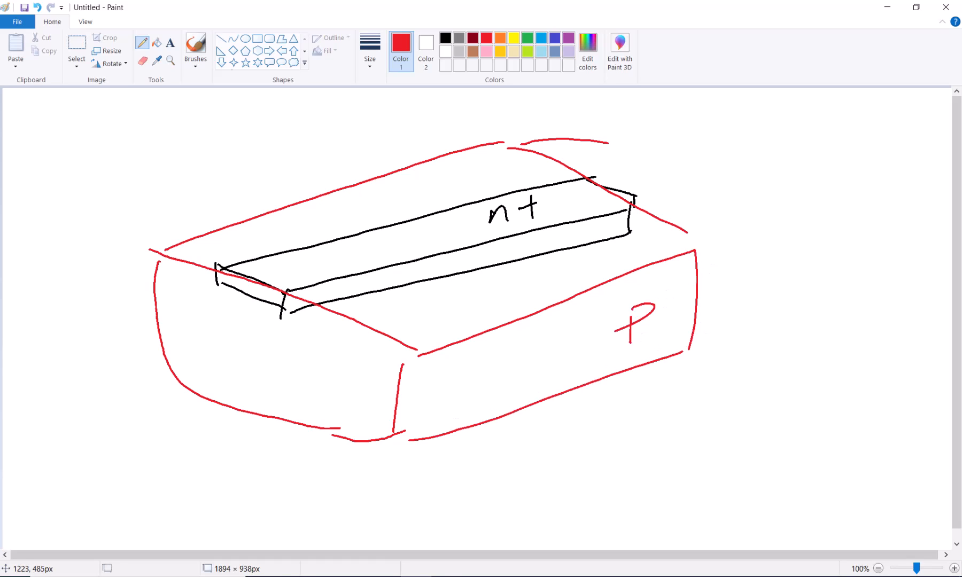
Draw a grounded contact on the P block, circle its ground symbol and mark n and p across the bar's lower edge.
{"action": "mouse_move", "coordinate": [323, 404]}
{"action": "left_mouse_down"}
{"action": "mouse_move", "coordinate": [344, 422]}
{"action": "mouse_move", "coordinate": [338, 453]}
{"action": "mouse_move", "coordinate": [359, 455]}
{"action": "left_mouse_up"}
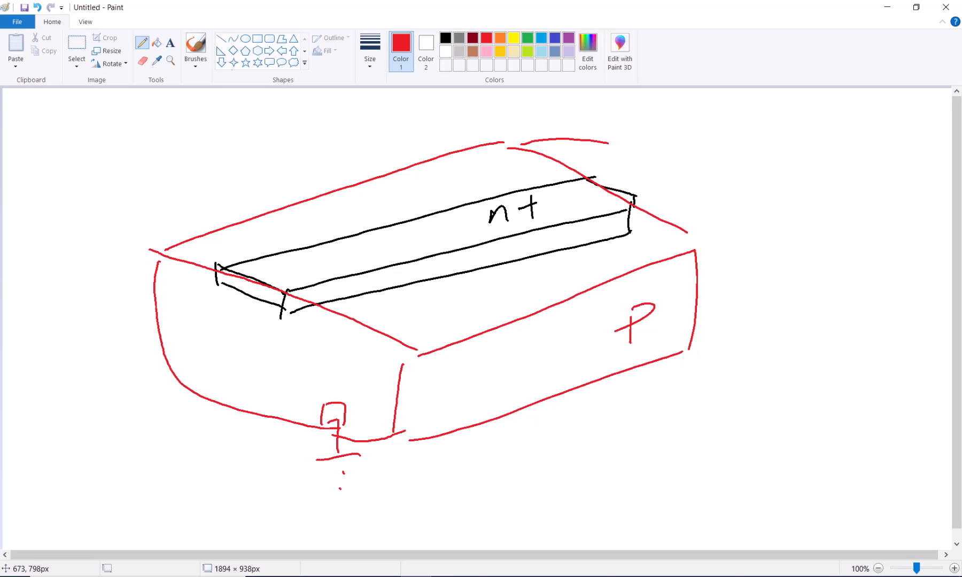
{"action": "left_click_drag", "start_coordinate": [486, 252], "coordinate": [503, 258]}
{"action": "mouse_move", "coordinate": [507, 267]}
{"action": "left_mouse_down"}
{"action": "mouse_move", "coordinate": [505, 290]}
{"action": "mouse_move", "coordinate": [514, 273]}
{"action": "left_mouse_up"}
{"action": "mouse_move", "coordinate": [377, 452]}
{"action": "left_mouse_down"}
{"action": "mouse_move", "coordinate": [333, 444]}
{"action": "mouse_move", "coordinate": [398, 430]}
{"action": "left_mouse_up"}
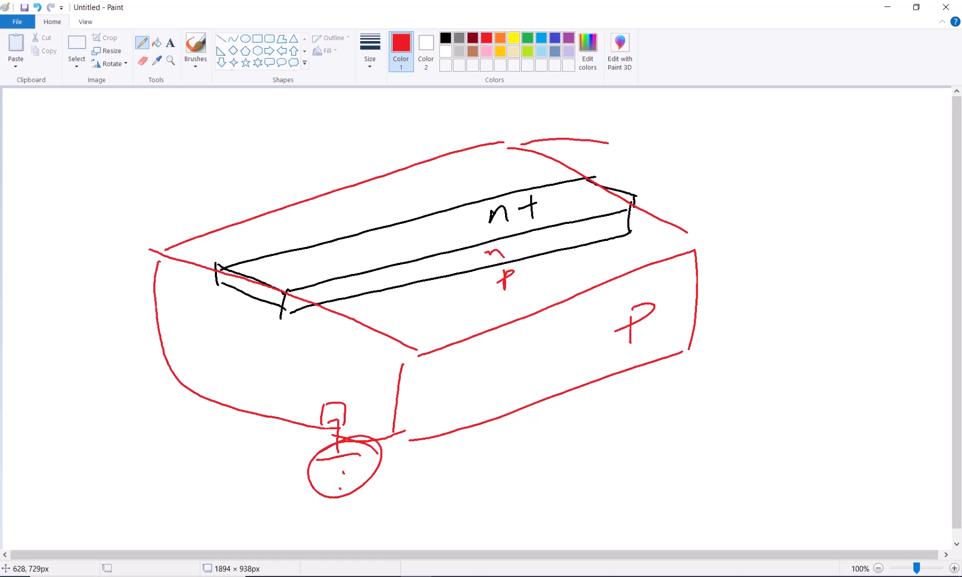
Draw a red contact line at each end of the n+ bar and a green resistor symbol between them.
{"action": "left_click_drag", "start_coordinate": [247, 173], "coordinate": [265, 279]}
{"action": "left_click_drag", "start_coordinate": [570, 102], "coordinate": [585, 214]}
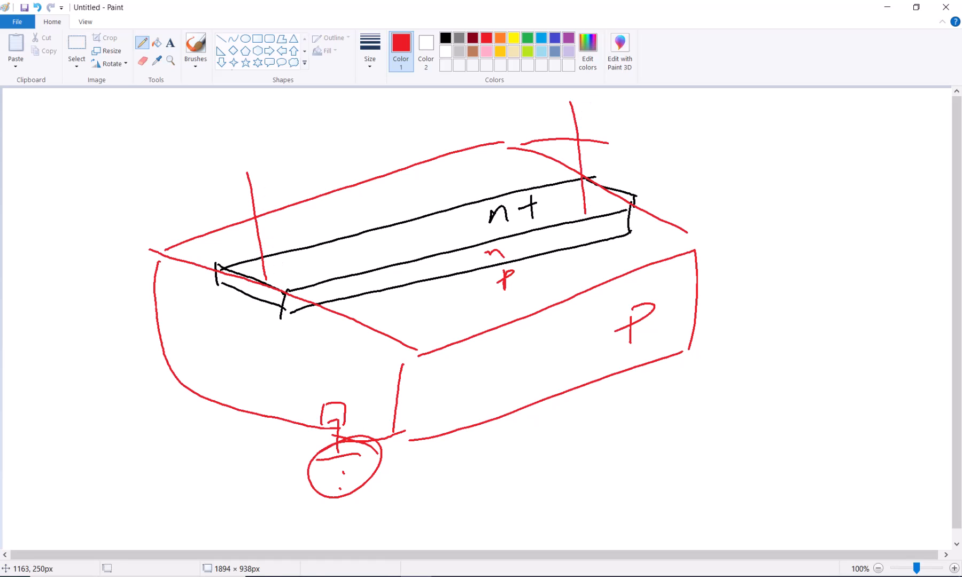
{"action": "left_click", "coordinate": [527, 37]}
{"action": "left_click_drag", "start_coordinate": [272, 272], "coordinate": [580, 198]}
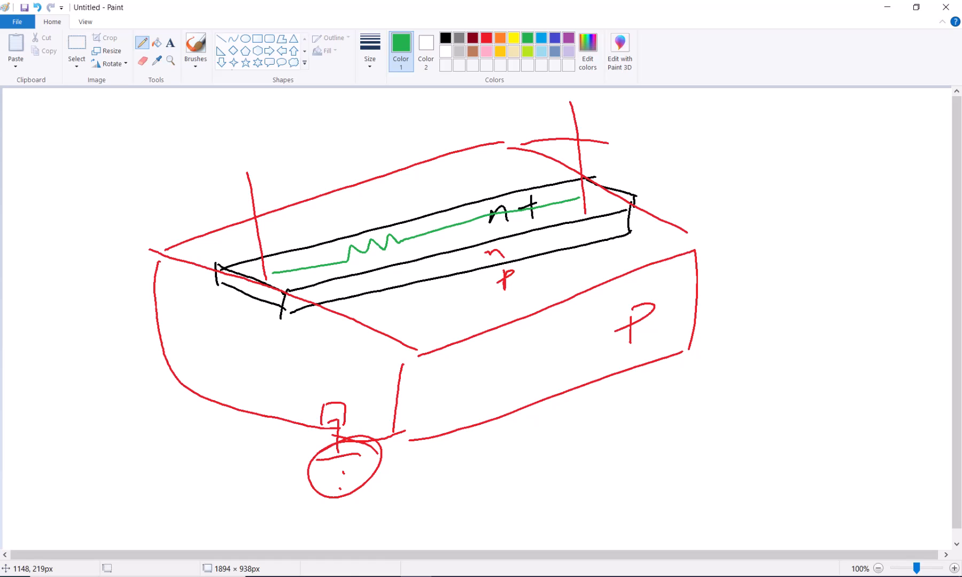
Write MIM in green in the empty area beside the block.
{"action": "mouse_move", "coordinate": [717, 429]}
{"action": "left_mouse_down"}
{"action": "mouse_move", "coordinate": [711, 471]}
{"action": "mouse_move", "coordinate": [745, 463]}
{"action": "left_mouse_up"}
{"action": "left_click_drag", "start_coordinate": [770, 429], "coordinate": [769, 465]}
{"action": "mouse_move", "coordinate": [792, 469]}
{"action": "left_mouse_down"}
{"action": "mouse_move", "coordinate": [811, 431]}
{"action": "mouse_move", "coordinate": [832, 470]}
{"action": "left_mouse_up"}
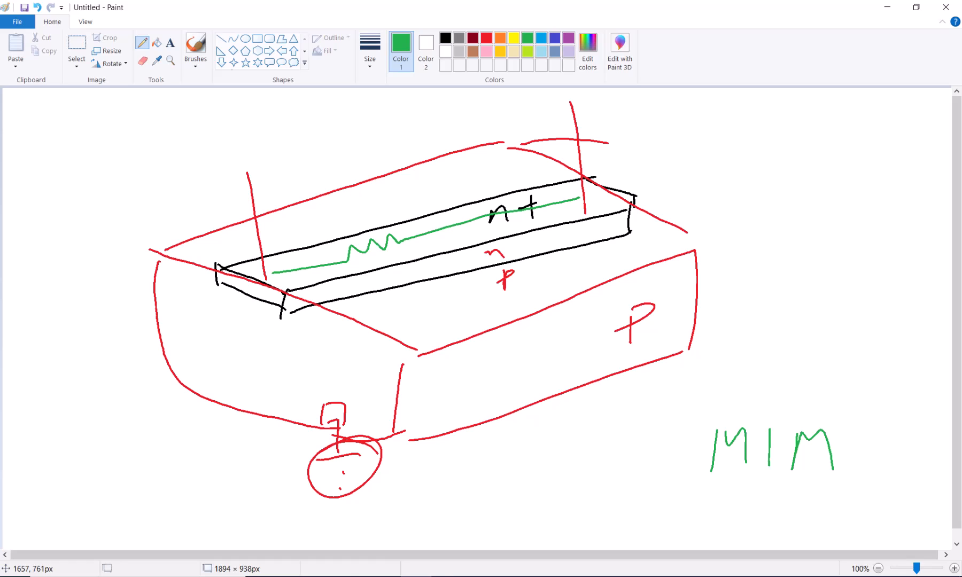
Switch to the remote Virtuoso session and start creating a new cellview.
{"action": "key", "text": "alt+Tab"}
{"action": "key", "text": "alt+Tab"}
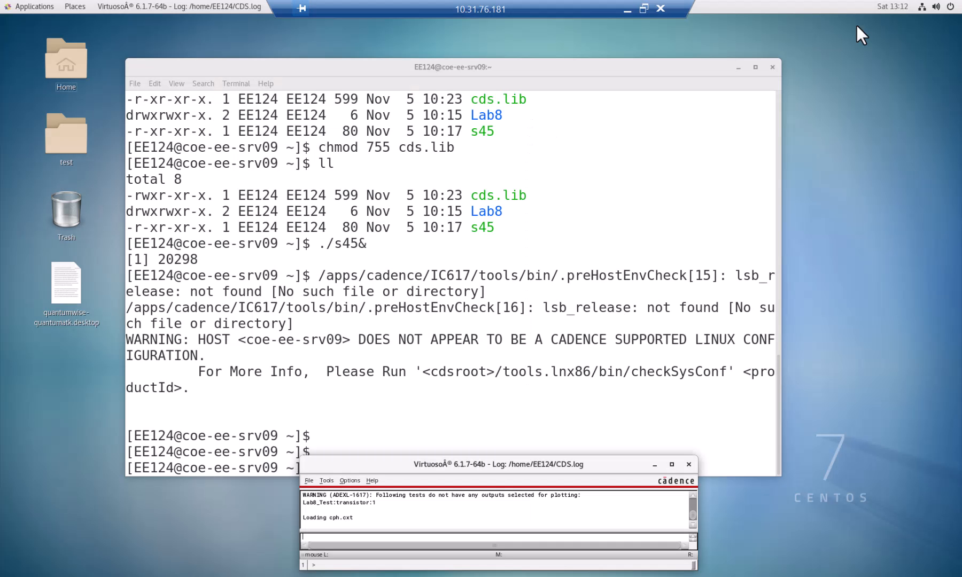
{"action": "left_click", "coordinate": [308, 480]}
{"action": "left_click", "coordinate": [326, 480]}
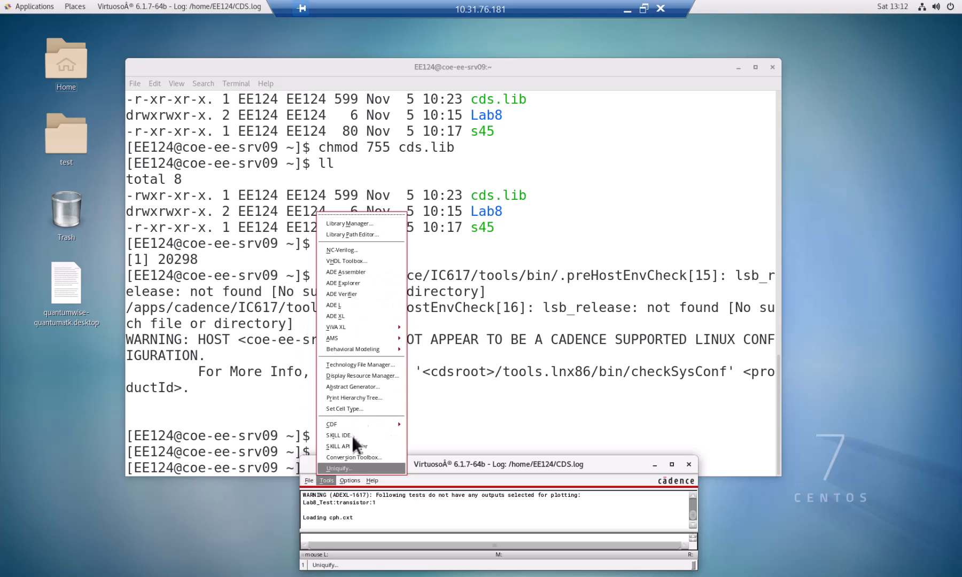
{"action": "left_click", "coordinate": [305, 481]}
{"action": "mouse_move", "coordinate": [352, 328]}
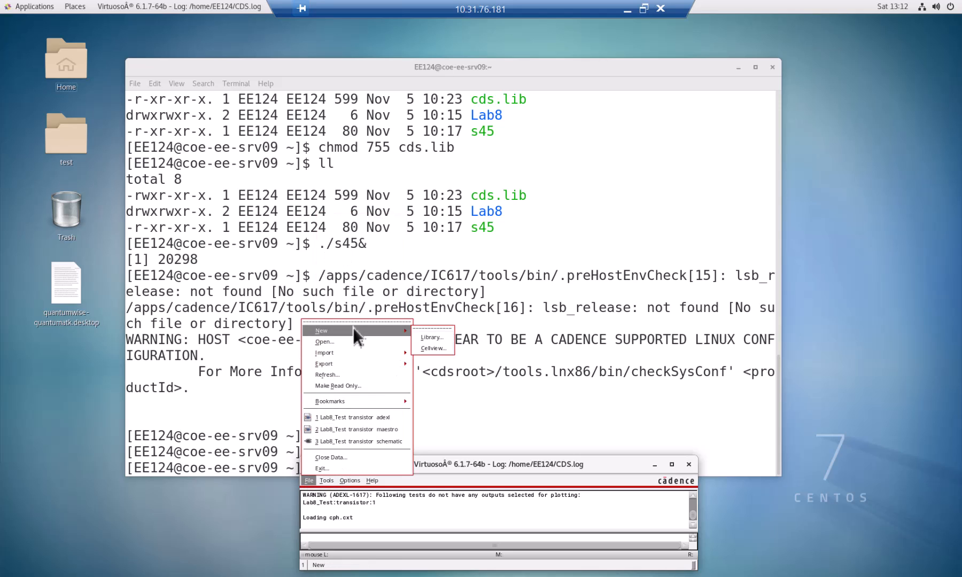
{"action": "left_click", "coordinate": [432, 345]}
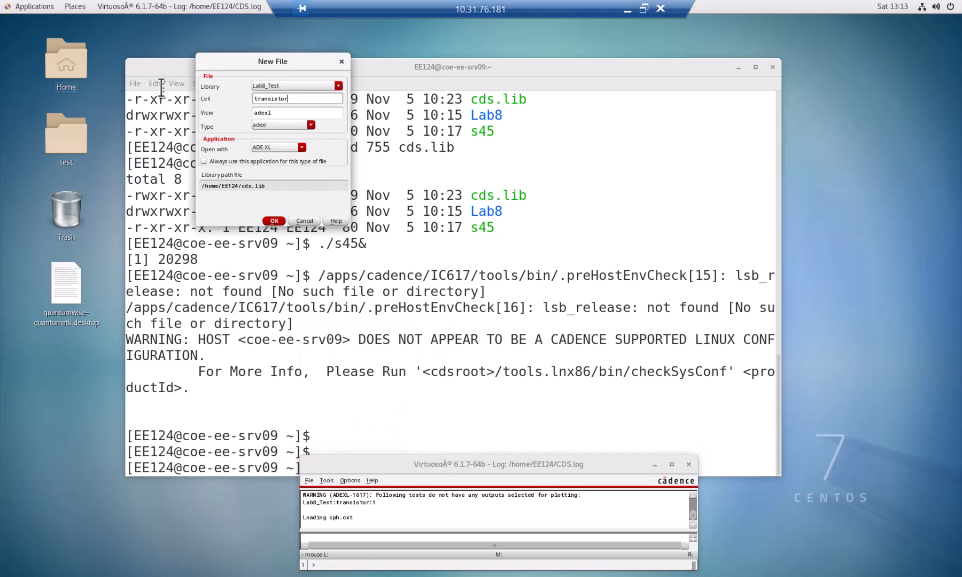
Create a schematic cellview named CSamp in the Lab8_Test library, opened with Schematics XL, and maximize its editor.
{"action": "type", "text": "csamp"}
{"action": "left_click", "coordinate": [311, 124]}
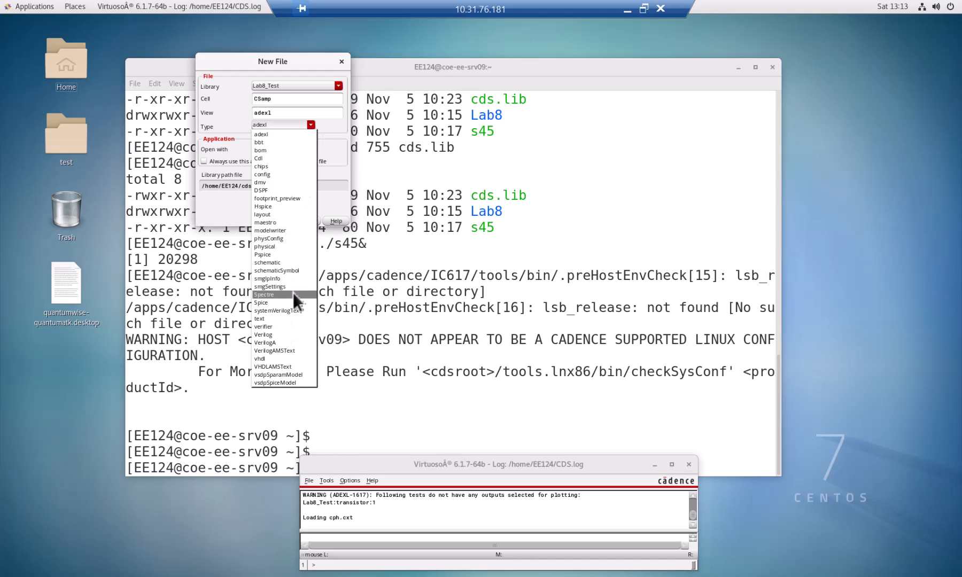
{"action": "left_click", "coordinate": [298, 261]}
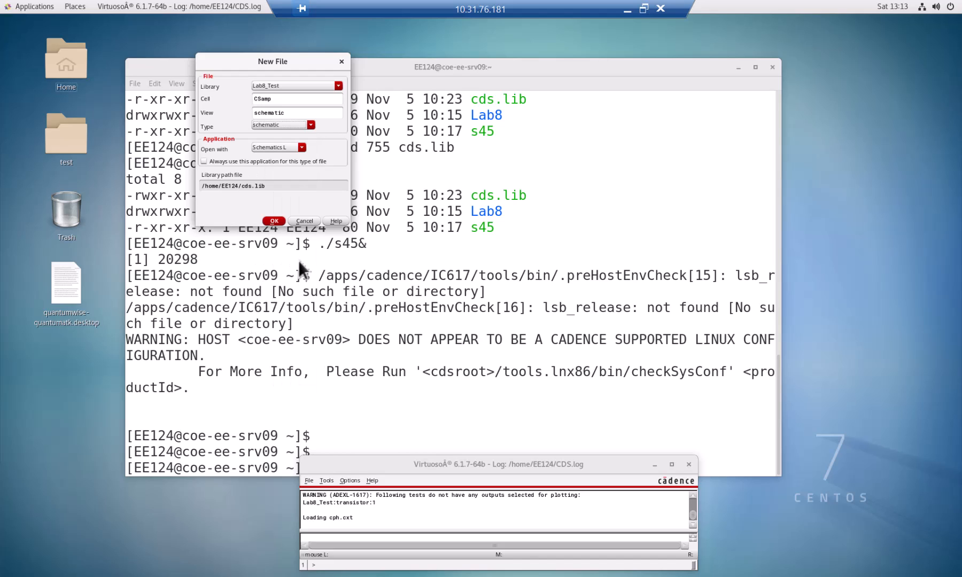
{"action": "left_click", "coordinate": [300, 146]}
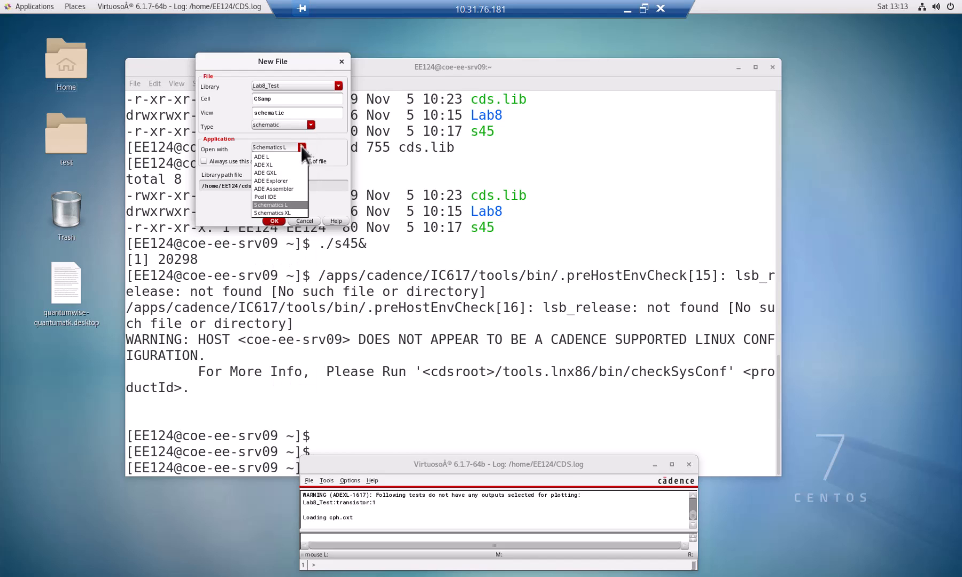
{"action": "left_click", "coordinate": [300, 213]}
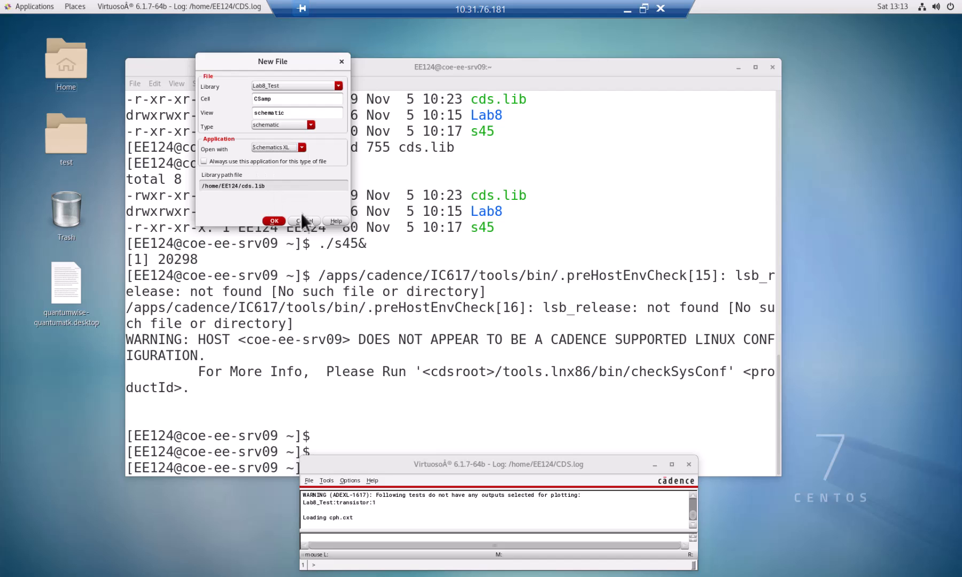
{"action": "left_click", "coordinate": [272, 218]}
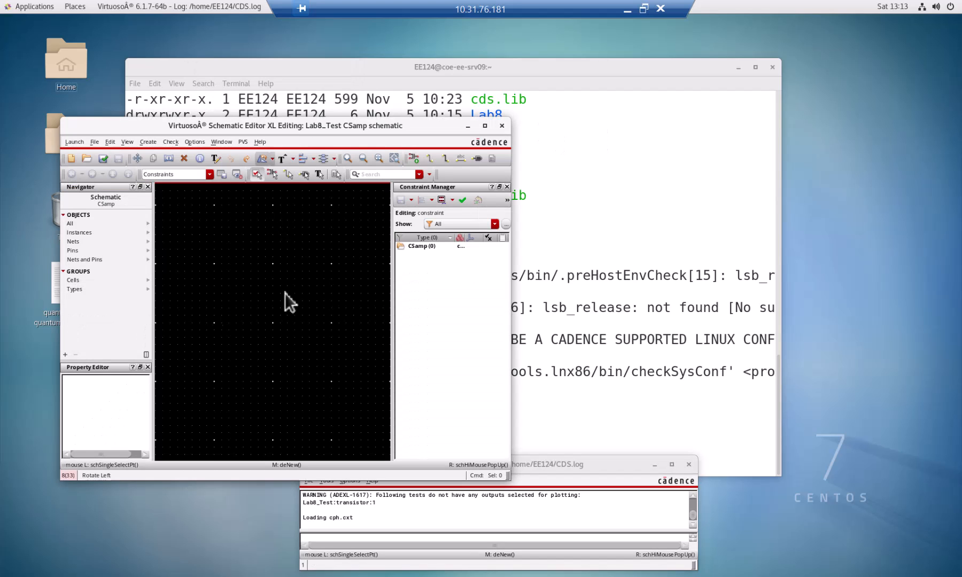
{"action": "left_click", "coordinate": [485, 127]}
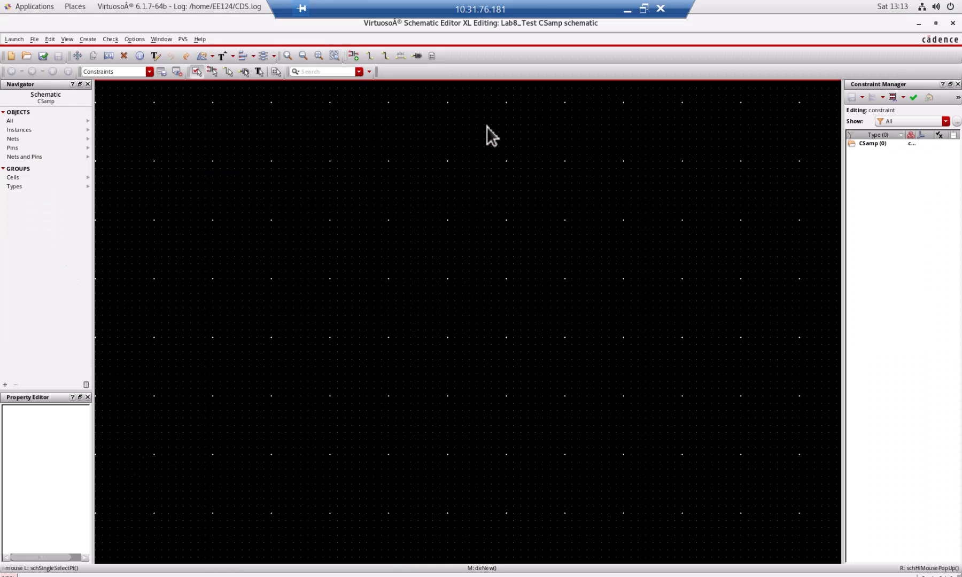
Arrange the Remote Desktop and Word windows side by side so the lab manual's reference circuit shows beside the empty schematic.
{"action": "left_click", "coordinate": [644, 8]}
{"action": "left_click_drag", "start_coordinate": [323, 61], "coordinate": [807, 82]}
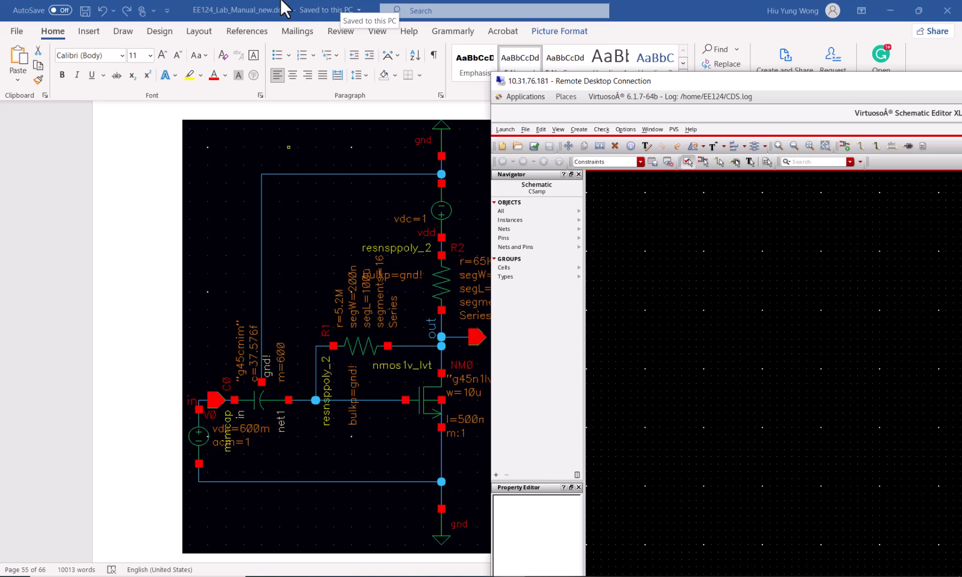
{"action": "mouse_move", "coordinate": [243, 2]}
{"action": "left_mouse_down"}
{"action": "mouse_move", "coordinate": [212, 20]}
{"action": "mouse_move", "coordinate": [310, 11]}
{"action": "mouse_move", "coordinate": [340, 26]}
{"action": "left_mouse_up"}
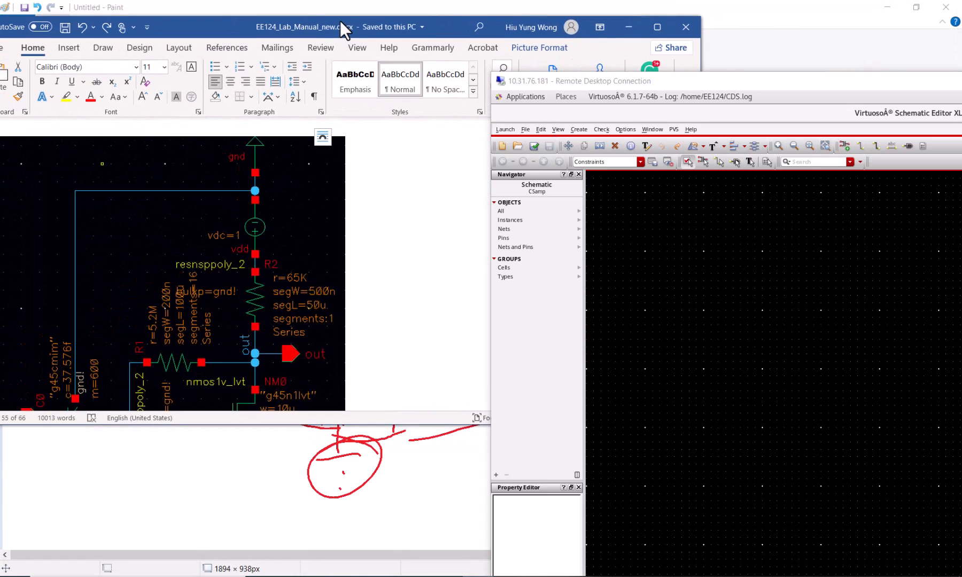
{"action": "left_click_drag", "start_coordinate": [328, 425], "coordinate": [324, 569]}
{"action": "left_click_drag", "start_coordinate": [665, 84], "coordinate": [515, 36]}
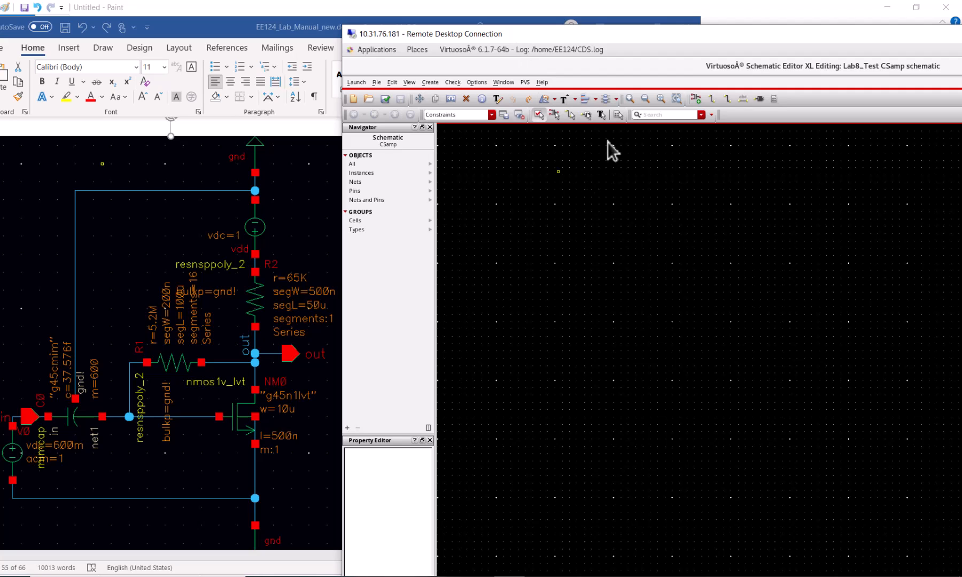
Start adding an instance of the nmos1v_lvt cell from the gpdk045 library.
{"action": "left_click", "coordinate": [693, 98]}
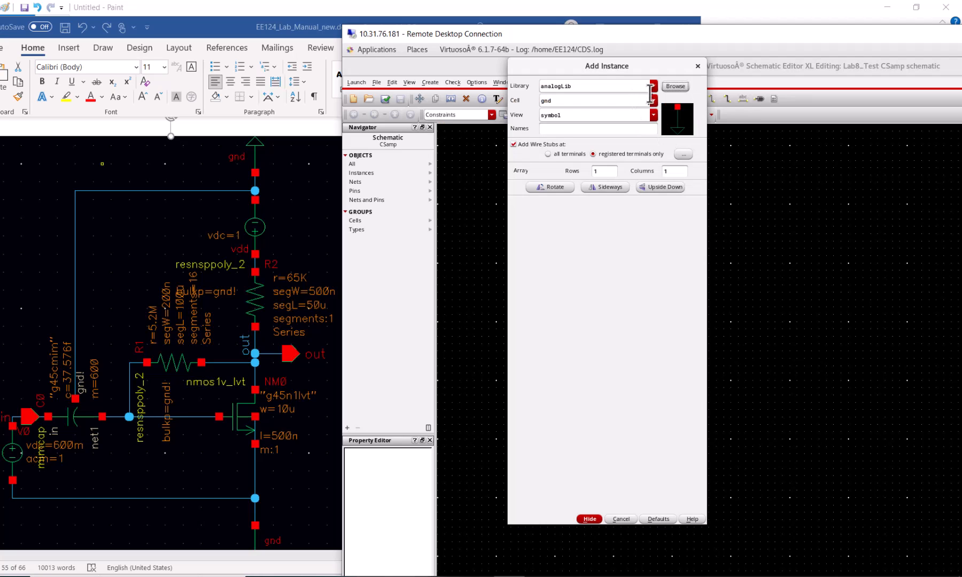
{"action": "left_click", "coordinate": [653, 87]}
{"action": "left_click", "coordinate": [653, 87]}
{"action": "left_click", "coordinate": [653, 86]}
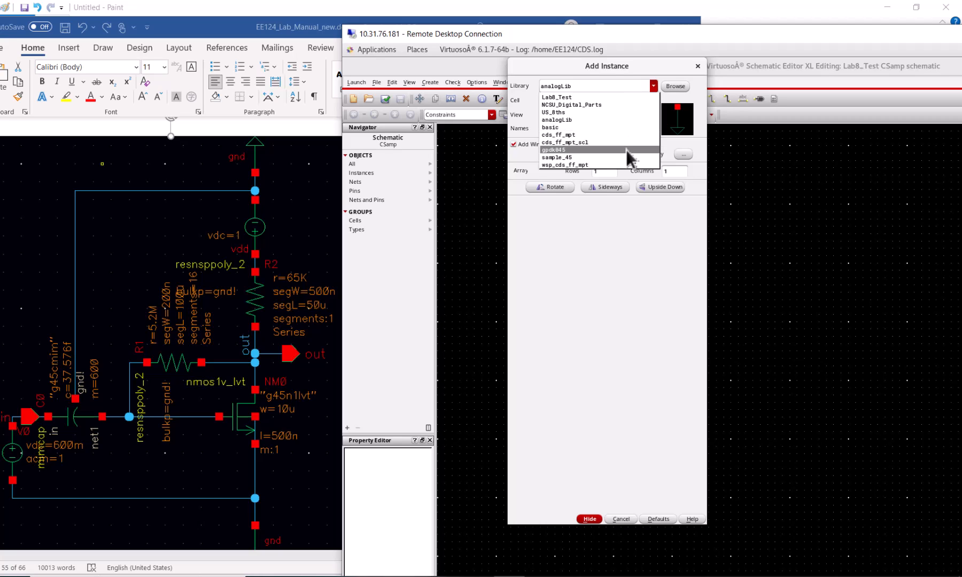
{"action": "left_click", "coordinate": [625, 150]}
{"action": "left_click", "coordinate": [653, 101]}
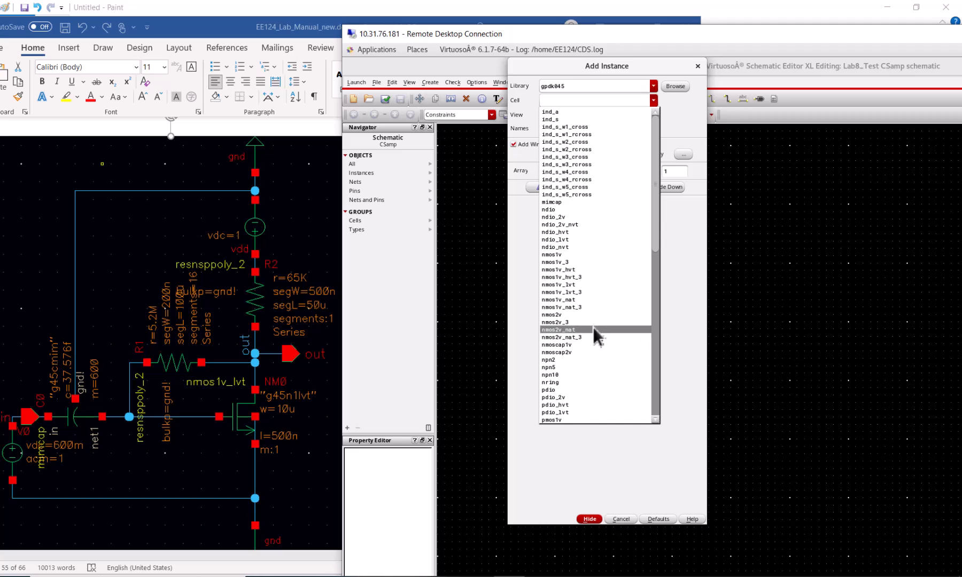
{"action": "left_click", "coordinate": [588, 285]}
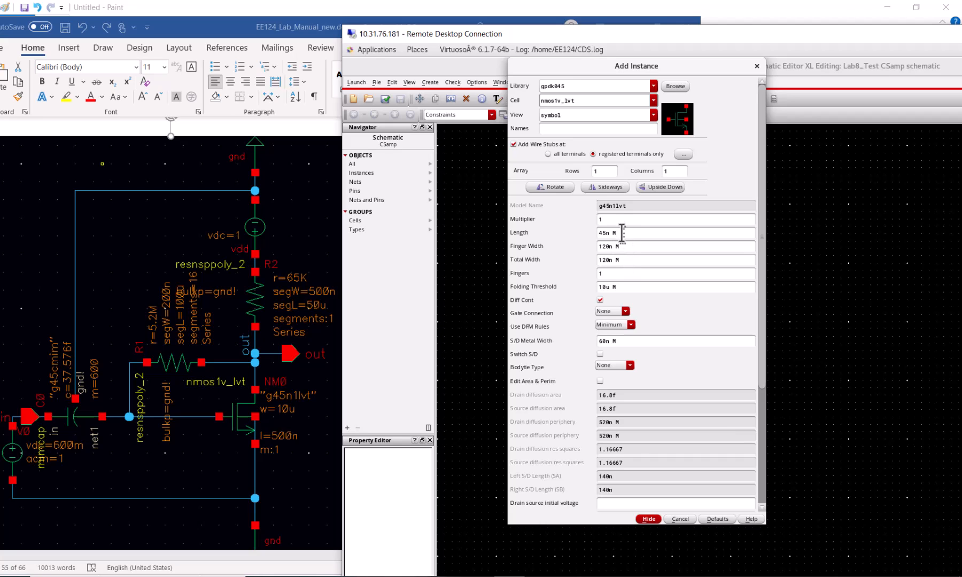
Set the transistor's length to 500n and finger width to 10u, and place it in the schematic.
{"action": "left_click_drag", "start_coordinate": [622, 233], "coordinate": [571, 227]}
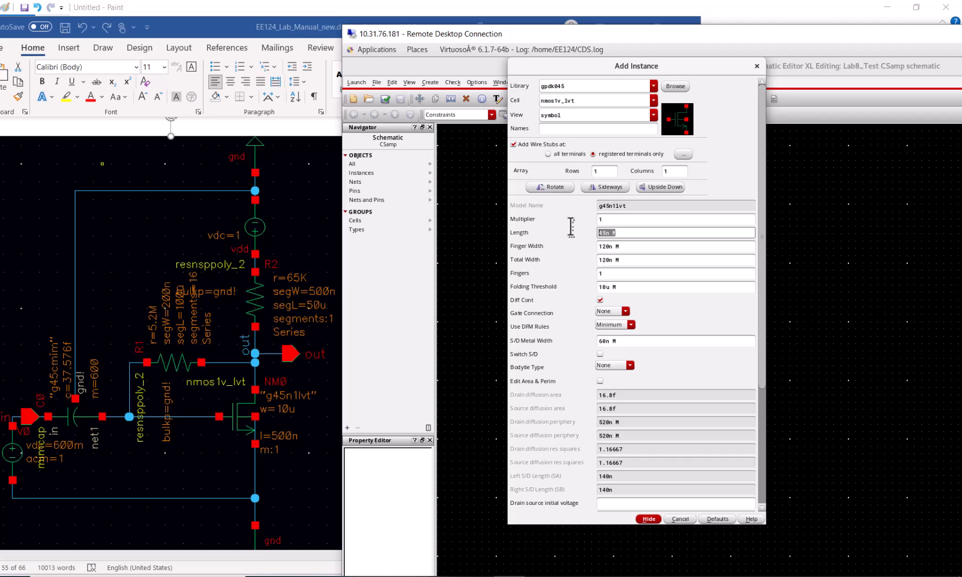
{"action": "type", "text": "10u"}
{"action": "key", "text": "BackSpace"}
{"action": "key", "text": "BackSpace"}
{"action": "key", "text": "BackSpace"}
{"action": "type", "text": "500n"}
{"action": "key", "text": "Tab"}
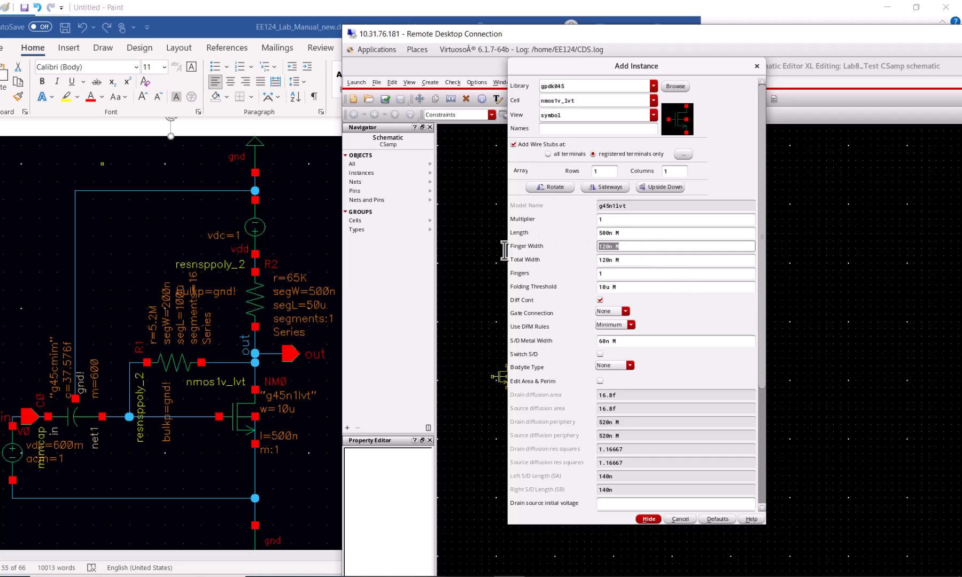
{"action": "type", "text": "10u"}
{"action": "key", "text": "Tab"}
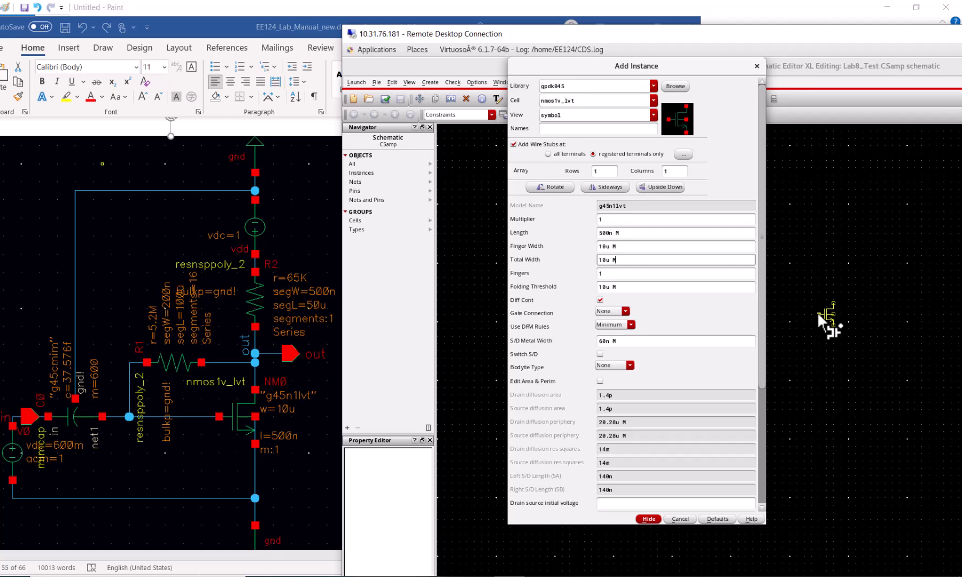
{"action": "left_click", "coordinate": [817, 312]}
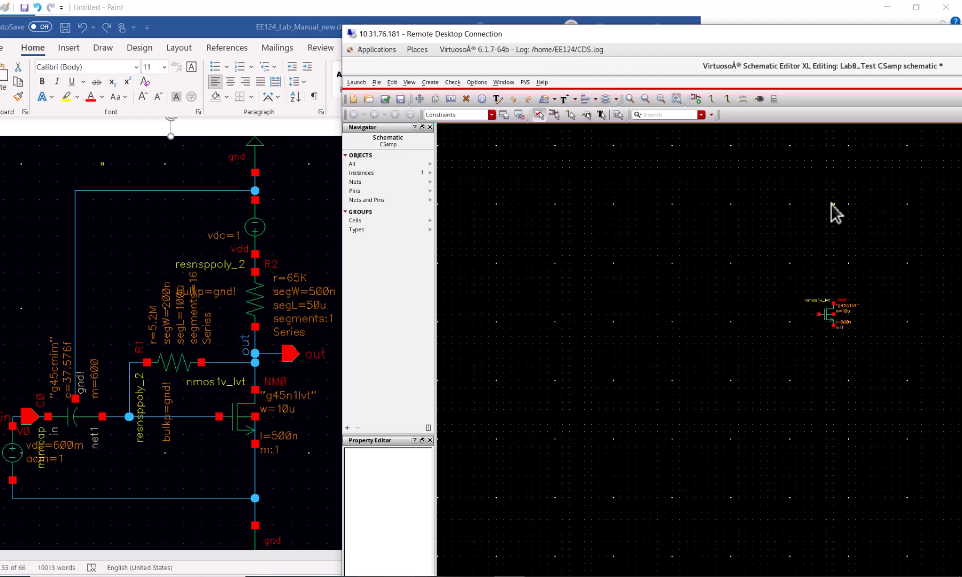
Fit and zoom out the schematic around the placed transistor, keeping the reference circuit in view beside it.
{"action": "key", "text": "f"}
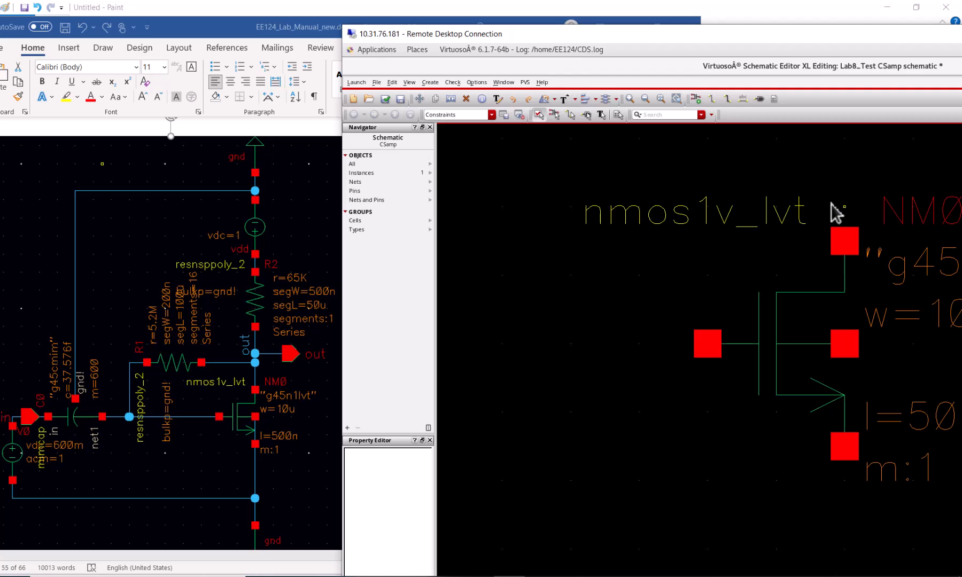
{"action": "scroll", "coordinate": [831, 204], "scroll_direction": "down", "scroll_amount": 5}
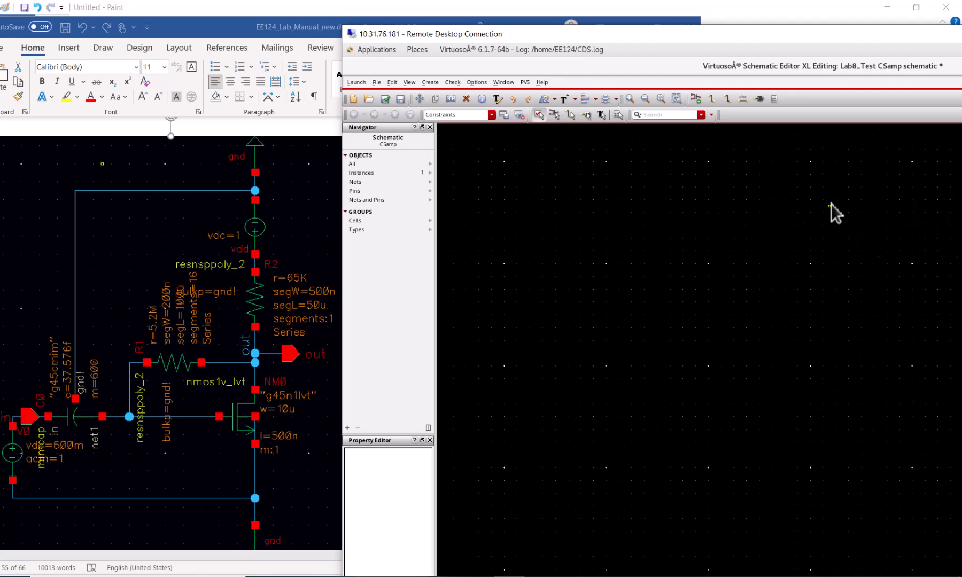
{"action": "key", "text": "f"}
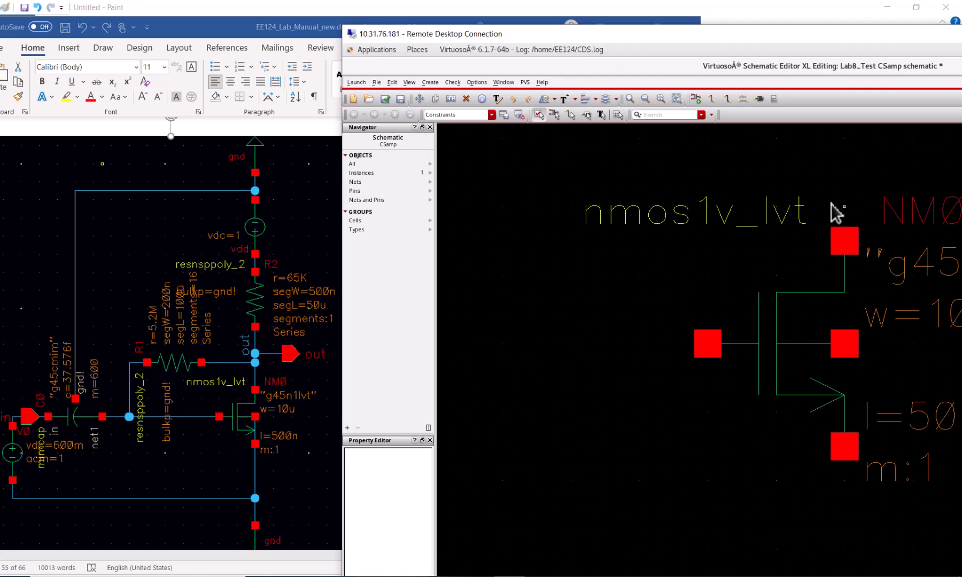
{"action": "scroll", "coordinate": [831, 203], "scroll_direction": "down", "scroll_amount": 5}
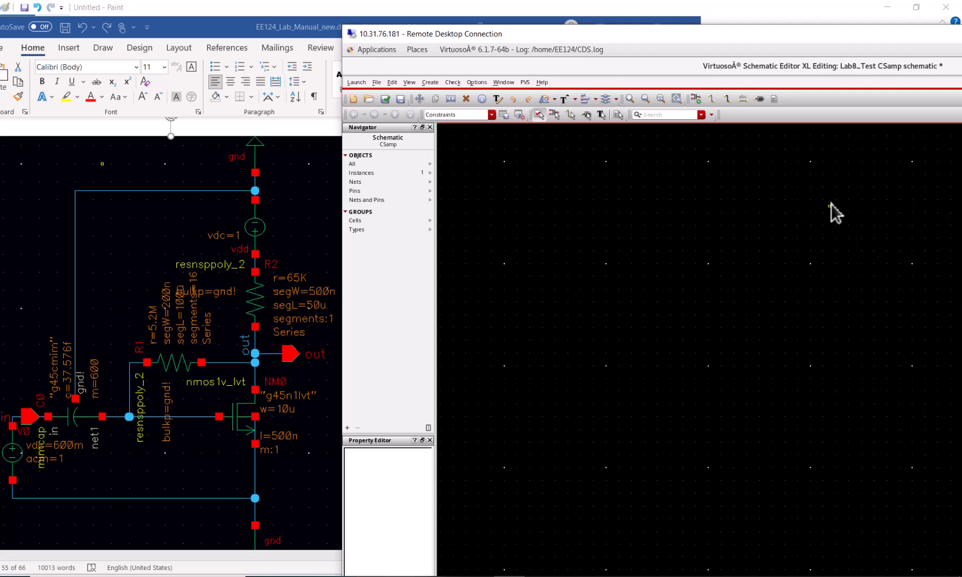
{"action": "left_click_drag", "start_coordinate": [910, 38], "coordinate": [784, 43]}
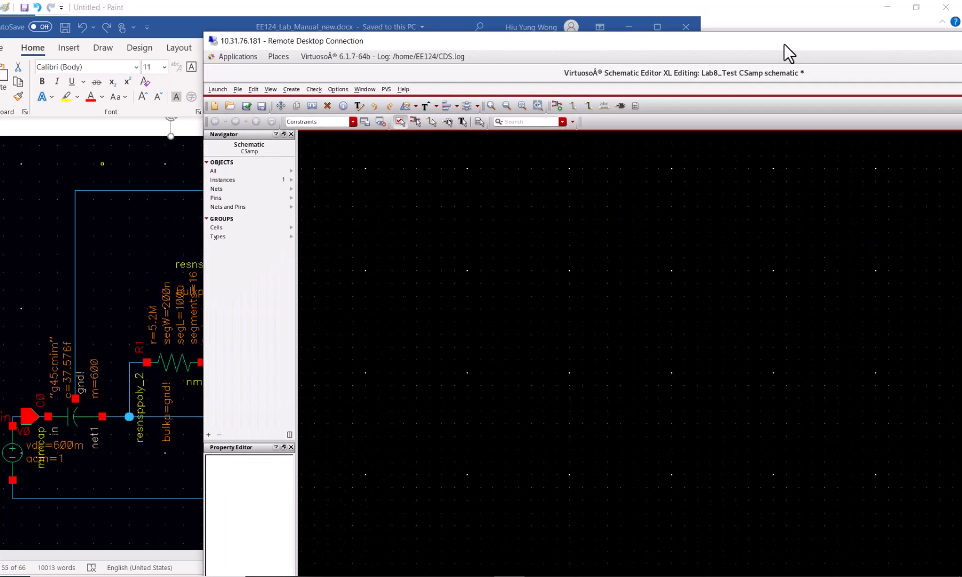
{"action": "key", "text": "f"}
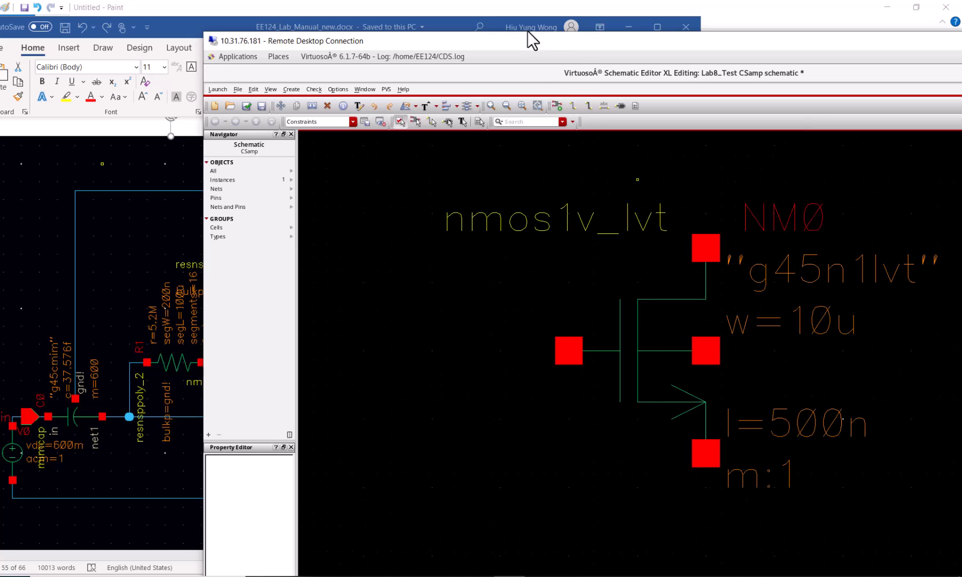
{"action": "left_click", "coordinate": [506, 106]}
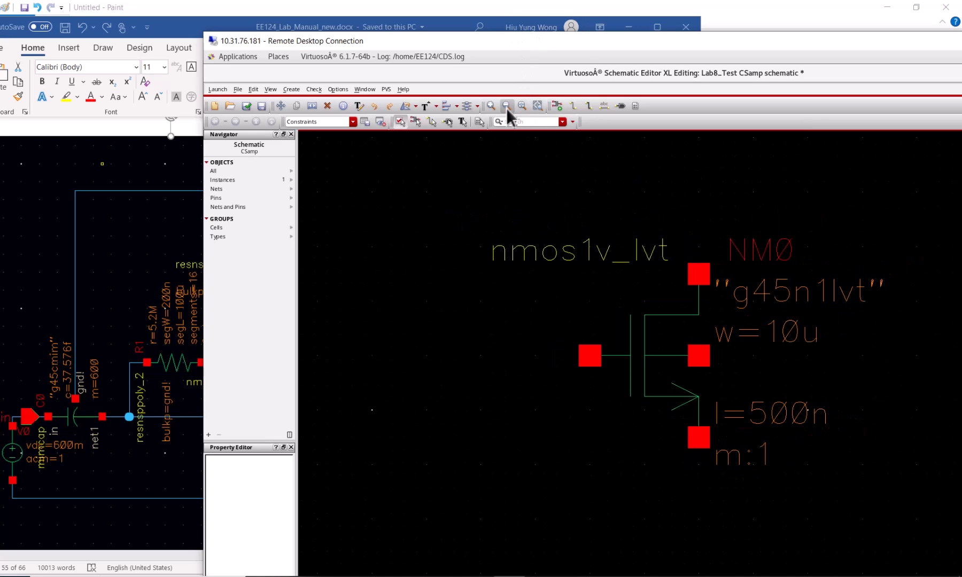
{"action": "left_click", "coordinate": [506, 106]}
{"action": "left_click", "coordinate": [505, 107]}
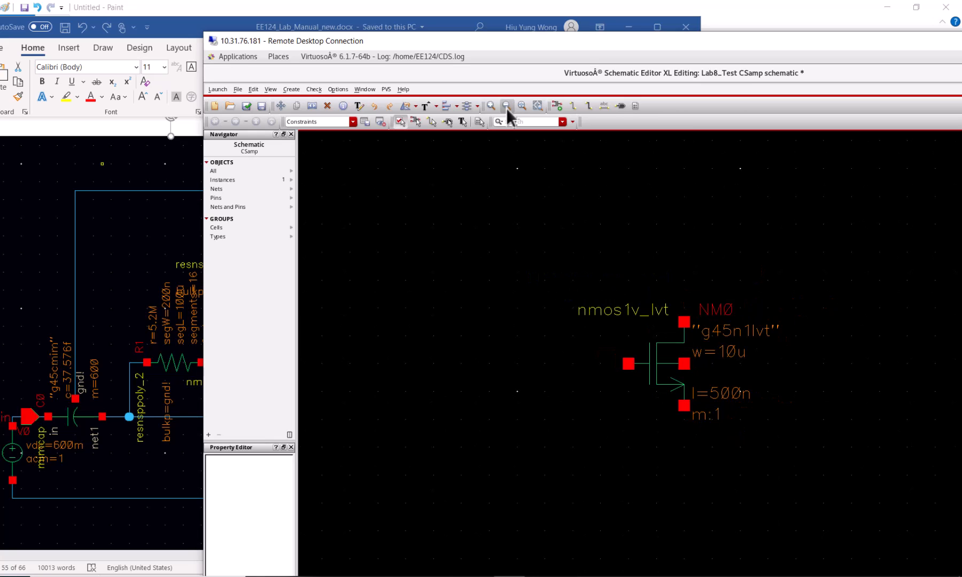
{"action": "left_click_drag", "start_coordinate": [418, 48], "coordinate": [529, 48]}
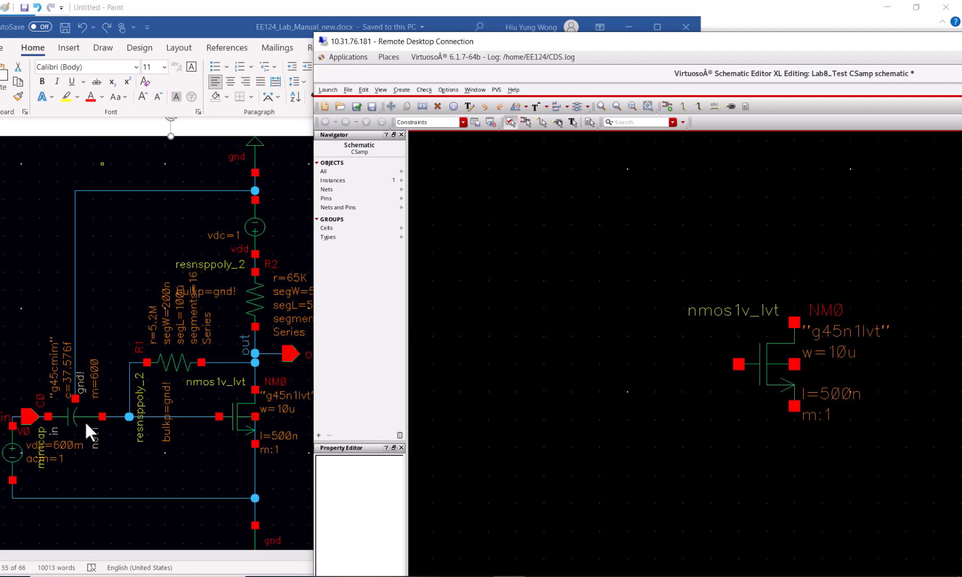
Start adding an instance of the resnsppoly_2 resistor cell from the gpdk045 library.
{"action": "left_click", "coordinate": [668, 106]}
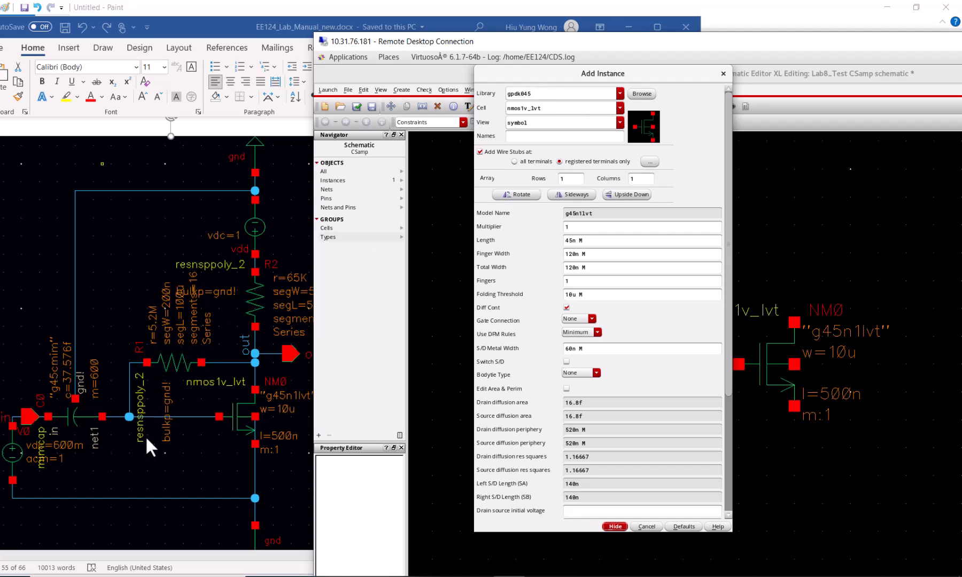
{"action": "left_click", "coordinate": [620, 108]}
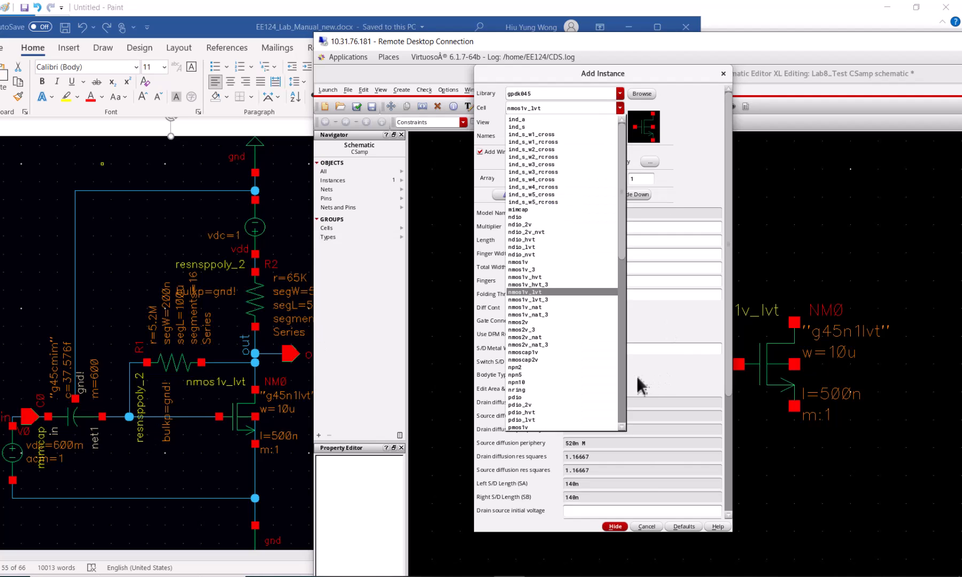
{"action": "left_click", "coordinate": [622, 378]}
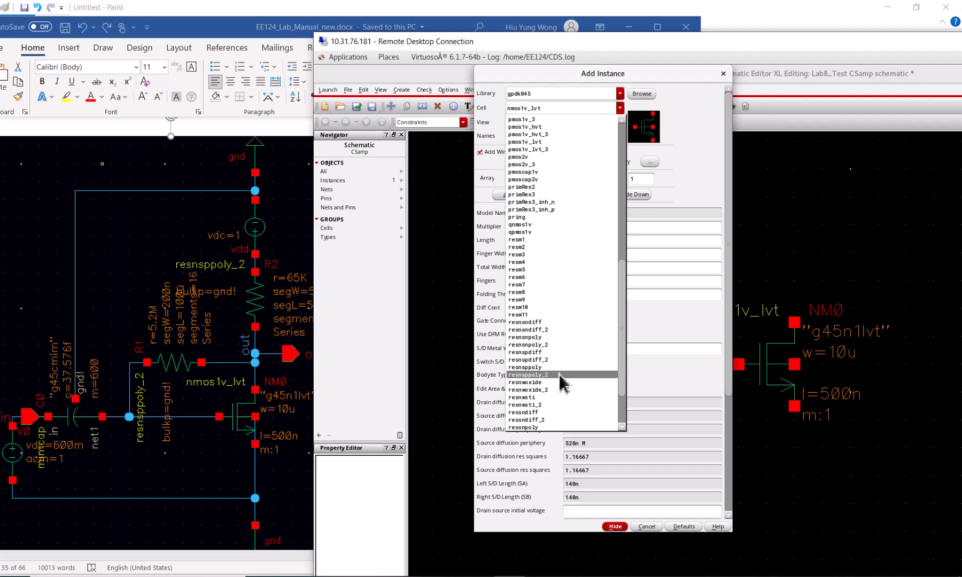
{"action": "left_click", "coordinate": [559, 374]}
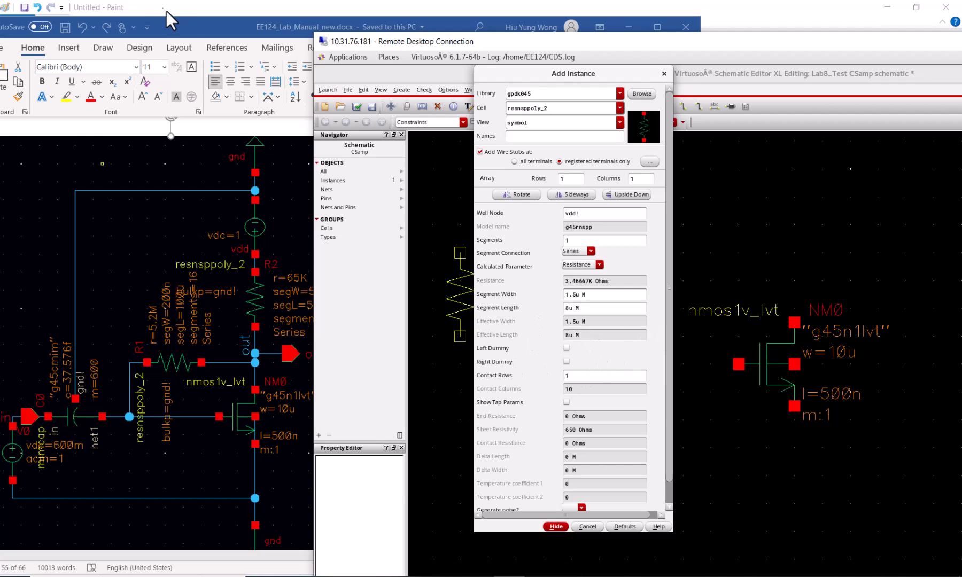
Maximize the lab manual and examine the parameter settings it gives for resistor R2.
{"action": "double_click", "coordinate": [190, 26]}
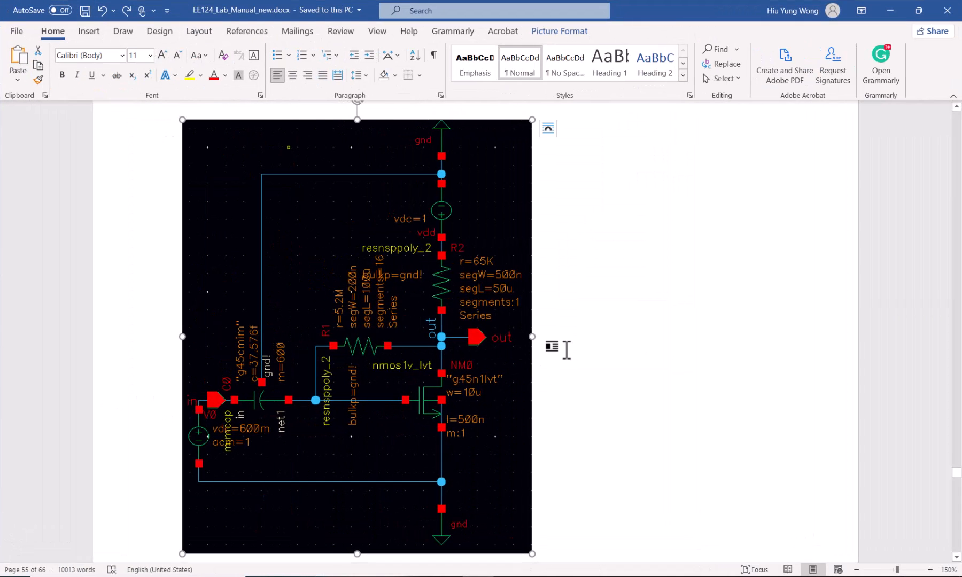
{"action": "left_click", "coordinate": [567, 350]}
{"action": "scroll", "coordinate": [567, 350], "scroll_direction": "down", "scroll_amount": 8}
{"action": "scroll", "coordinate": [567, 350], "scroll_direction": "down", "scroll_amount": 15}
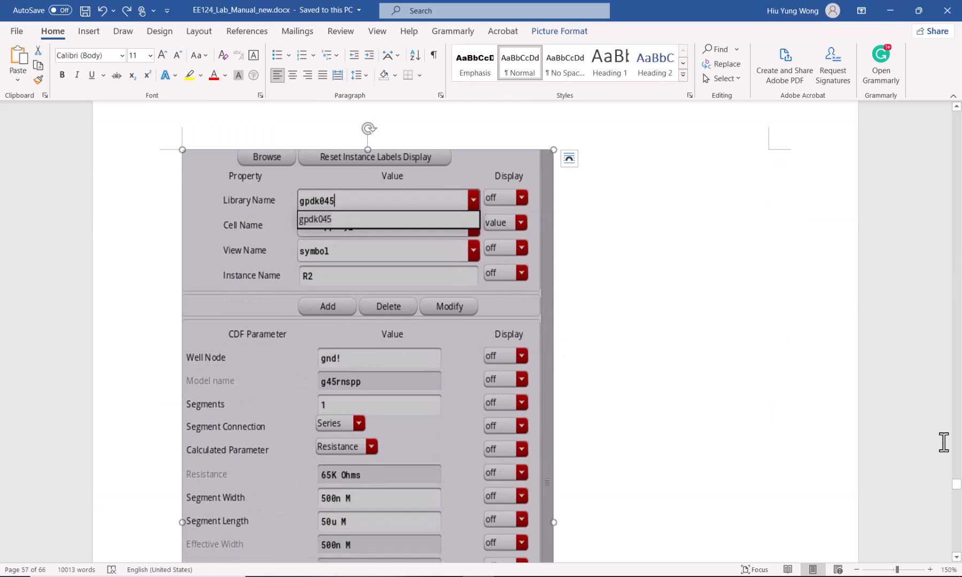
{"action": "left_click", "coordinate": [957, 559]}
{"action": "left_click", "coordinate": [957, 560]}
{"action": "left_click", "coordinate": [958, 559]}
{"action": "left_click", "coordinate": [958, 560]}
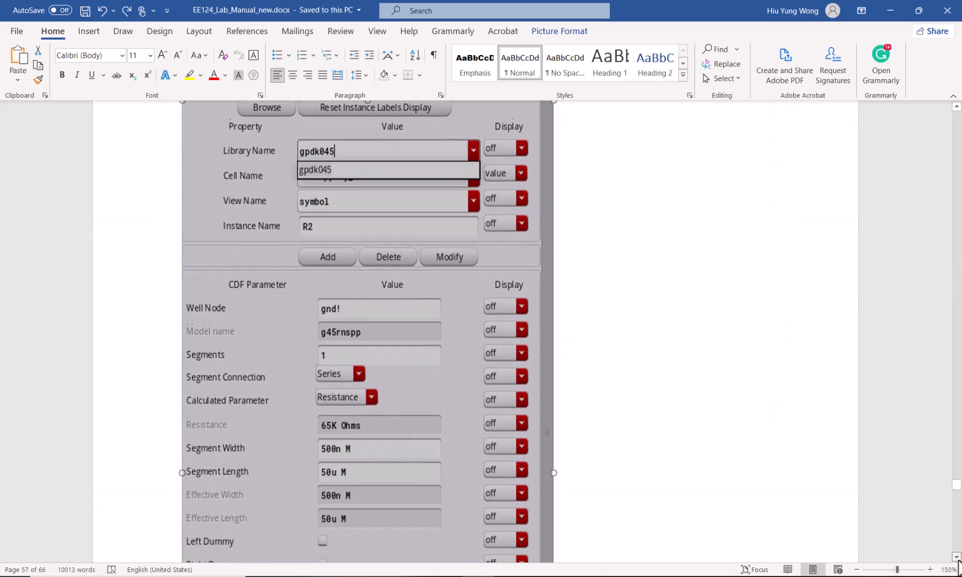
{"action": "left_click", "coordinate": [958, 560]}
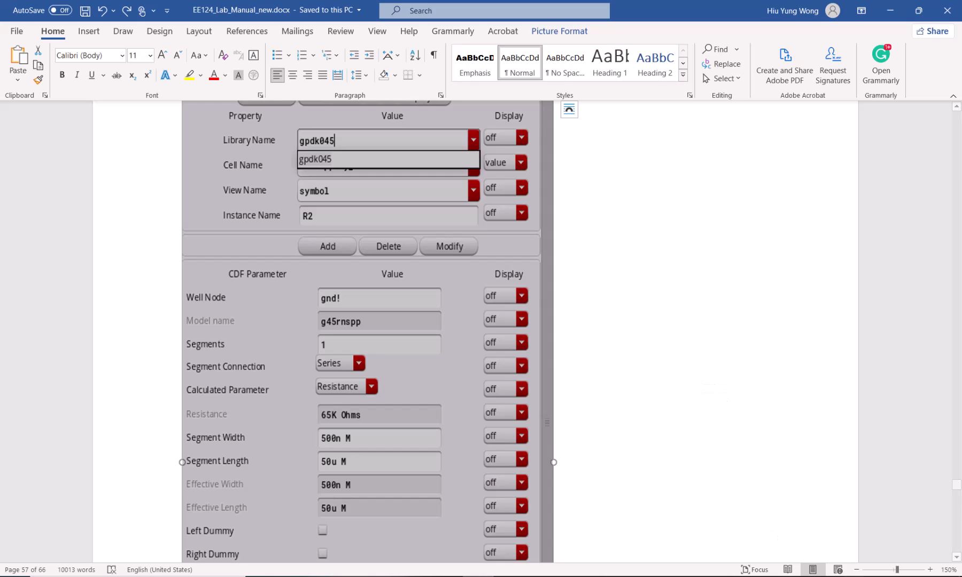
Zoom the lab manual out to 90% and compare the settings for R1, R2 and the input capacitor.
{"action": "left_click", "coordinate": [857, 570]}
{"action": "left_click", "coordinate": [856, 569]}
{"action": "left_click", "coordinate": [856, 570]}
{"action": "left_click", "coordinate": [856, 569]}
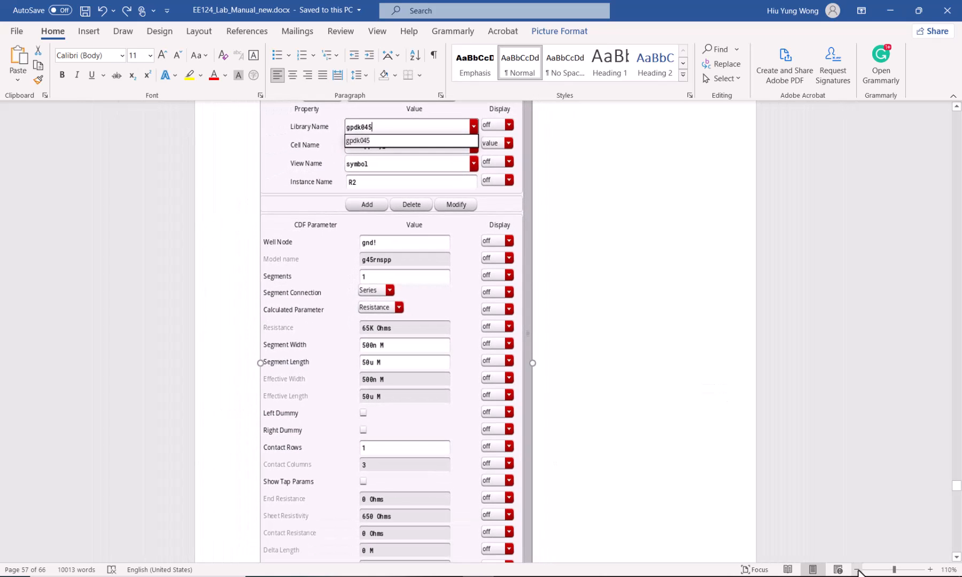
{"action": "left_click", "coordinate": [857, 570]}
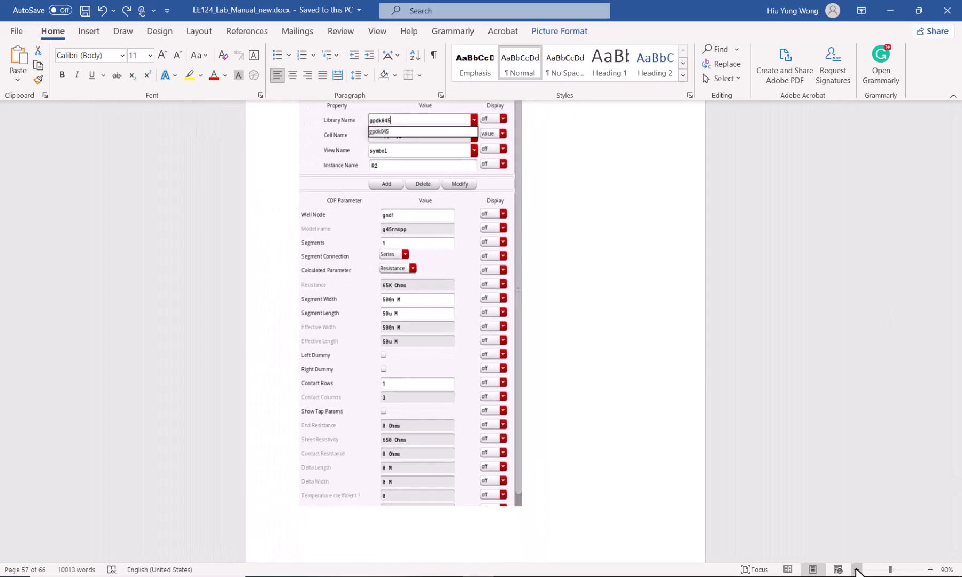
{"action": "left_click", "coordinate": [857, 570]}
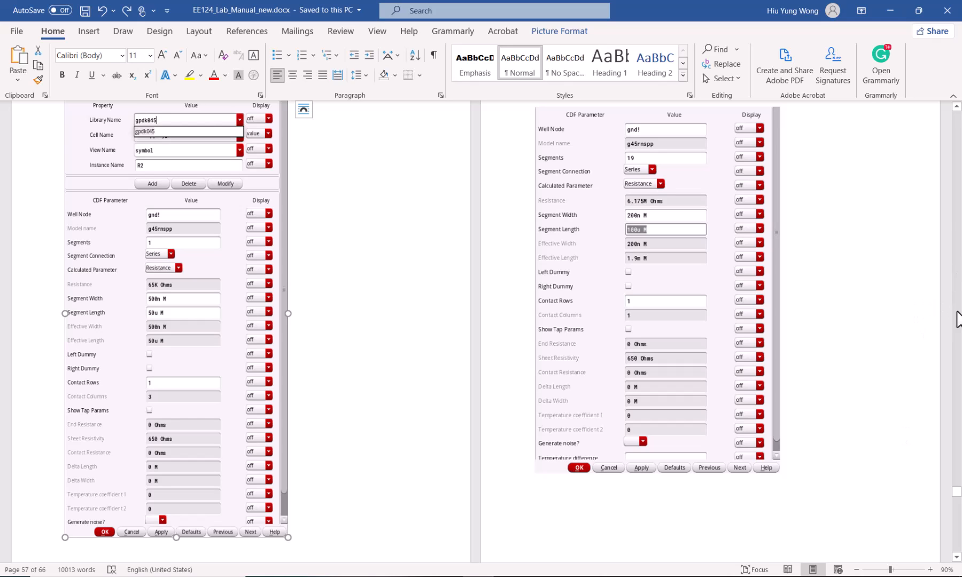
{"action": "scroll", "coordinate": [959, 313], "scroll_direction": "up", "scroll_amount": 5}
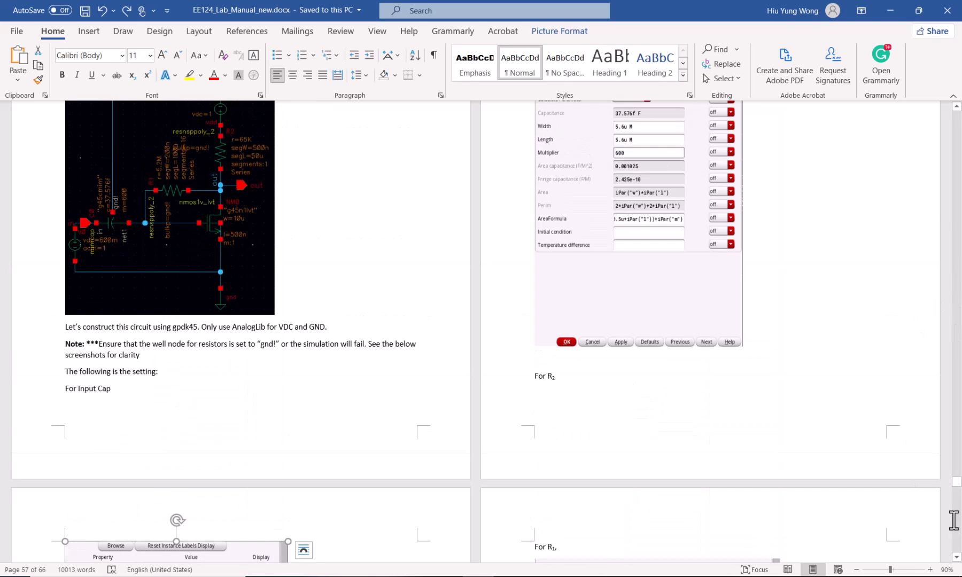
{"action": "scroll", "coordinate": [954, 521], "scroll_direction": "down", "scroll_amount": 5}
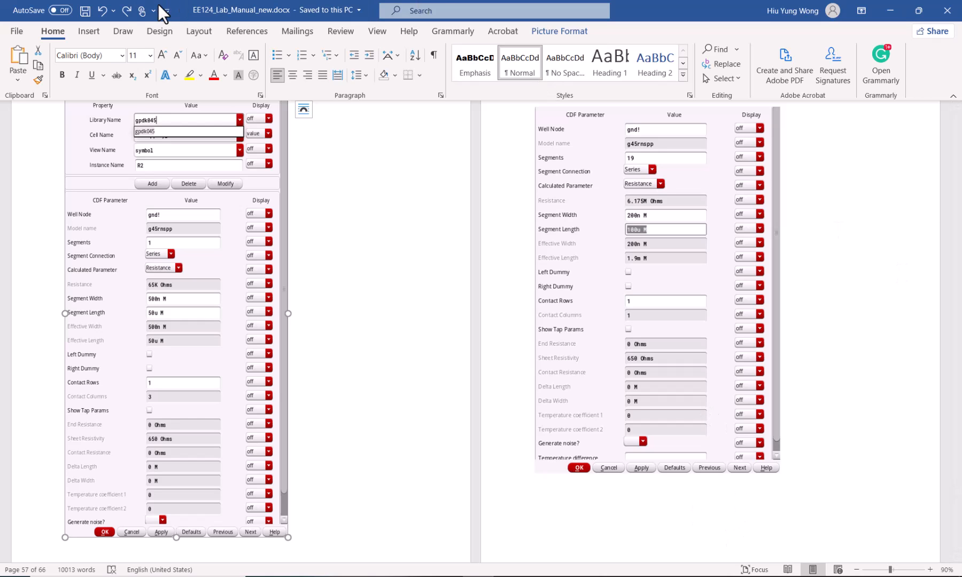
Restore the lab manual to a smaller window, collapse its ribbon, and bring the R1 settings into view.
{"action": "double_click", "coordinate": [183, 0]}
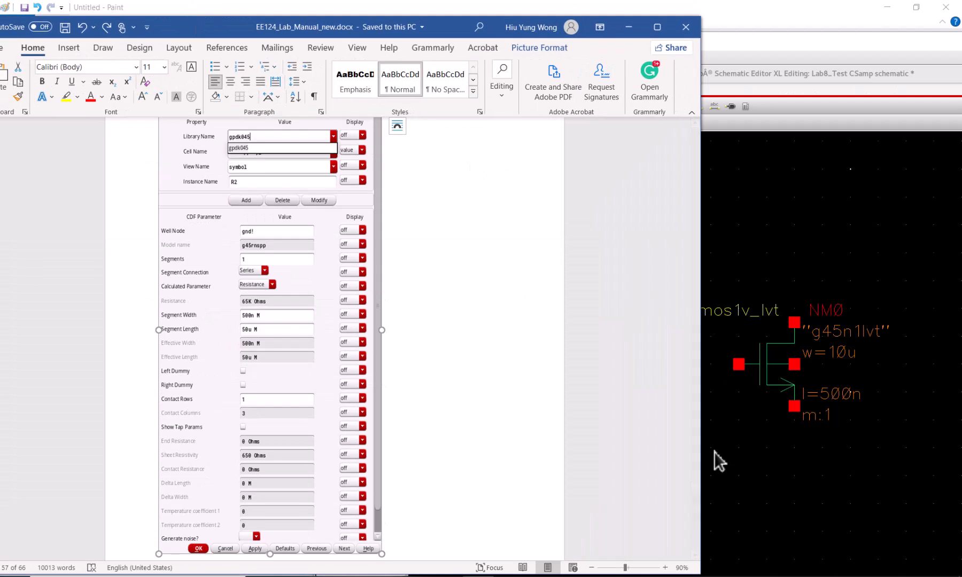
{"action": "scroll", "coordinate": [699, 537], "scroll_direction": "down", "scroll_amount": 15}
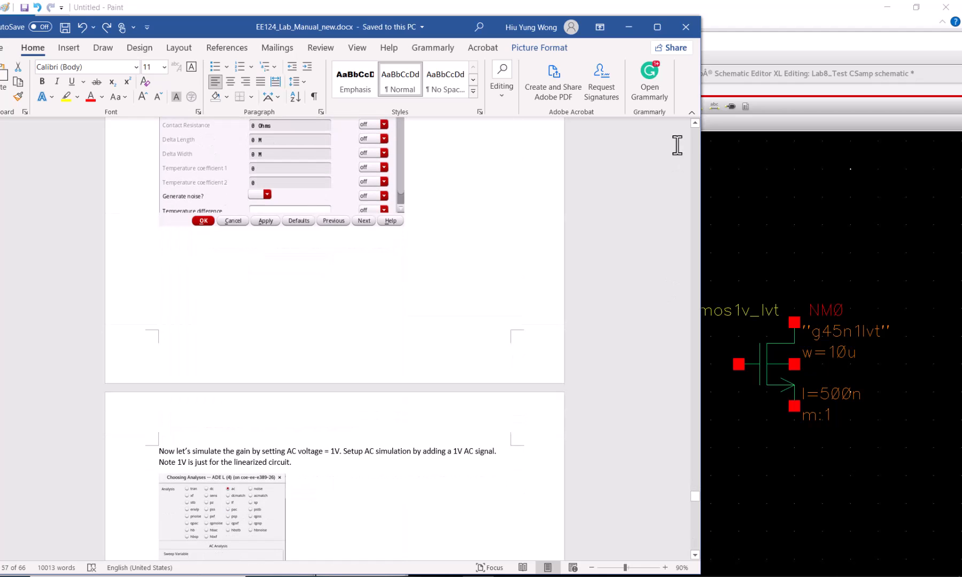
{"action": "left_click", "coordinate": [694, 122]}
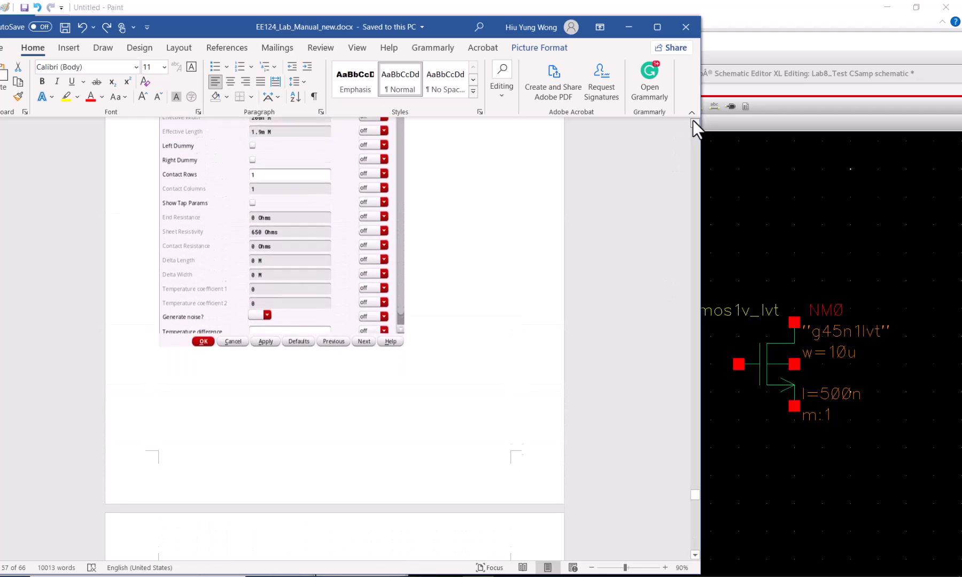
{"action": "left_click", "coordinate": [691, 114]}
{"action": "left_click", "coordinate": [694, 64]}
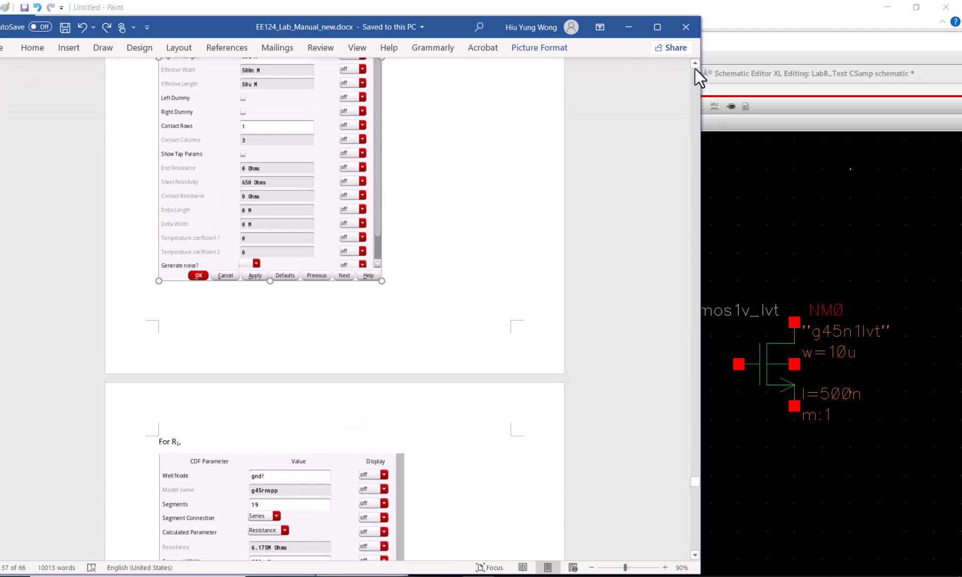
{"action": "left_click", "coordinate": [695, 555]}
{"action": "left_click", "coordinate": [694, 556]}
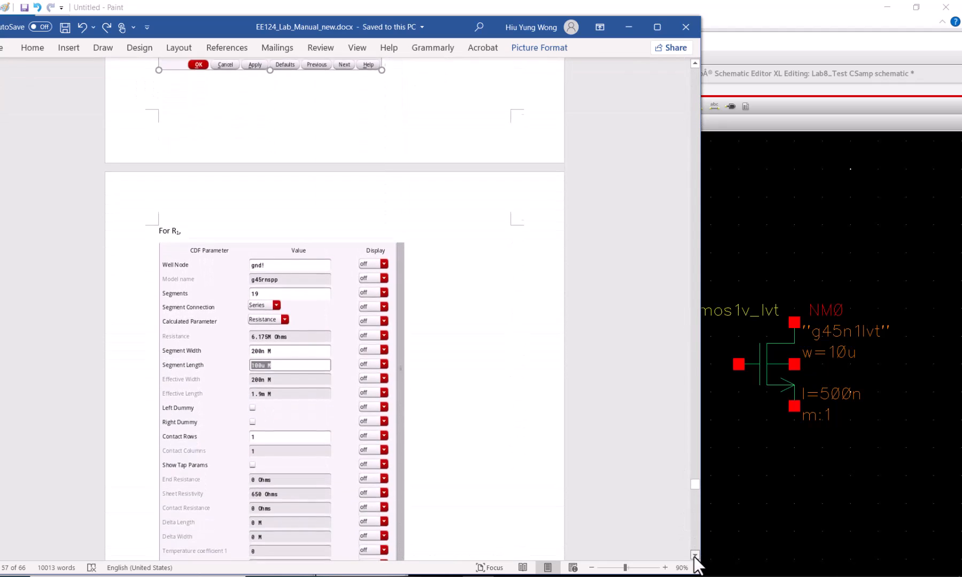
{"action": "left_click", "coordinate": [694, 556]}
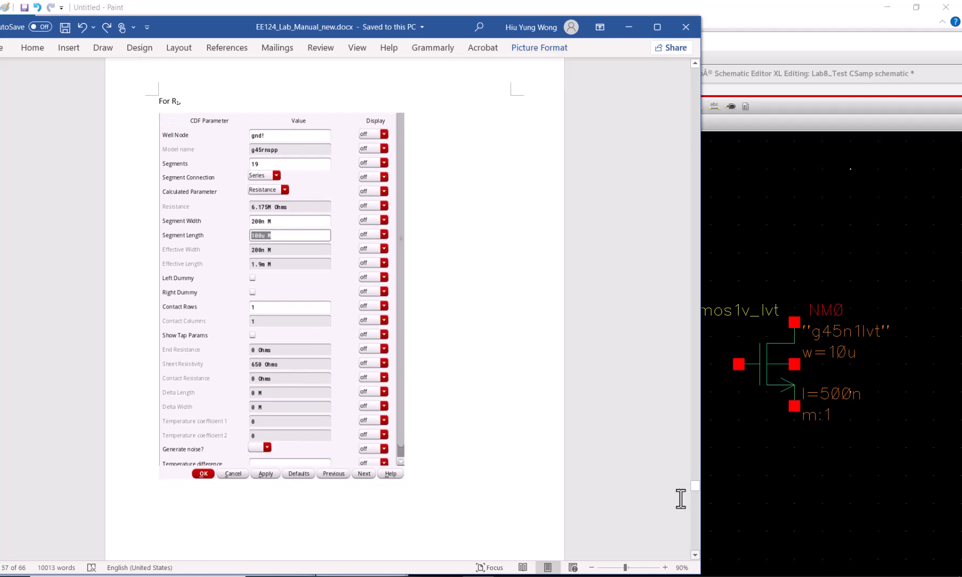
Look through the manual's reference circuit, R2 settings and input capacitor settings.
{"action": "left_click", "coordinate": [698, 110]}
{"action": "left_click", "coordinate": [698, 110]}
{"action": "left_click", "coordinate": [698, 111]}
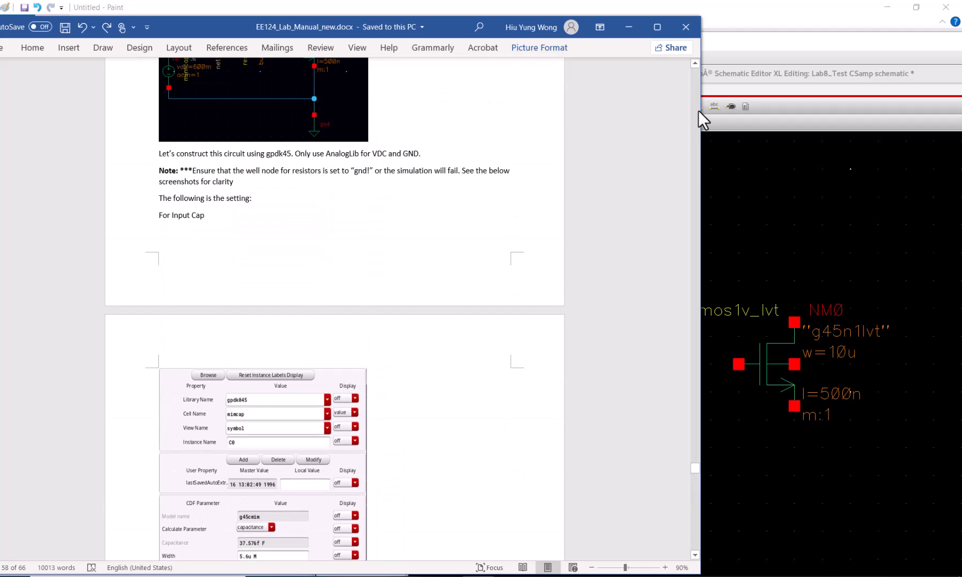
{"action": "left_click", "coordinate": [698, 109]}
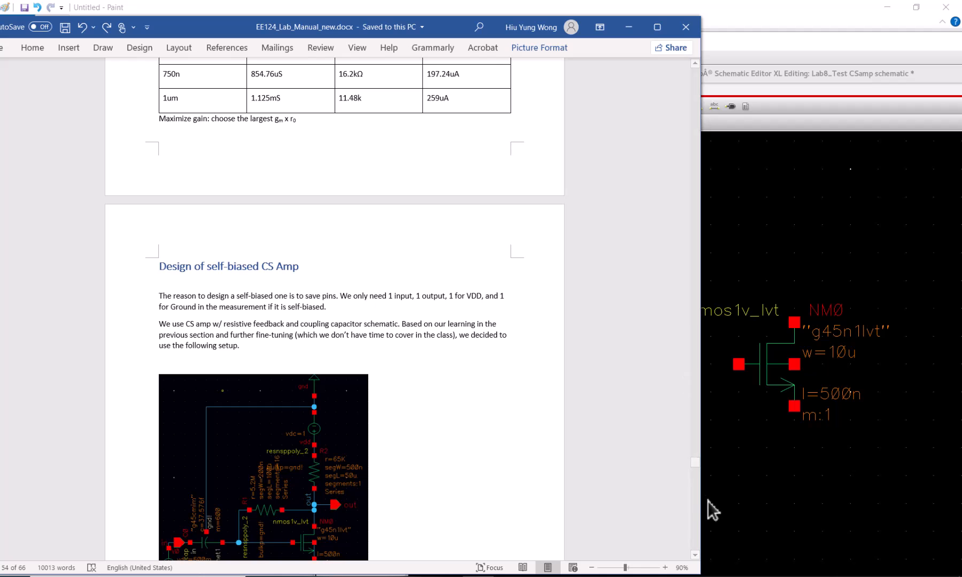
{"action": "left_click", "coordinate": [694, 538]}
{"action": "left_click", "coordinate": [694, 538]}
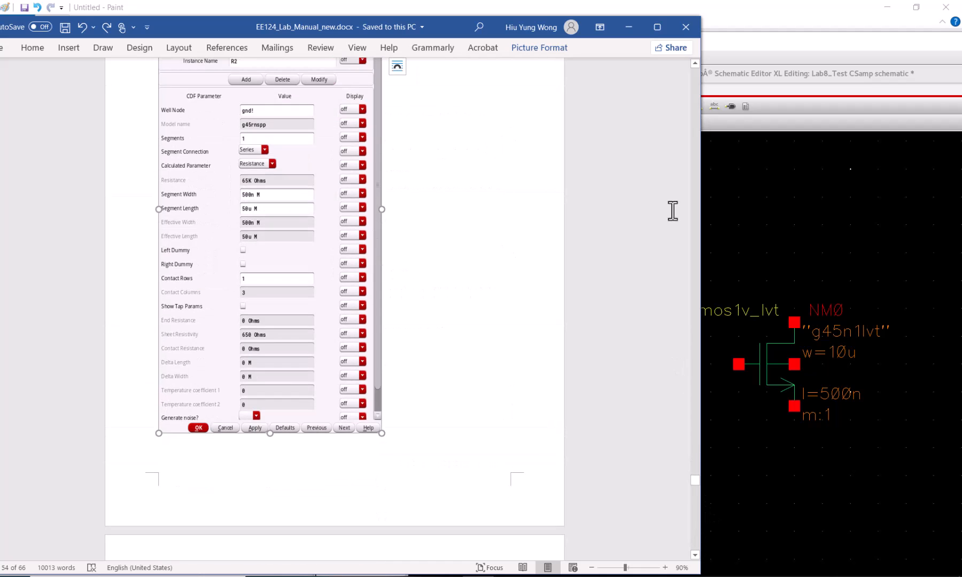
{"action": "left_click", "coordinate": [696, 63]}
{"action": "left_click", "coordinate": [696, 63]}
{"action": "left_click", "coordinate": [697, 62]}
{"action": "left_click", "coordinate": [695, 63]}
{"action": "left_click", "coordinate": [696, 63]}
{"action": "left_click", "coordinate": [698, 125]}
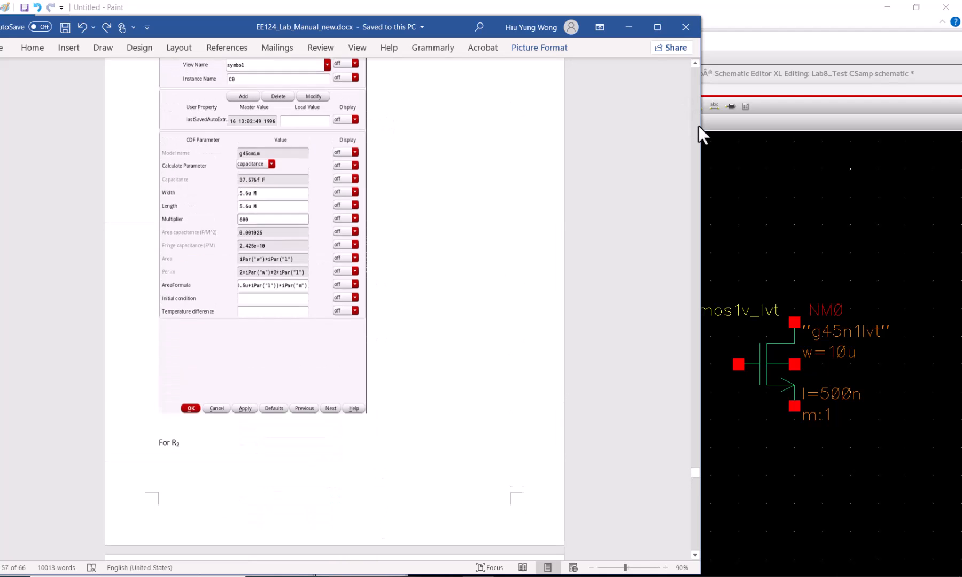
{"action": "left_click", "coordinate": [697, 63]}
{"action": "left_click", "coordinate": [696, 63]}
Place the resnsppoly_2 resistor above the transistor with its default values and switch the remote desktop to full screen.
{"action": "left_click", "coordinate": [877, 154]}
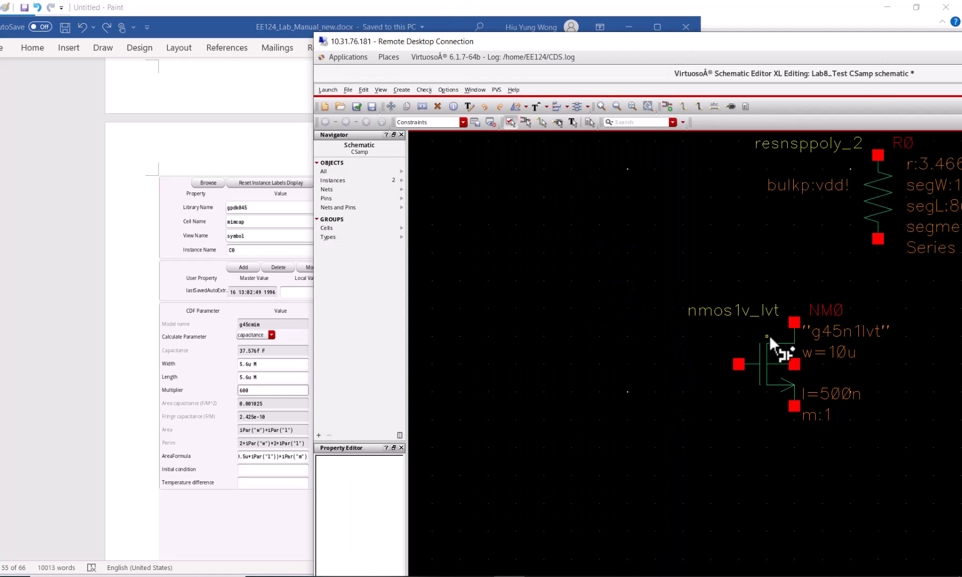
{"action": "key", "text": "Escape"}
{"action": "double_click", "coordinate": [458, 37]}
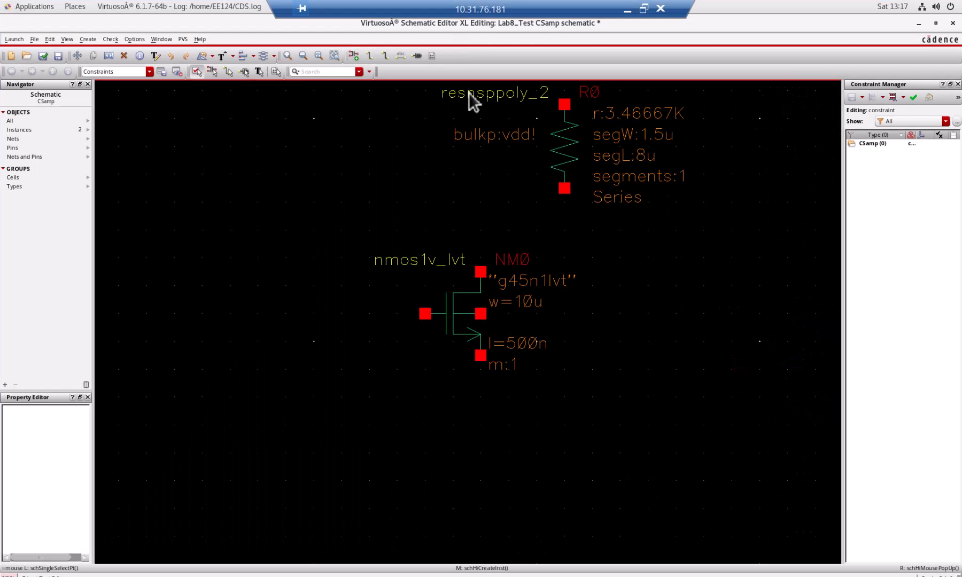
{"action": "key", "text": "f"}
Move the resistor to the upper left of the transistor.
{"action": "left_click", "coordinate": [534, 193]}
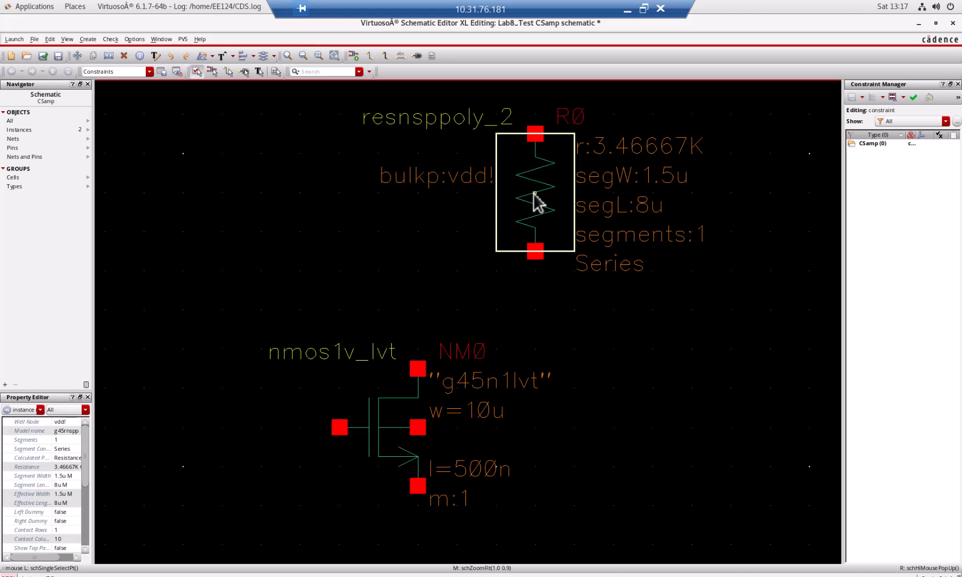
{"action": "key", "text": "m"}
{"action": "left_click", "coordinate": [515, 212]}
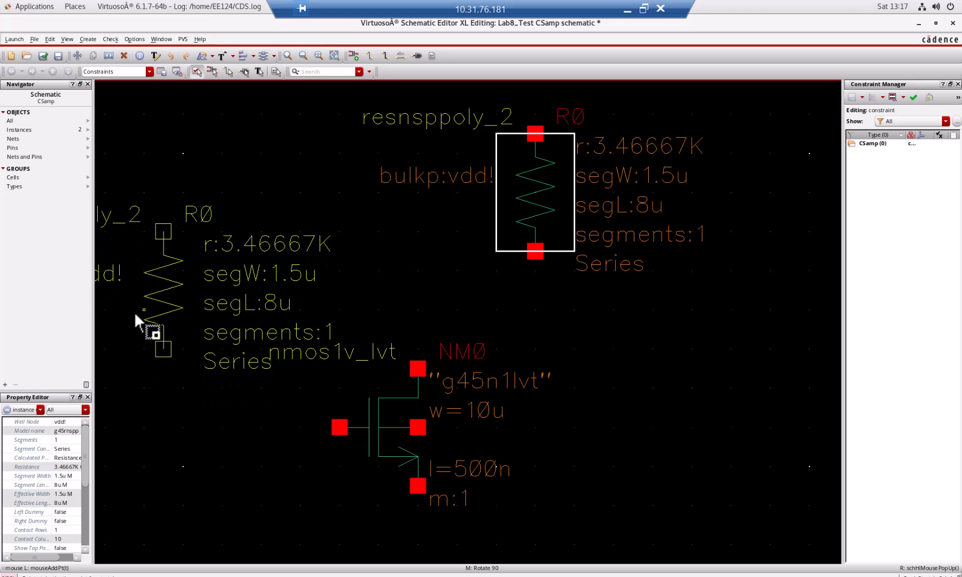
{"action": "left_click", "coordinate": [144, 283]}
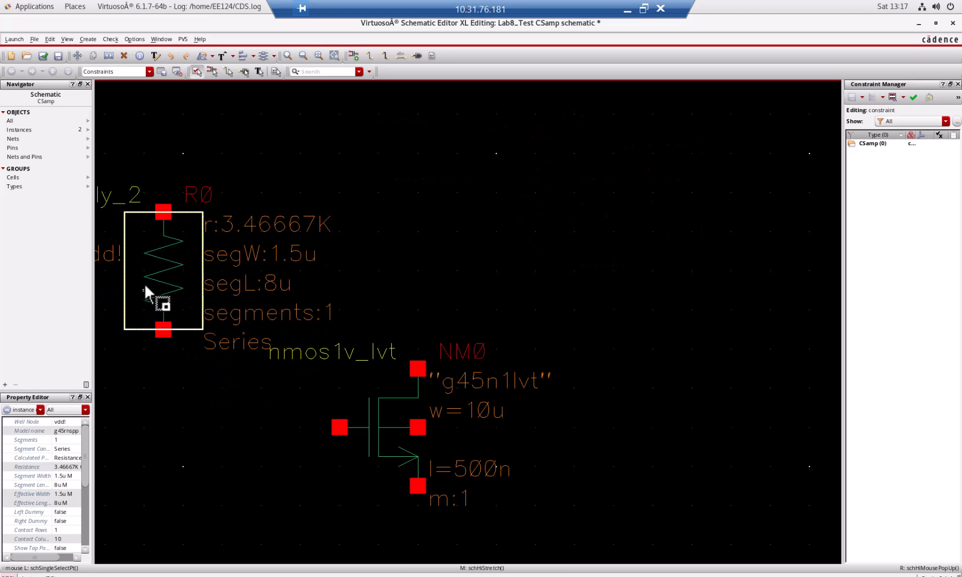
{"action": "key", "text": "f"}
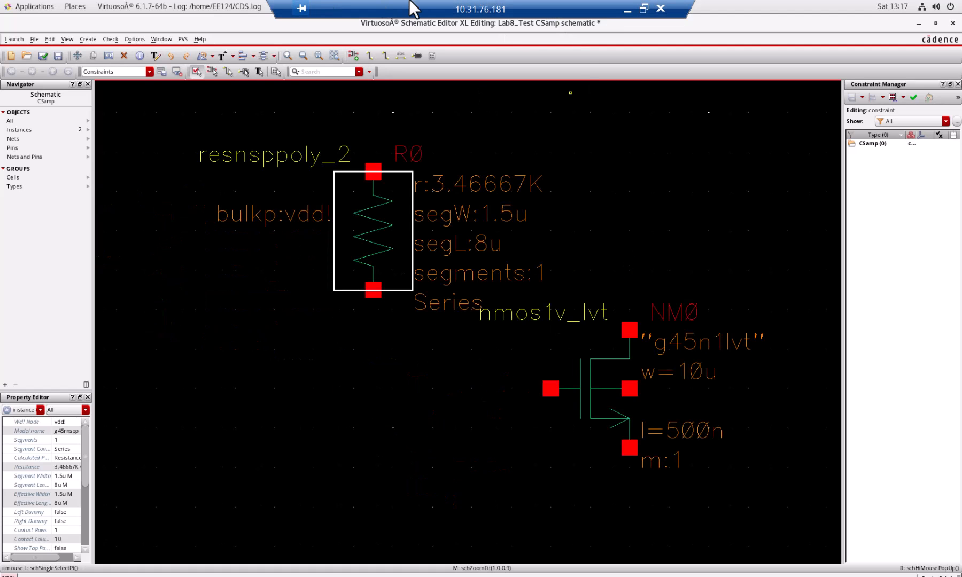
Return the remote desktop to a window, shift it aside to uncover the manual, and open the resistor's properties.
{"action": "left_click", "coordinate": [644, 8]}
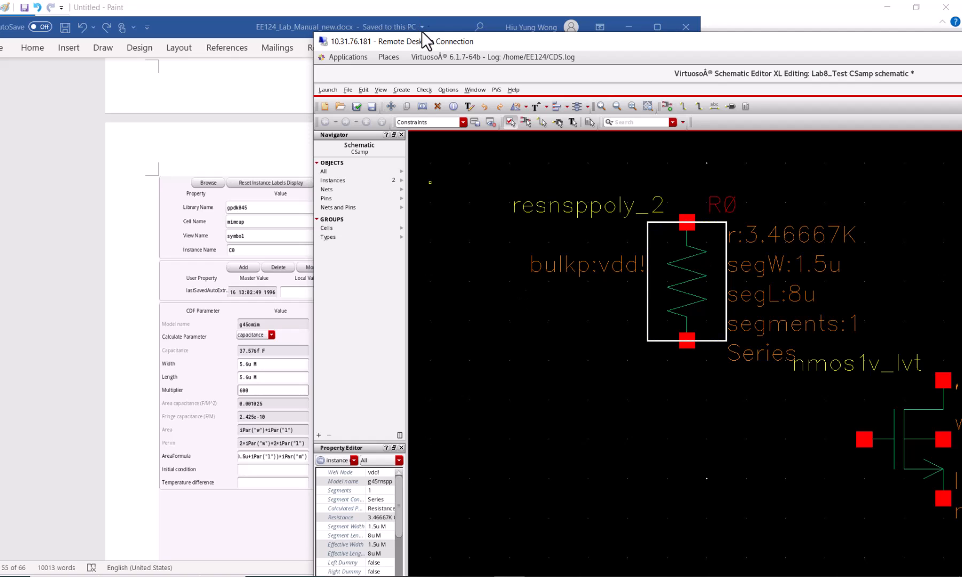
{"action": "left_click_drag", "start_coordinate": [429, 45], "coordinate": [519, 46]}
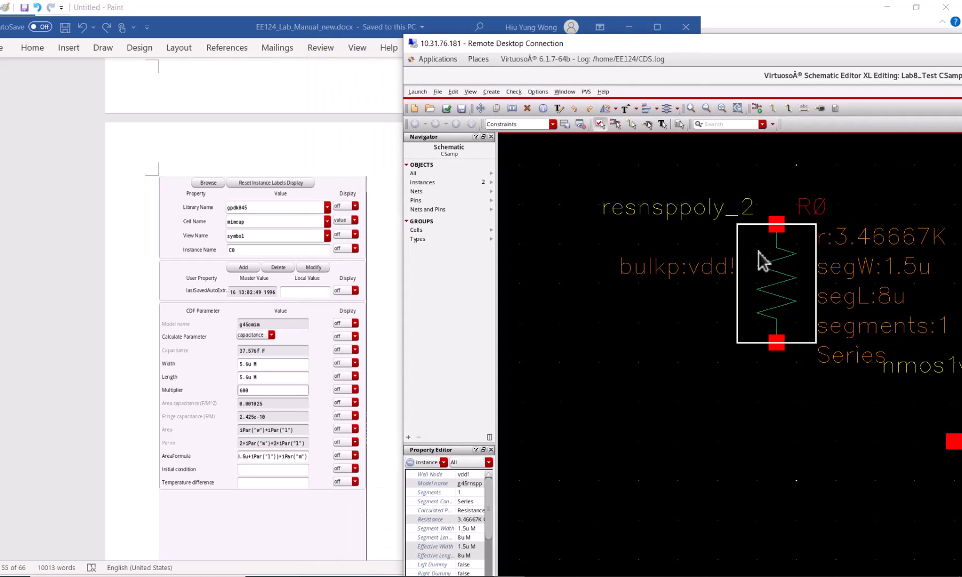
{"action": "double_click", "coordinate": [767, 265]}
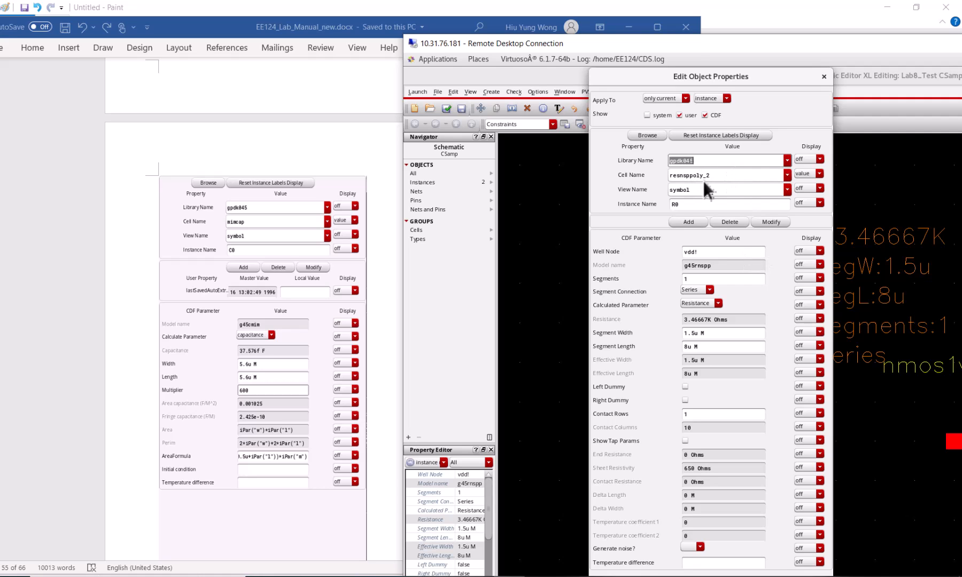
Show the manual's R1 settings beside the resistor's Edit Object Properties dialog.
{"action": "left_click", "coordinate": [77, 343]}
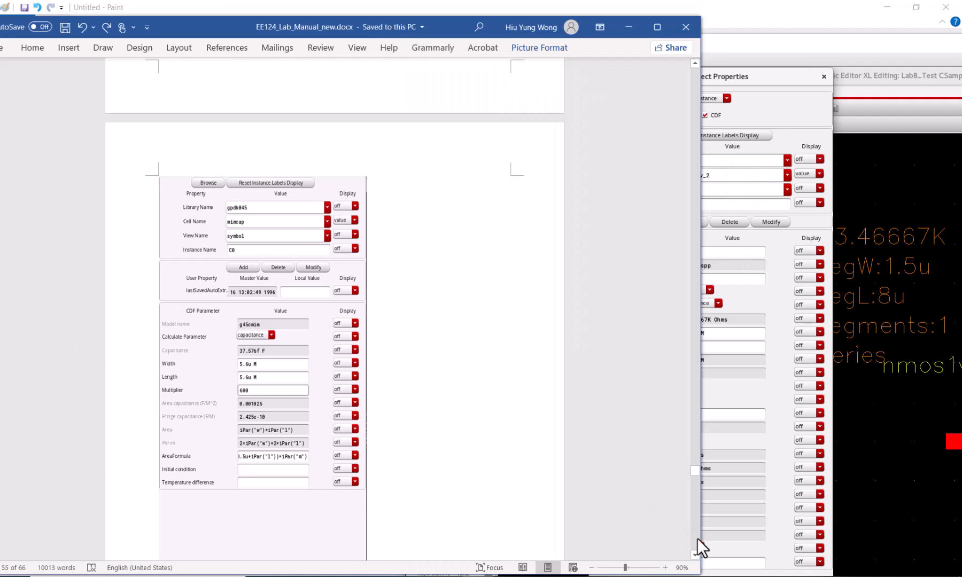
{"action": "scroll", "coordinate": [697, 537], "scroll_direction": "down", "scroll_amount": 10}
{"action": "scroll", "coordinate": [693, 218], "scroll_direction": "down", "scroll_amount": 15}
{"action": "scroll", "coordinate": [693, 218], "scroll_direction": "up", "scroll_amount": 15}
{"action": "scroll", "coordinate": [697, 538], "scroll_direction": "down", "scroll_amount": 15}
{"action": "scroll", "coordinate": [697, 538], "scroll_direction": "down", "scroll_amount": 15}
{"action": "scroll", "coordinate": [694, 556], "scroll_direction": "down", "scroll_amount": 5}
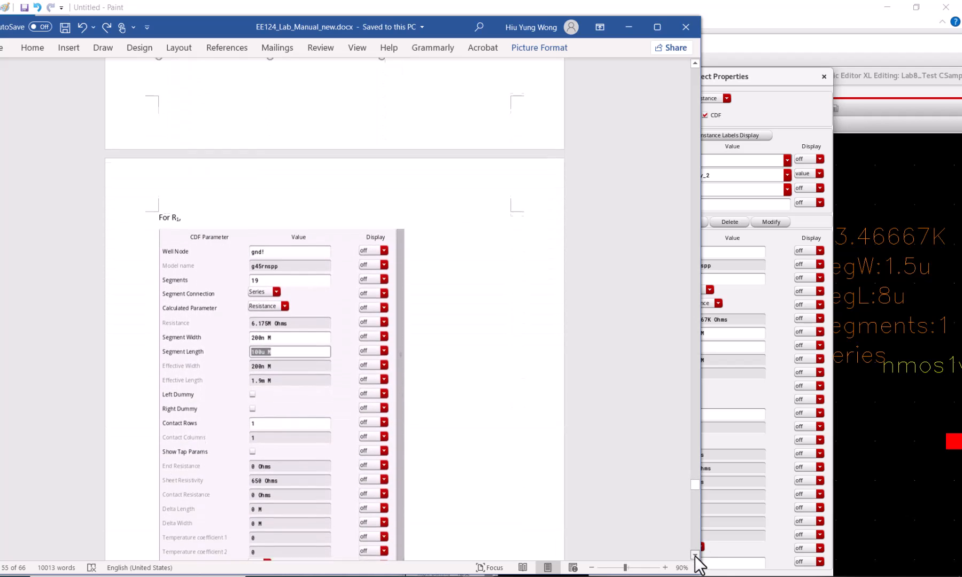
{"action": "scroll", "coordinate": [694, 556], "scroll_direction": "down", "scroll_amount": 3}
{"action": "left_click", "coordinate": [783, 86]}
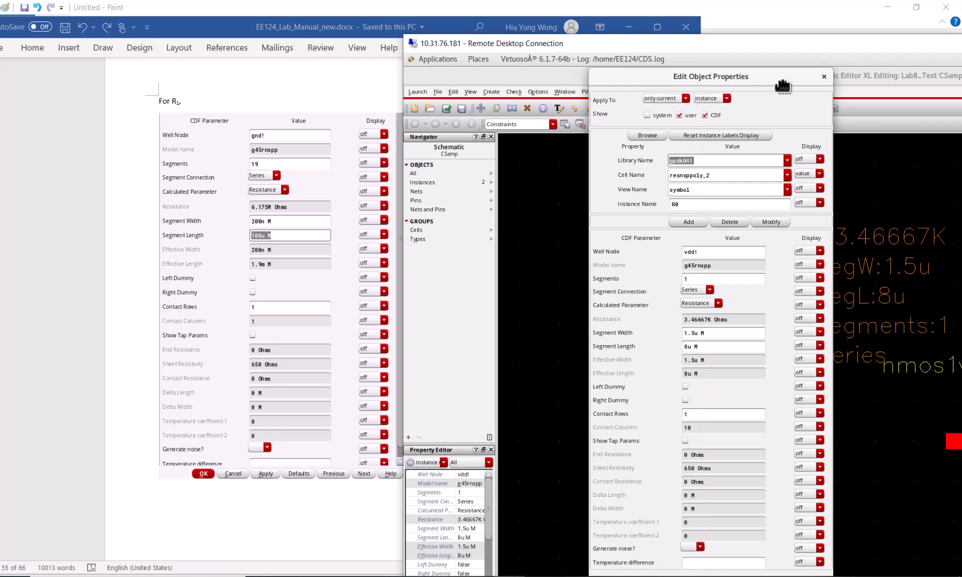
Set the upper-left resistor's well node to gnd! and its segment width to 200n.
{"action": "left_click", "coordinate": [712, 252]}
{"action": "type", "text": "gnd!"}
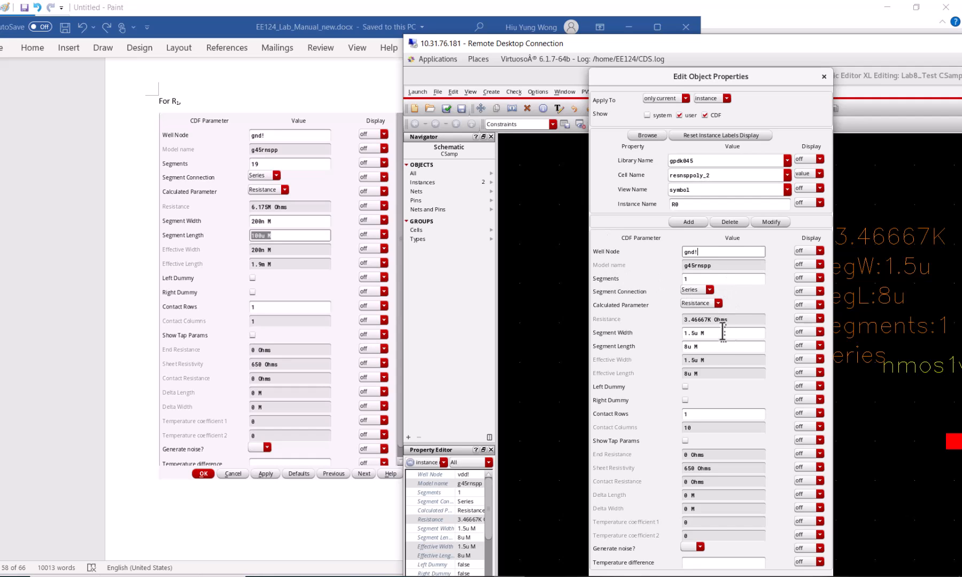
{"action": "left_click", "coordinate": [708, 333]}
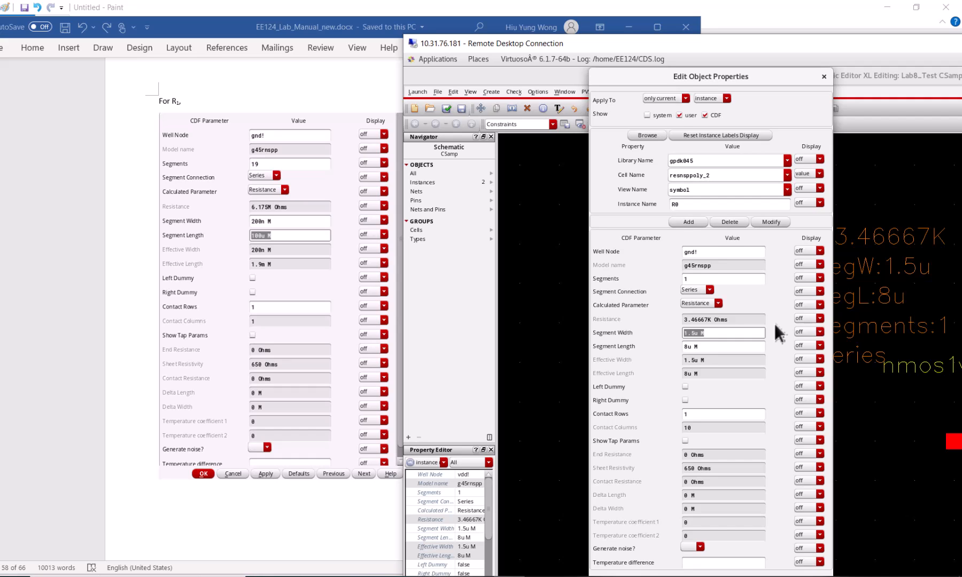
{"action": "type", "text": "29"}
{"action": "key", "text": "BackSpace"}
{"action": "type", "text": "00n"}
{"action": "key", "text": "Tab"}
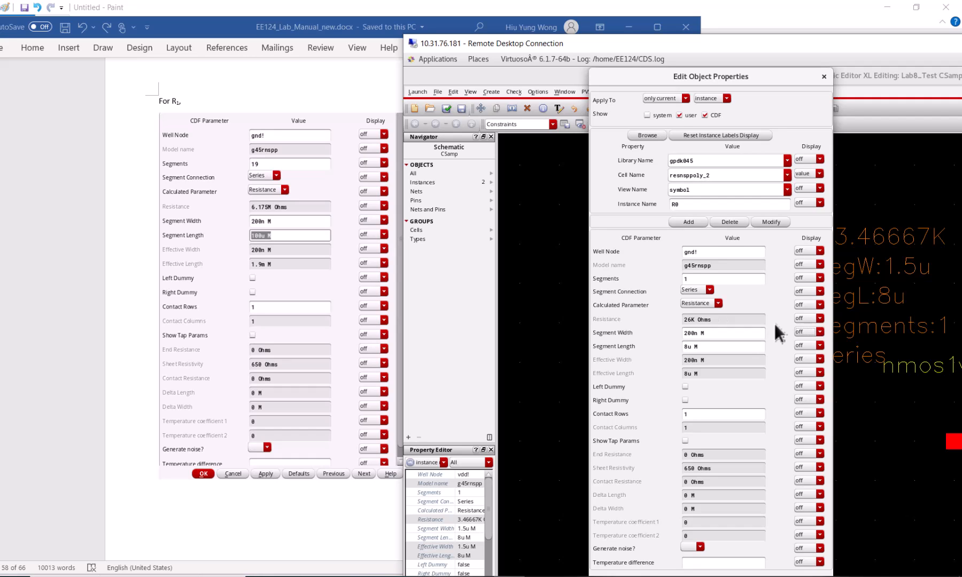
Set the resistor's segment length to 100u and its number of segments to 19, and apply the properties with the remote desktop in full screen.
{"action": "left_click_drag", "start_coordinate": [709, 347], "coordinate": [635, 332]}
{"action": "type", "text": "100u"}
{"action": "key", "text": "Tab"}
{"action": "left_click", "coordinate": [811, 27]}
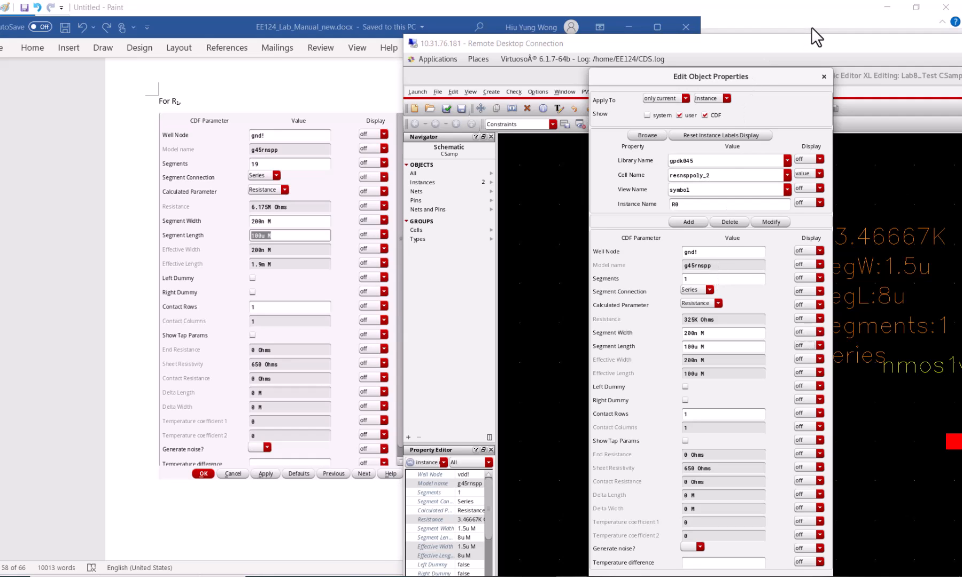
{"action": "left_click", "coordinate": [725, 278]}
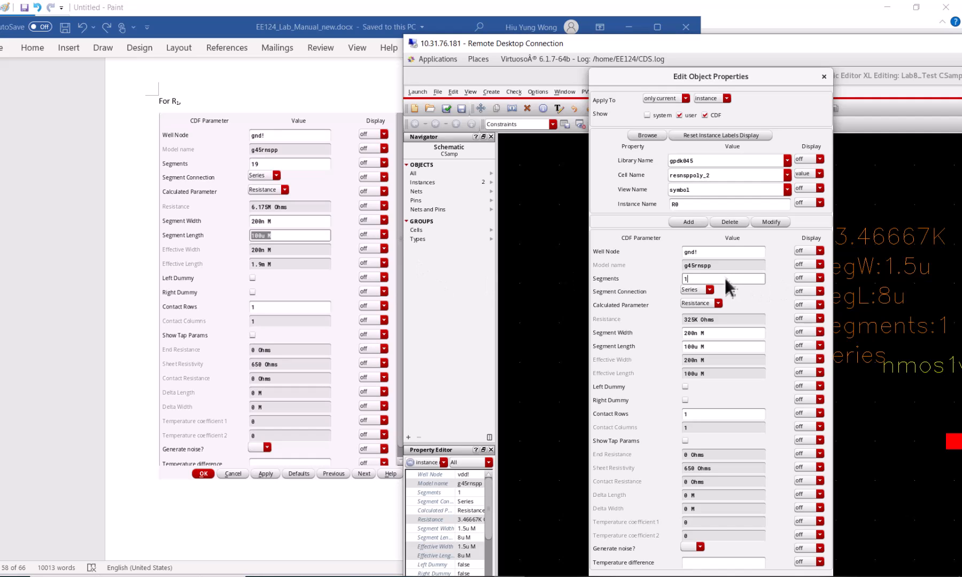
{"action": "type", "text": "9"}
{"action": "key", "text": "Tab"}
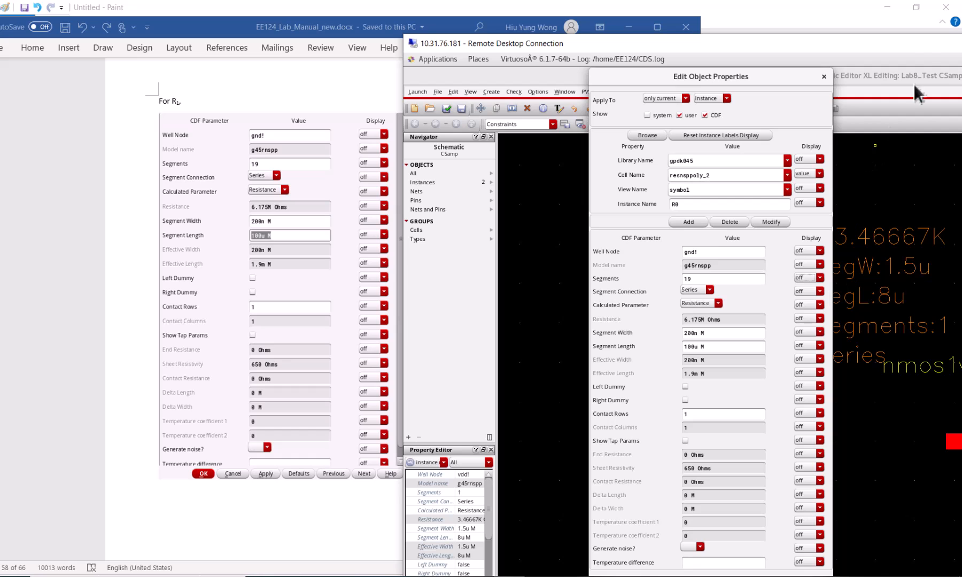
{"action": "double_click", "coordinate": [924, 44]}
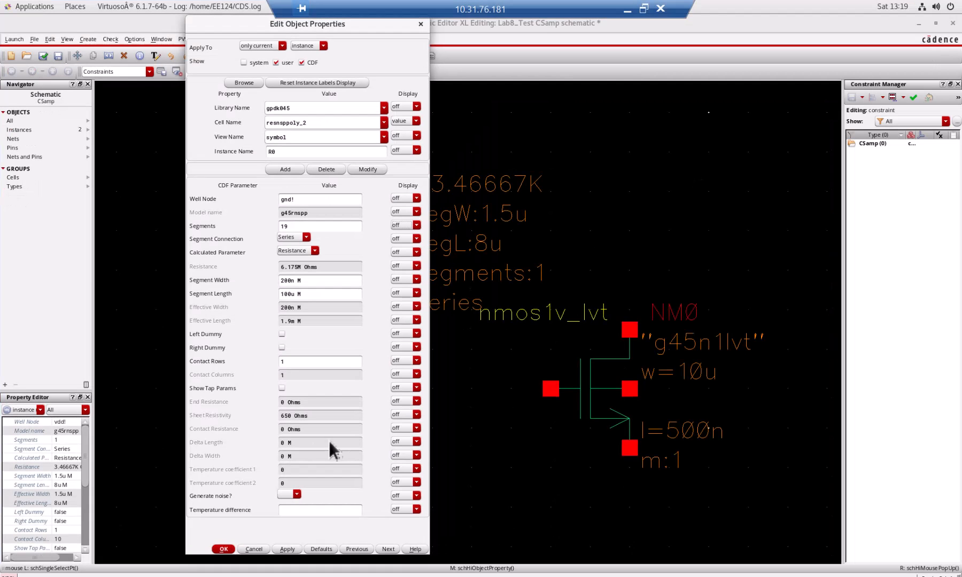
{"action": "left_click", "coordinate": [223, 549]}
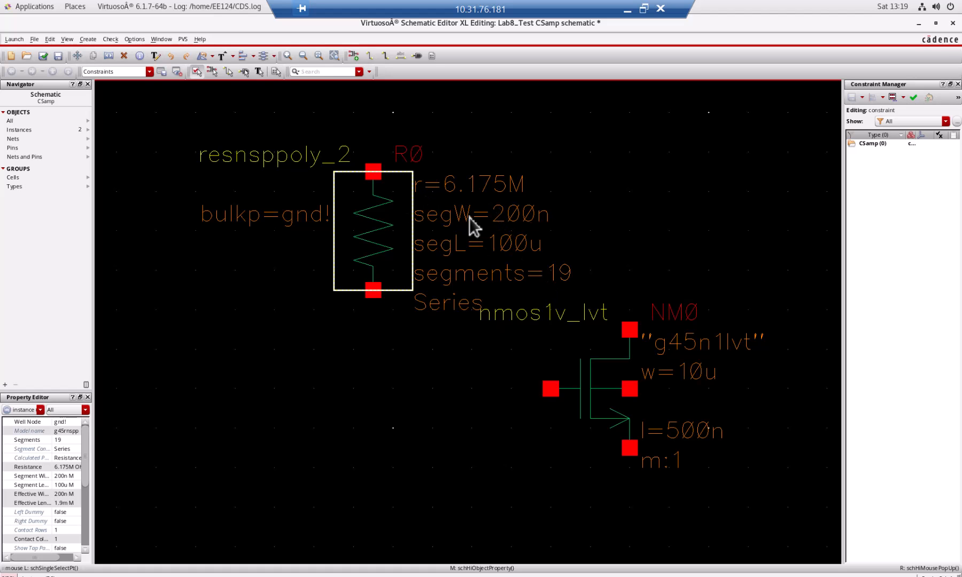
{"action": "left_click", "coordinate": [935, 23]}
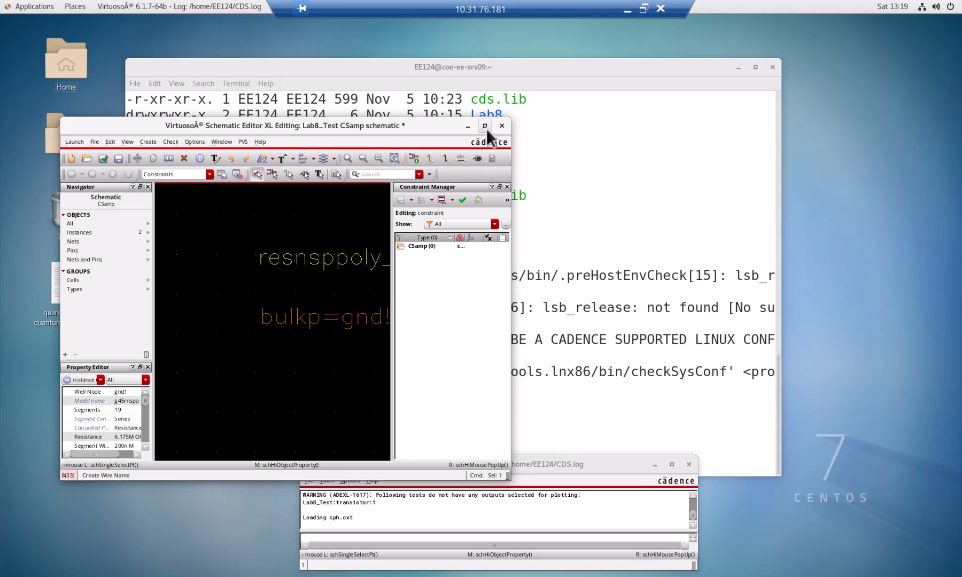
{"action": "left_click", "coordinate": [485, 126]}
Start adding another resnsppoly_2 instance and consult the lab manual's R2 settings and self-biased CS amplifier circuit.
{"action": "left_click", "coordinate": [644, 8]}
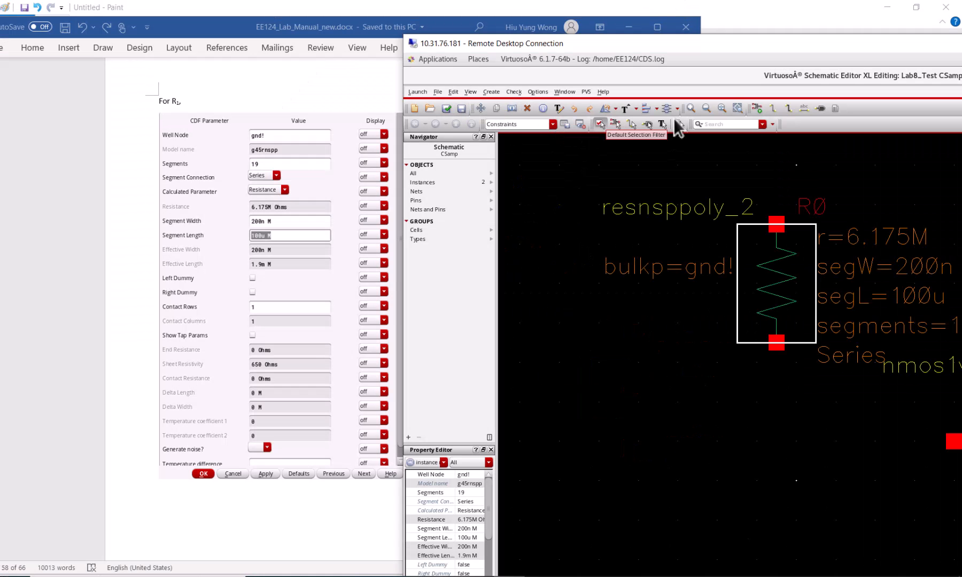
{"action": "left_click", "coordinate": [756, 109]}
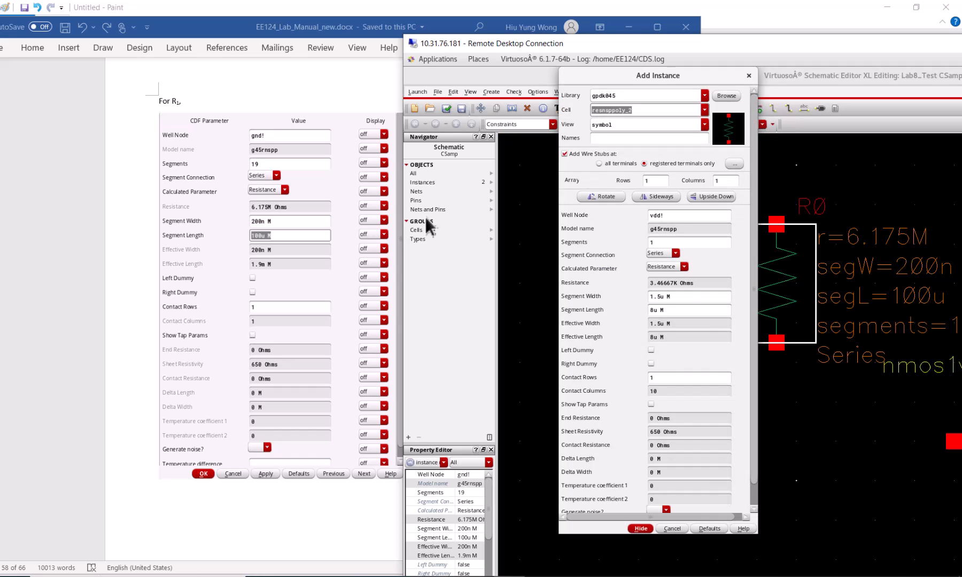
{"action": "left_click", "coordinate": [149, 529]}
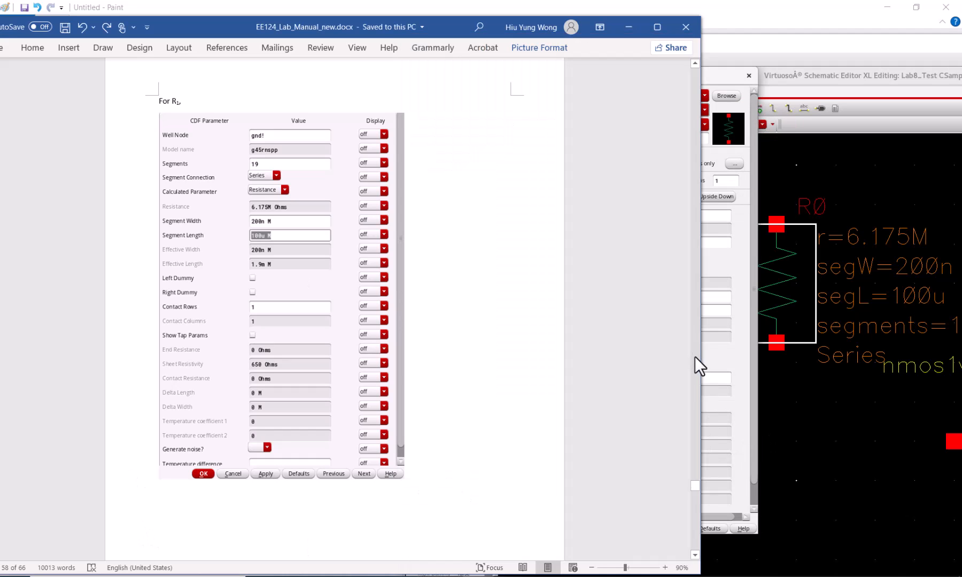
{"action": "left_click", "coordinate": [693, 524]}
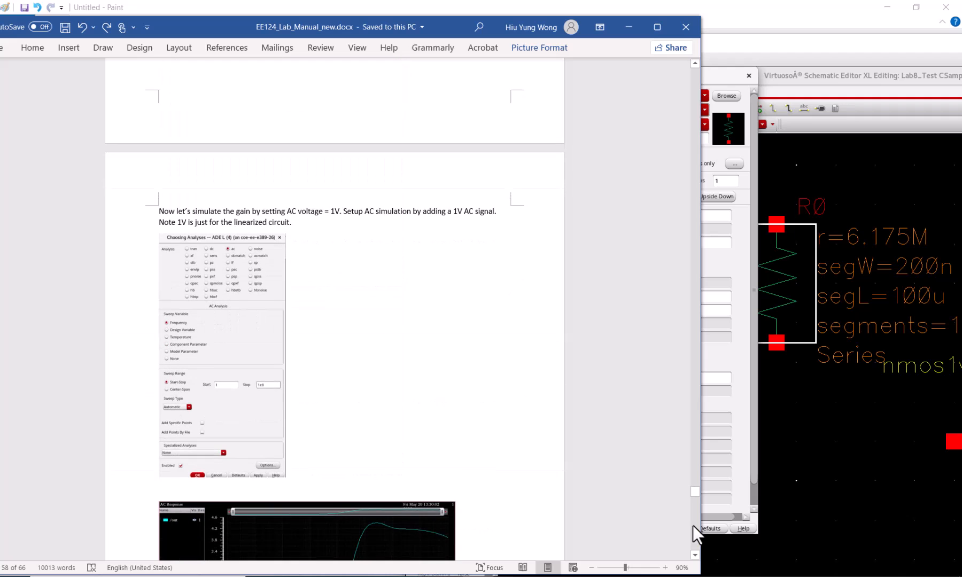
{"action": "left_click", "coordinate": [694, 329]}
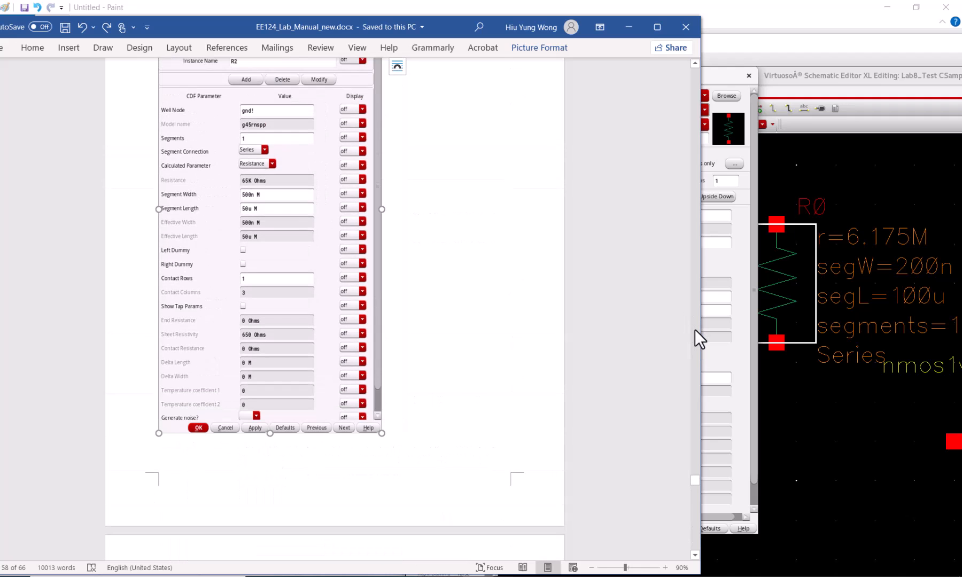
{"action": "left_click", "coordinate": [695, 64]}
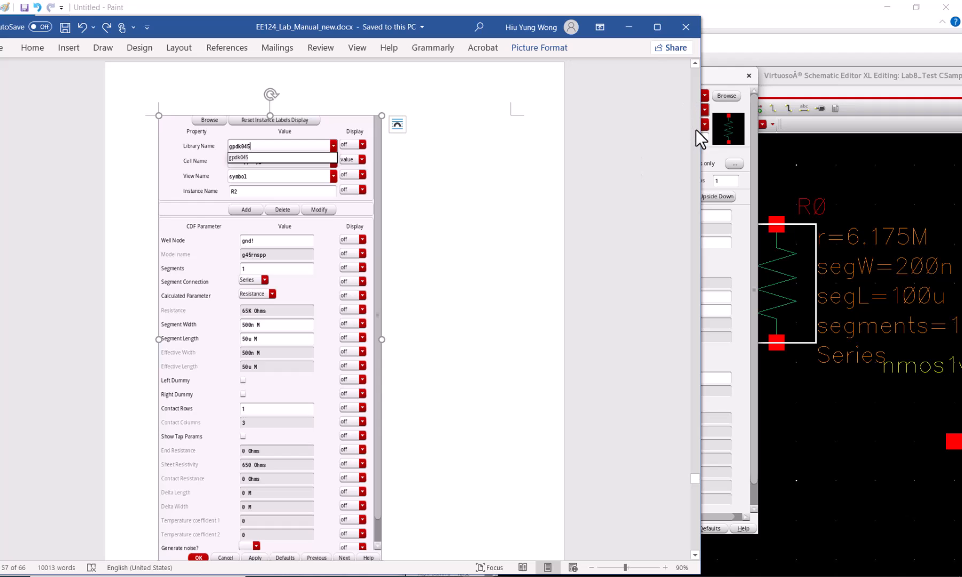
{"action": "scroll", "coordinate": [696, 130], "scroll_direction": "up", "scroll_amount": 15}
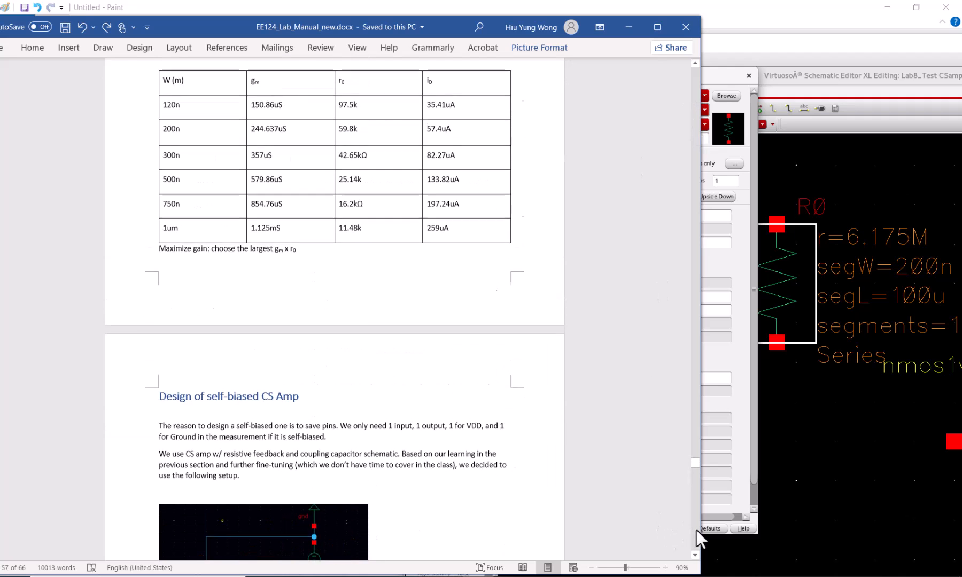
{"action": "left_click", "coordinate": [697, 529]}
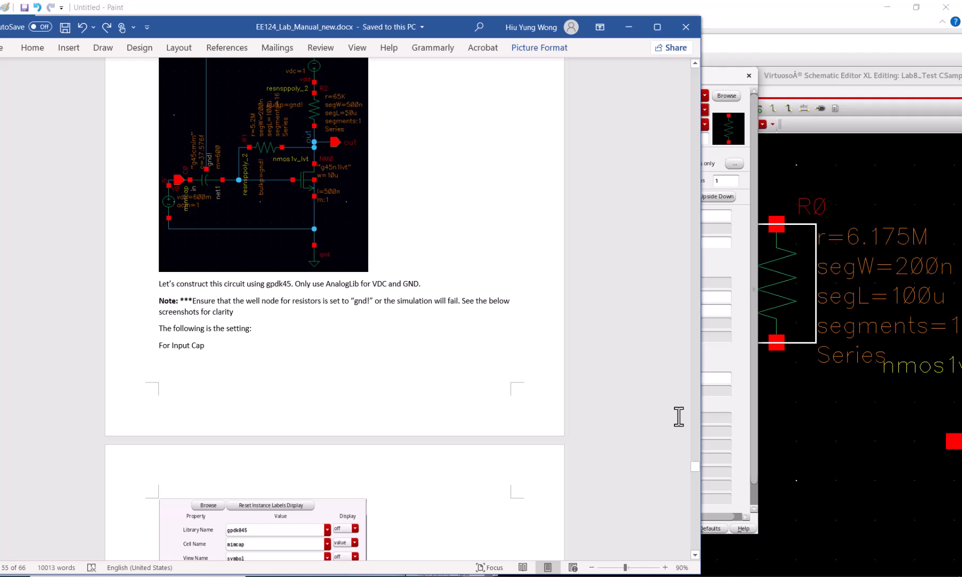
Place a second resnsppoly_2 resistor with its default values directly above the transistor's drain.
{"action": "left_click", "coordinate": [911, 63]}
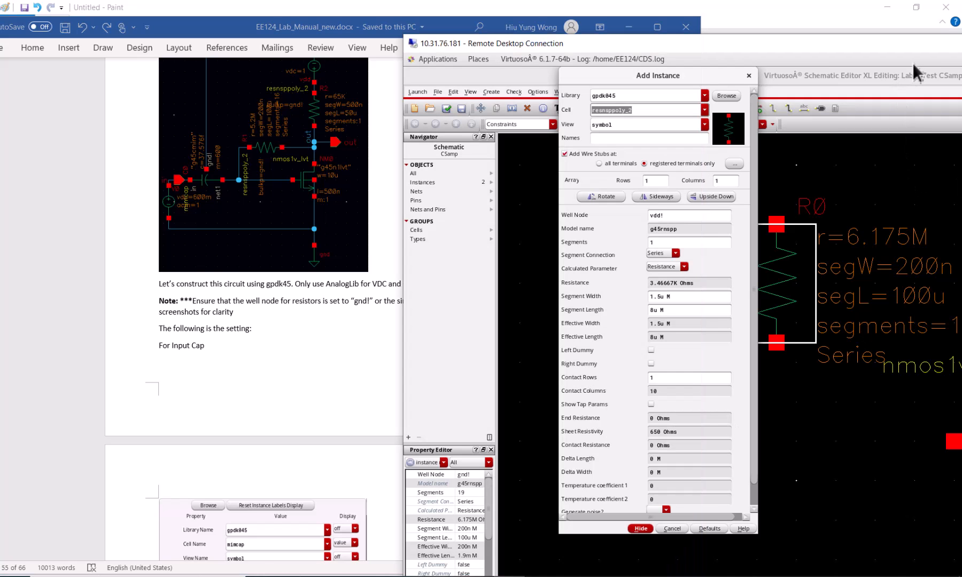
{"action": "double_click", "coordinate": [914, 45]}
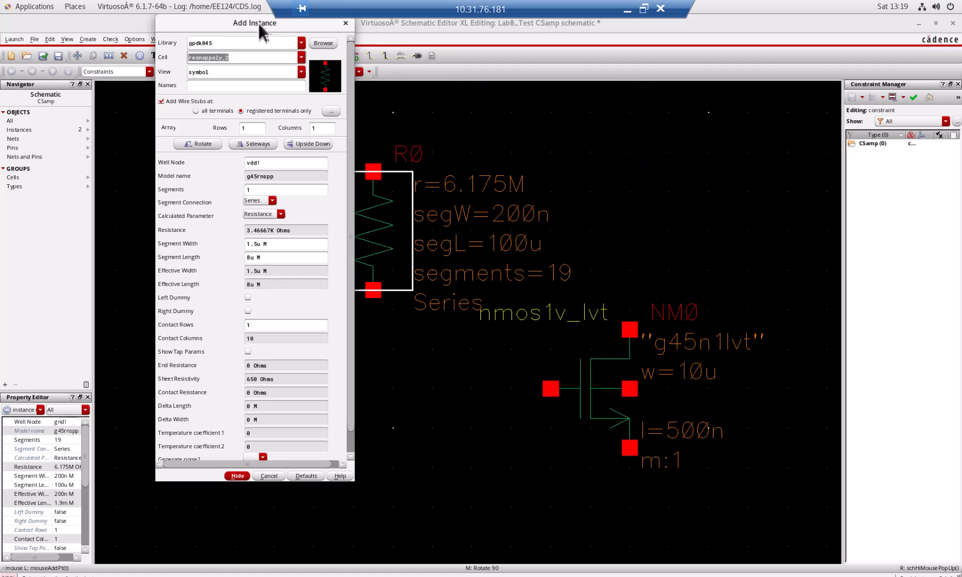
{"action": "left_click_drag", "start_coordinate": [258, 24], "coordinate": [166, 147]}
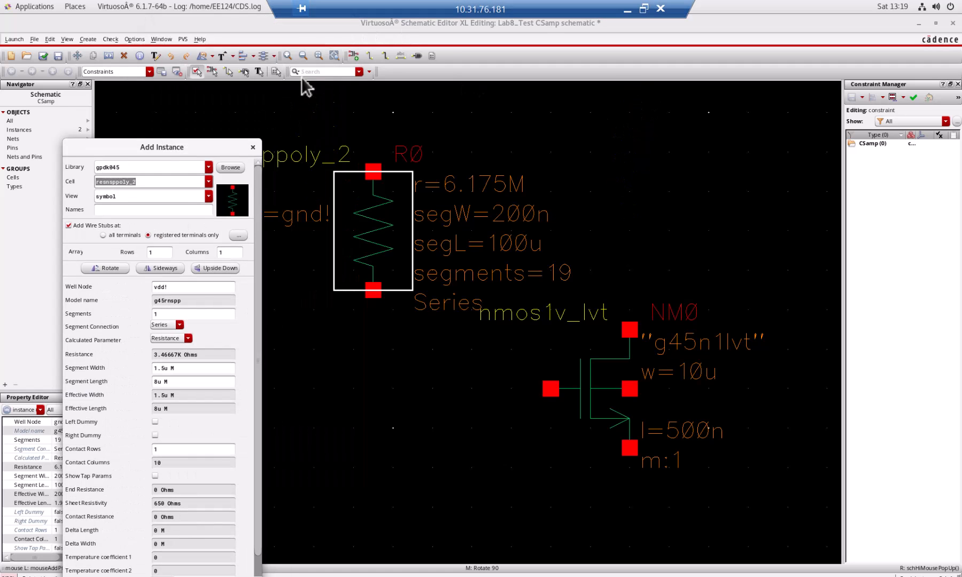
{"action": "left_click", "coordinate": [303, 56]}
{"action": "left_click", "coordinate": [303, 56]}
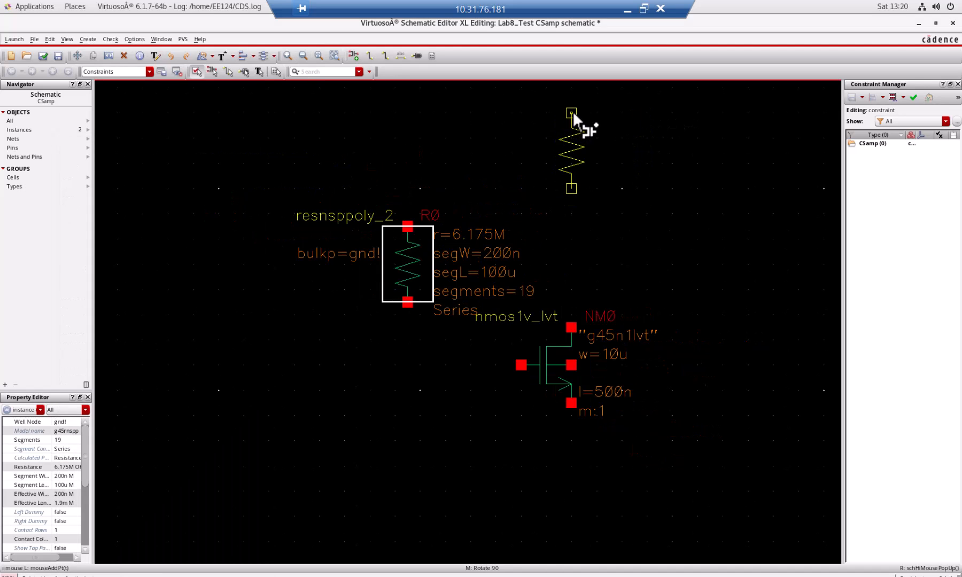
{"action": "left_click", "coordinate": [573, 112]}
{"action": "key", "text": "Escape"}
Open the properties of the resistor above the transistor and bring up the R2 settings in the lab manual.
{"action": "left_click", "coordinate": [573, 155]}
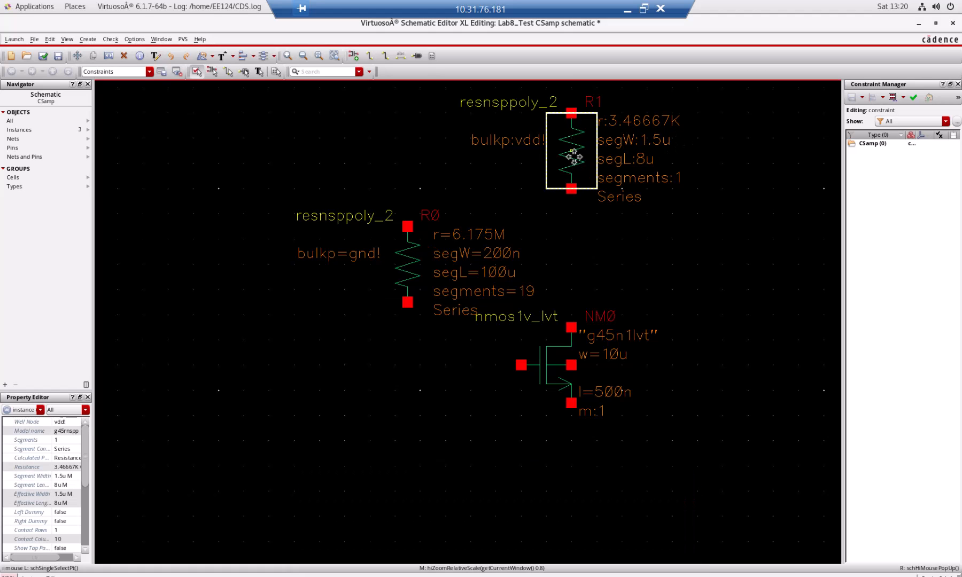
{"action": "key", "text": "q"}
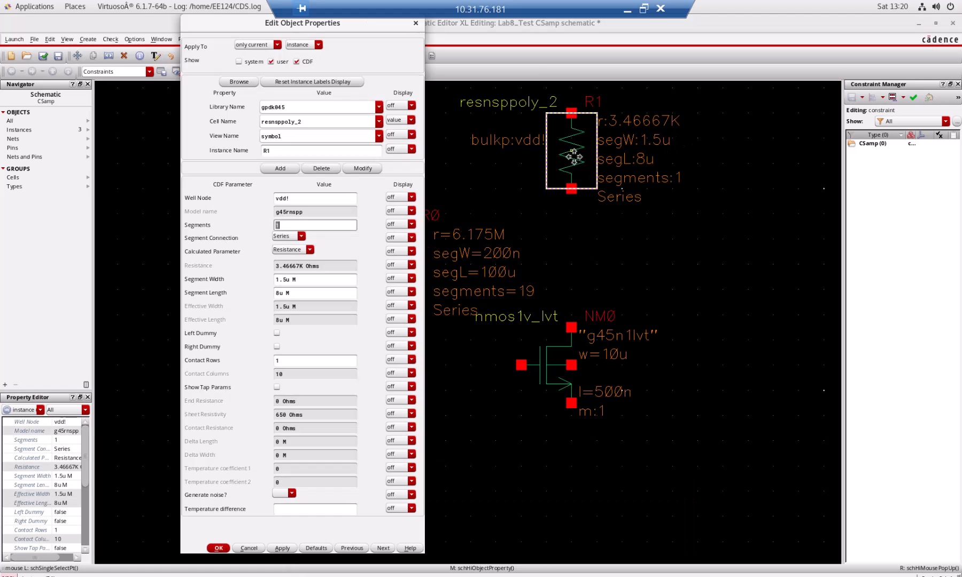
{"action": "left_click", "coordinate": [644, 8]}
{"action": "left_click", "coordinate": [313, 425]}
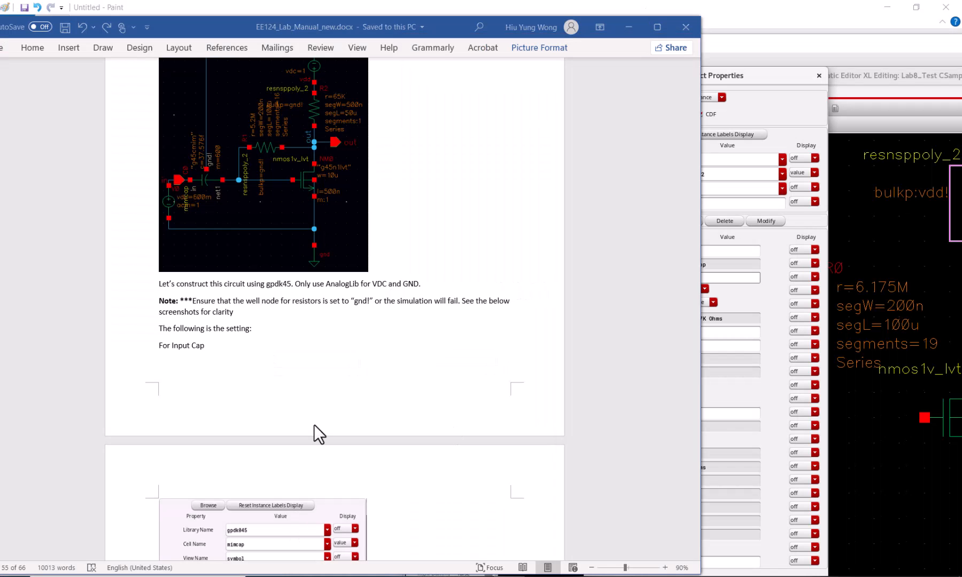
{"action": "scroll", "coordinate": [693, 537], "scroll_direction": "down", "scroll_amount": 20}
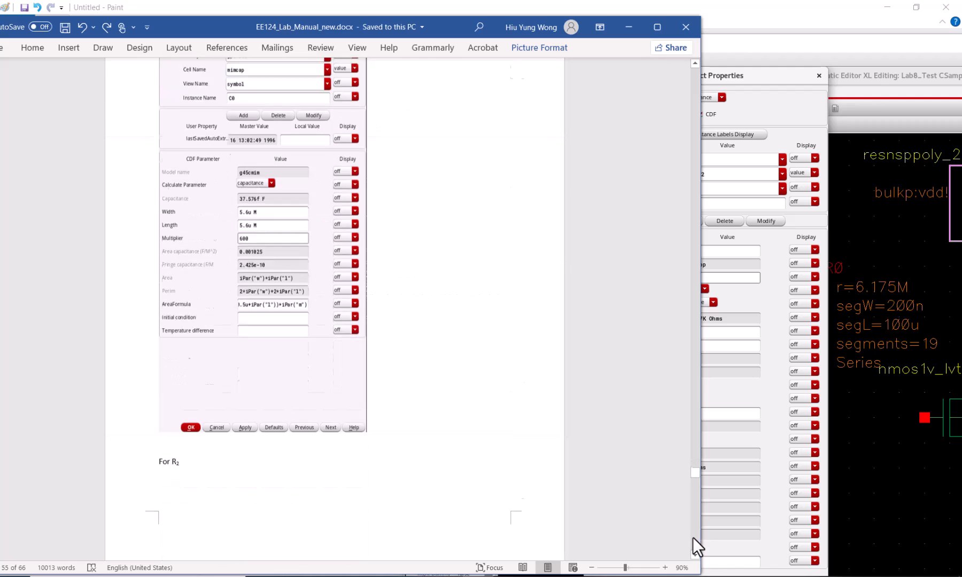
{"action": "left_click", "coordinate": [694, 537]}
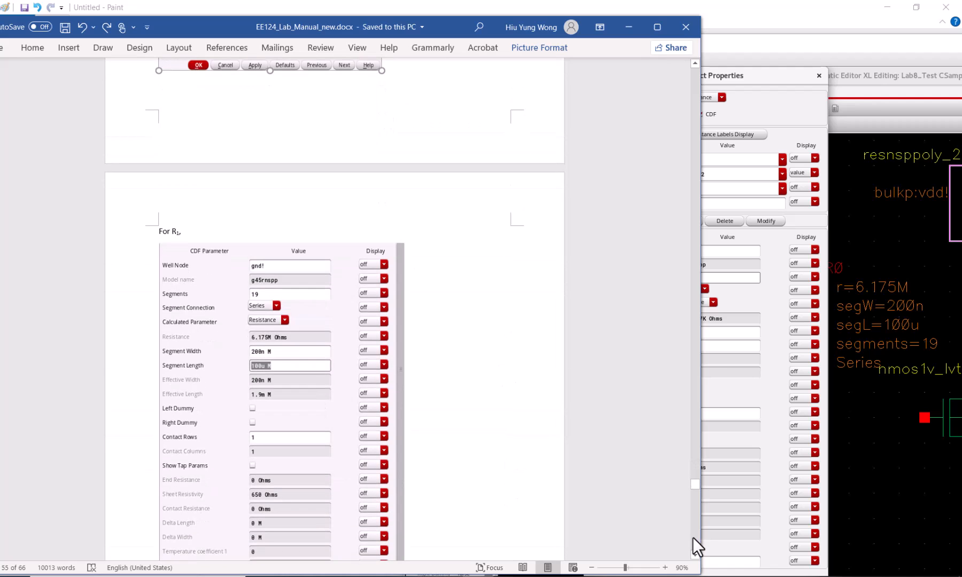
{"action": "left_click", "coordinate": [692, 333]}
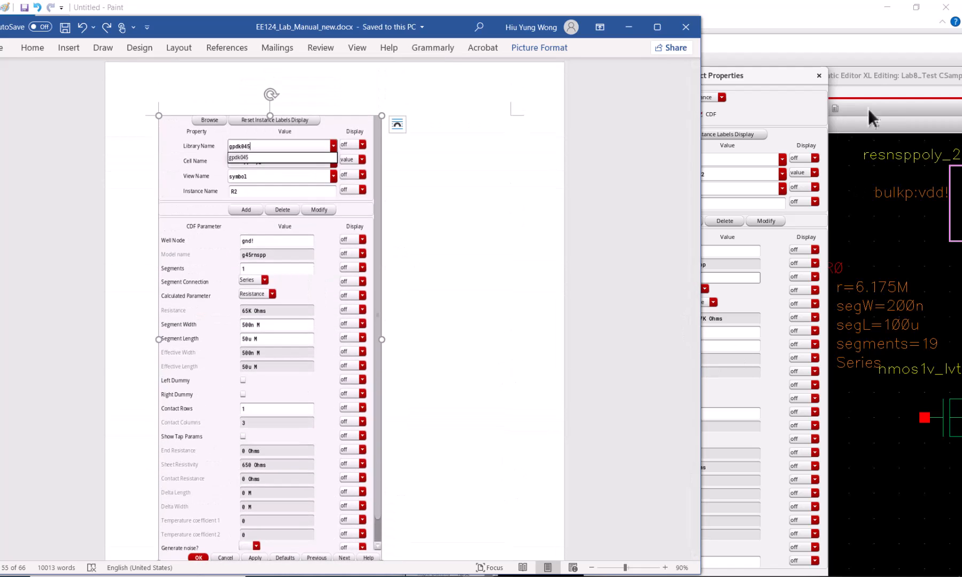
Back in the remote desktop, set the new resistor's well node to gnd! and its segment width to 500n.
{"action": "left_click", "coordinate": [926, 41]}
{"action": "left_click", "coordinate": [703, 251]}
{"action": "type", "text": "gnd!"}
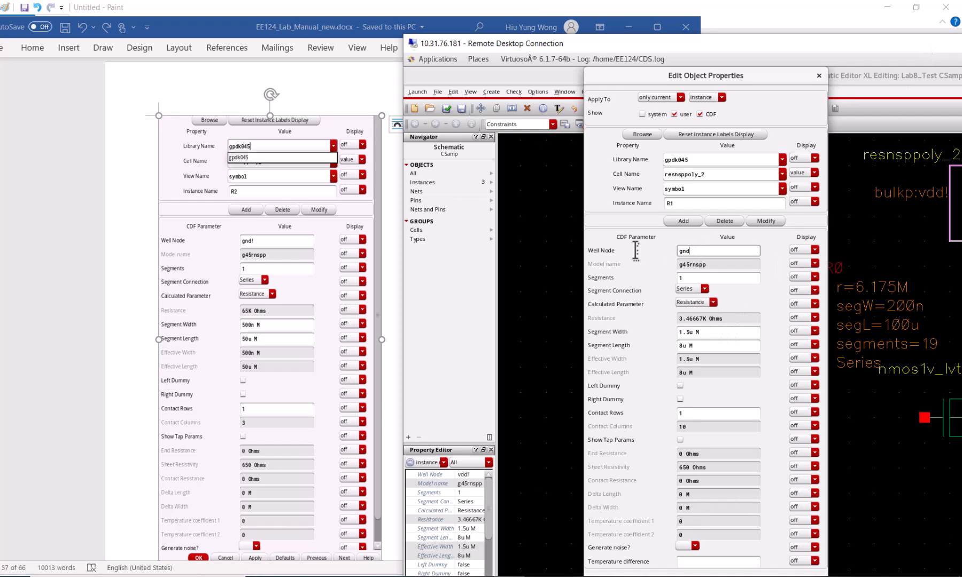
{"action": "left_click", "coordinate": [716, 334]}
{"action": "type", "text": "500n"}
{"action": "key", "text": "Tab"}
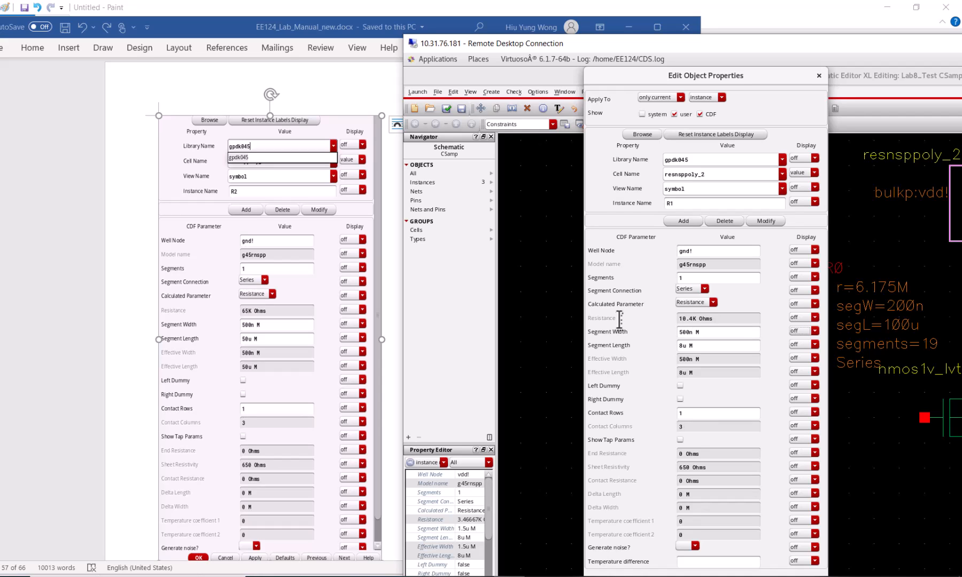
Set the new resistor's segment length to 50u, apply the properties and save the schematic.
{"action": "left_click", "coordinate": [699, 345]}
{"action": "type", "text": "0u"}
{"action": "key", "text": "Tab"}
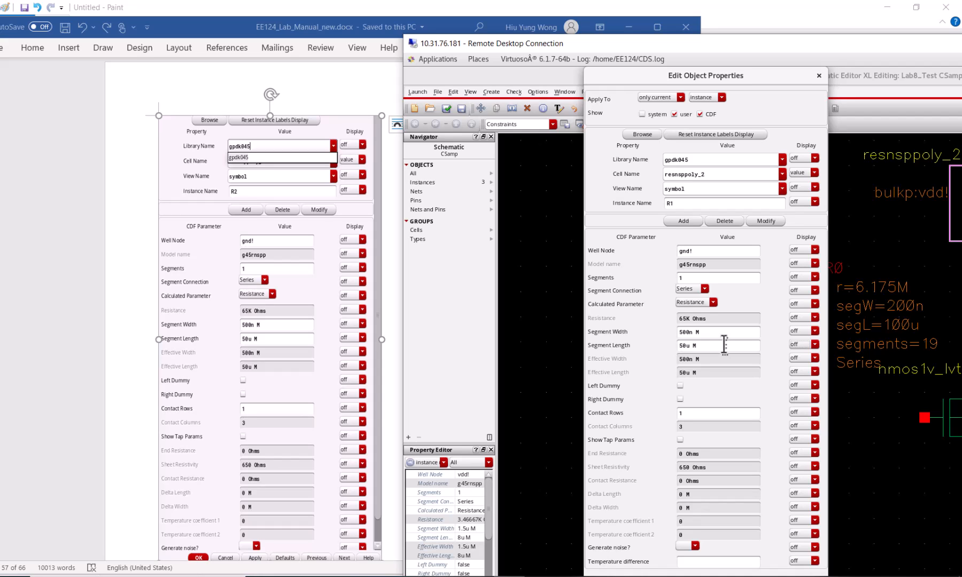
{"action": "left_click", "coordinate": [917, 46]}
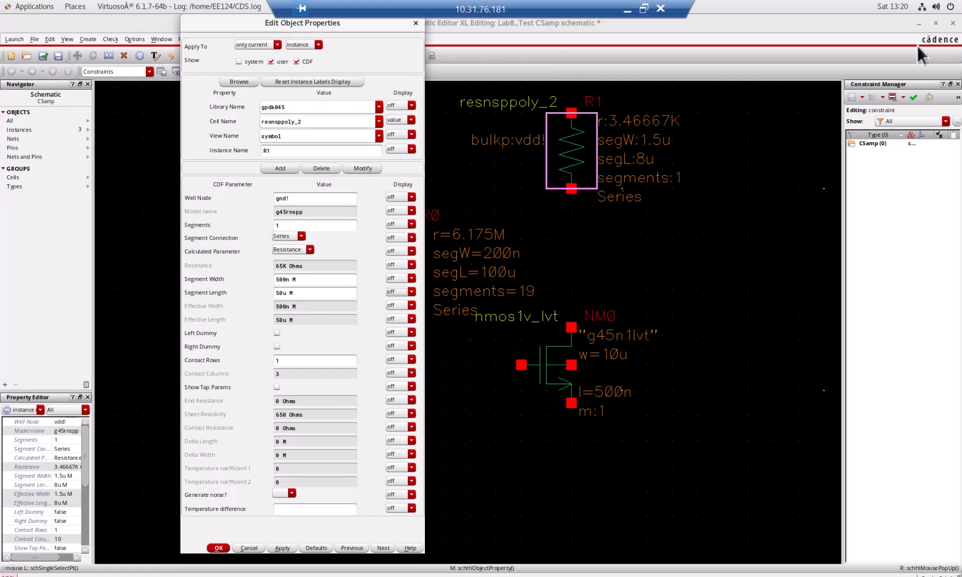
{"action": "left_click", "coordinate": [220, 549]}
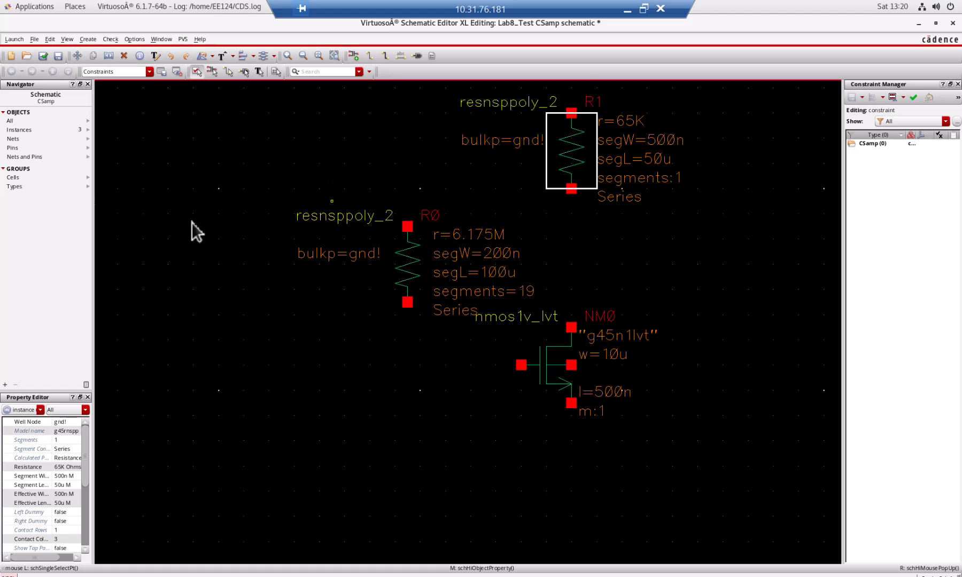
{"action": "left_click", "coordinate": [60, 57]}
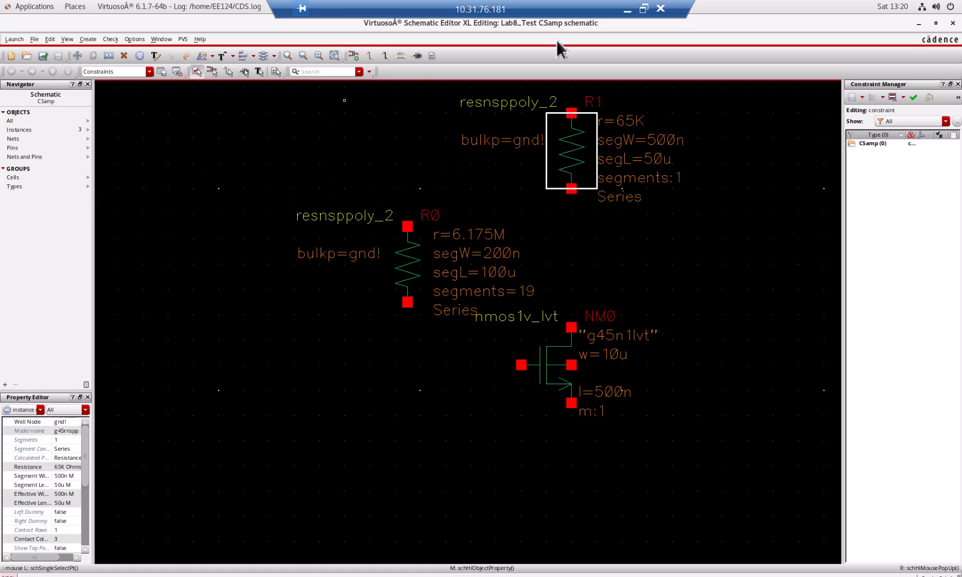
Return to the lab manual's amplifier circuit diagram to examine the input capacitor.
{"action": "left_click", "coordinate": [644, 9]}
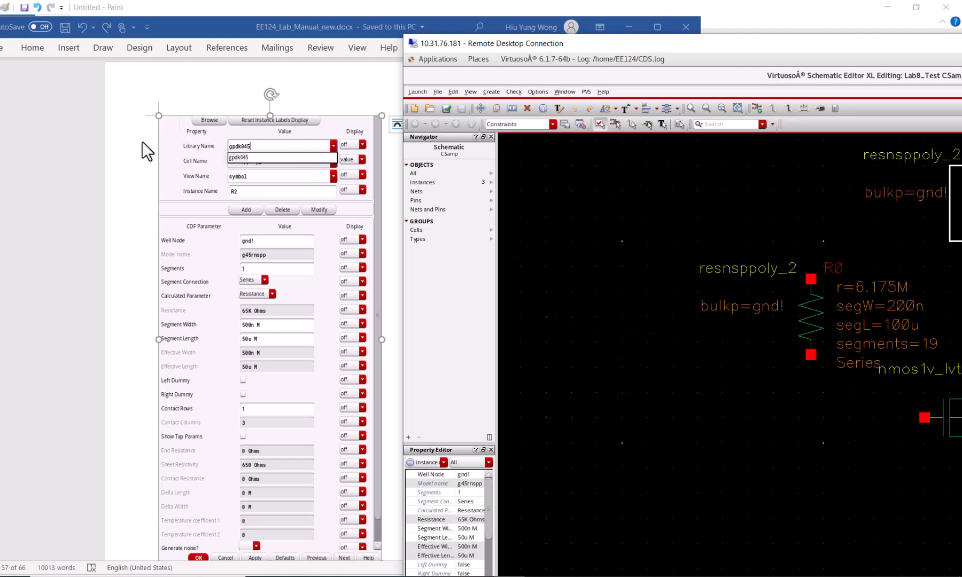
{"action": "left_click", "coordinate": [91, 182]}
{"action": "scroll", "coordinate": [88, 187], "scroll_direction": "up", "scroll_amount": 3}
{"action": "scroll", "coordinate": [86, 188], "scroll_direction": "up", "scroll_amount": 10}
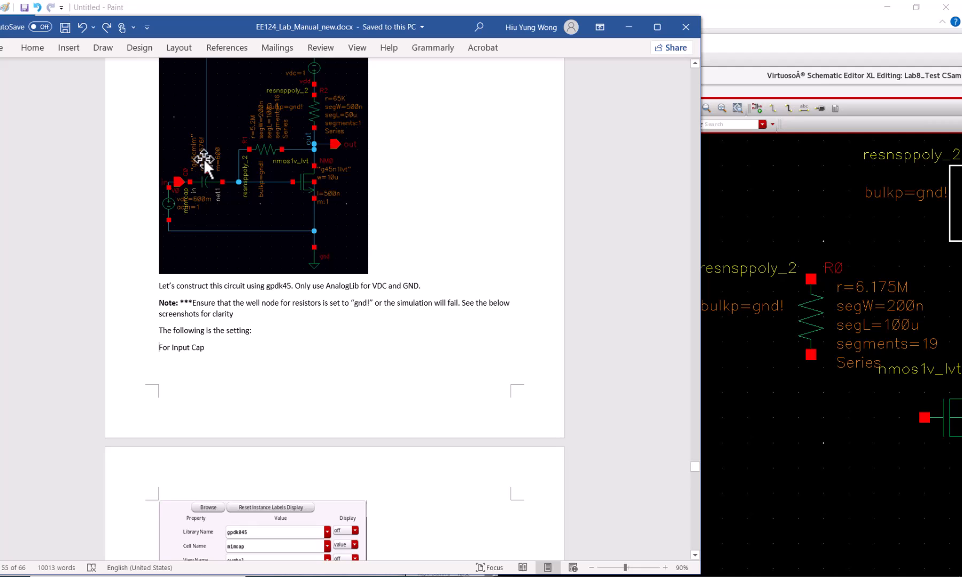
Switch to the remote desktop and start adding a new instance to the CSamp schematic.
{"action": "left_click", "coordinate": [935, 52]}
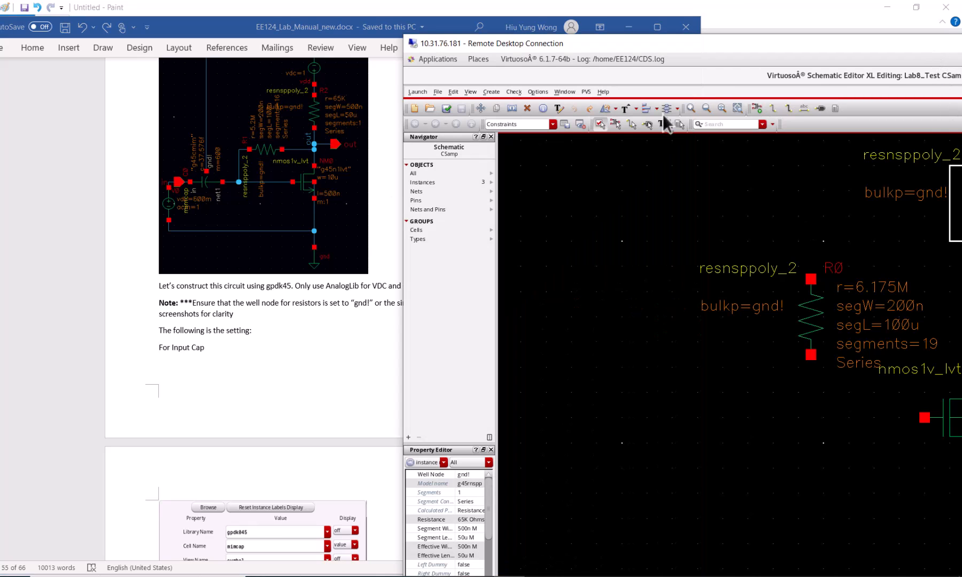
{"action": "left_click", "coordinate": [757, 109]}
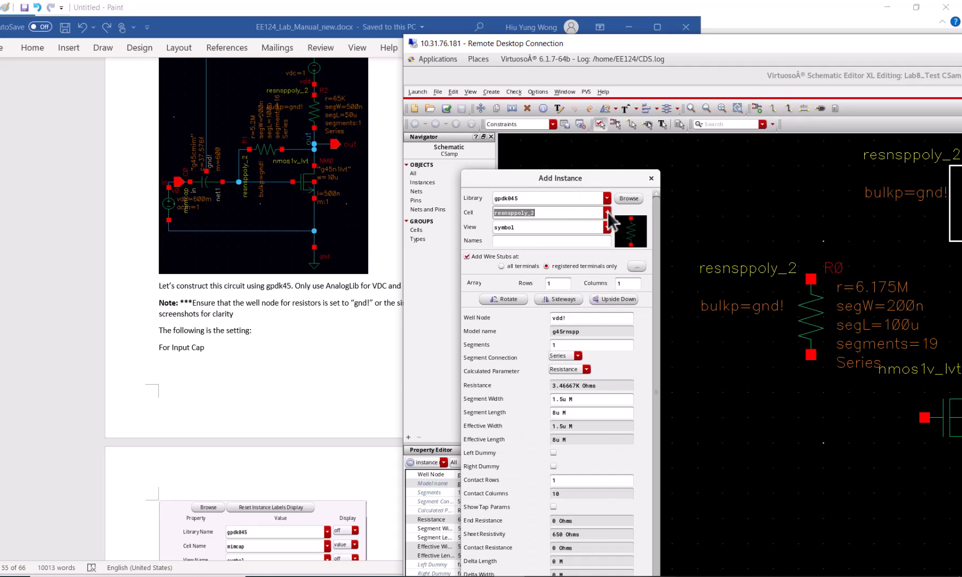
{"action": "left_click", "coordinate": [635, 200]}
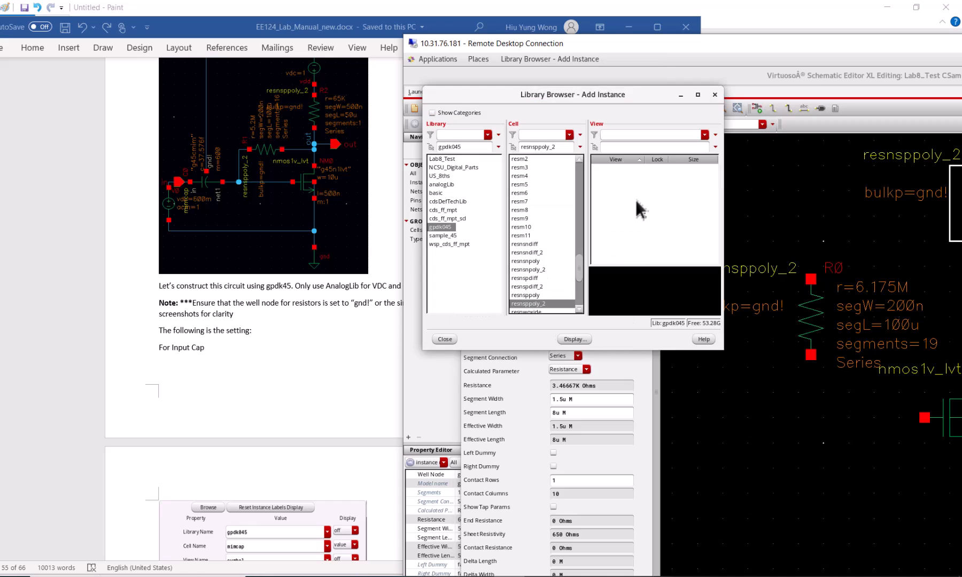
{"action": "left_click", "coordinate": [715, 95]}
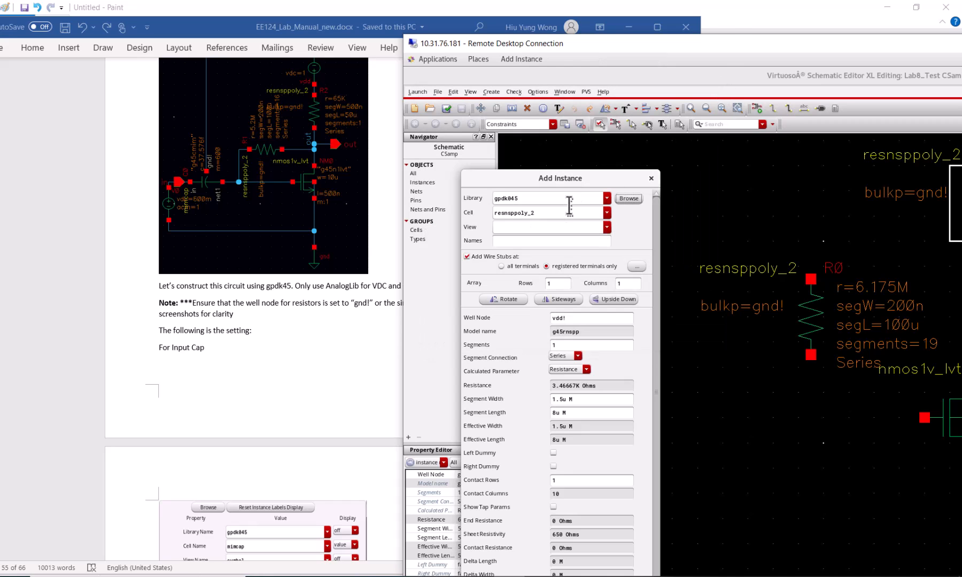
{"action": "left_click", "coordinate": [607, 213]}
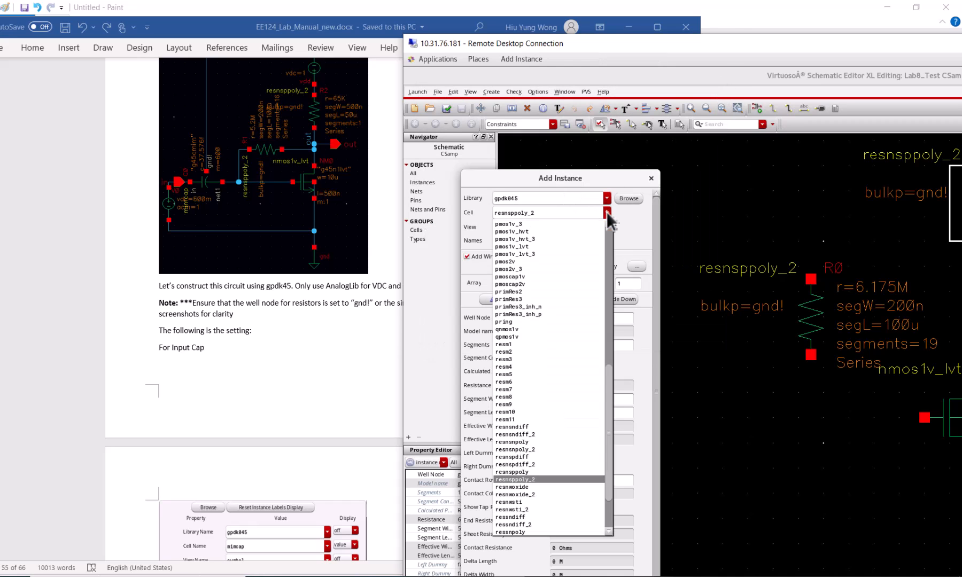
{"action": "left_click", "coordinate": [606, 241]}
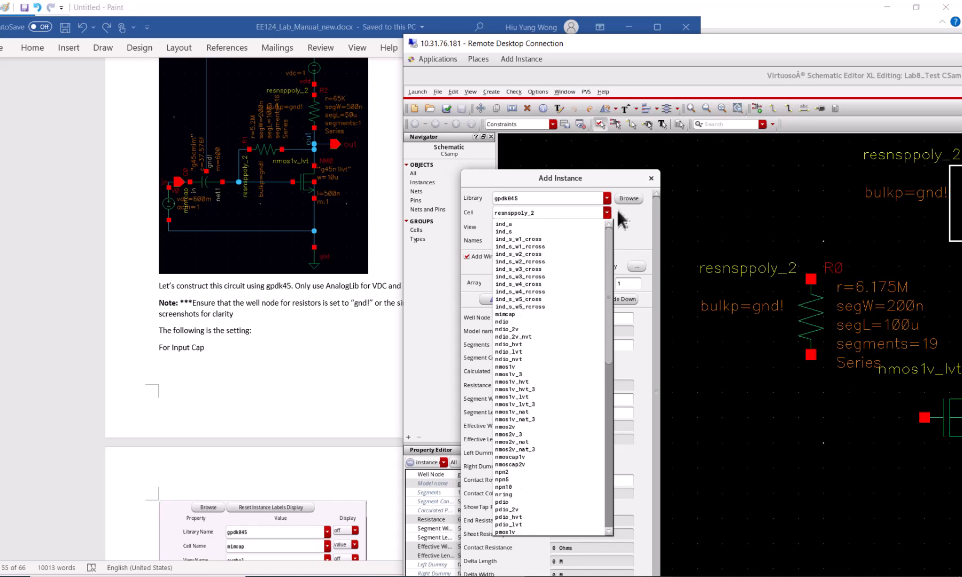
{"action": "left_click_drag", "start_coordinate": [608, 243], "coordinate": [608, 293]}
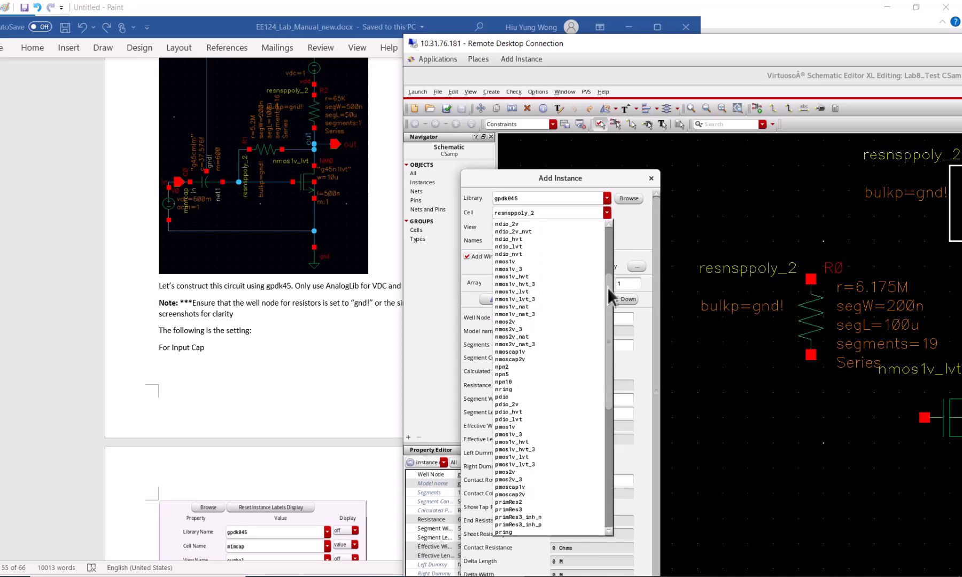
{"action": "left_click", "coordinate": [546, 212]}
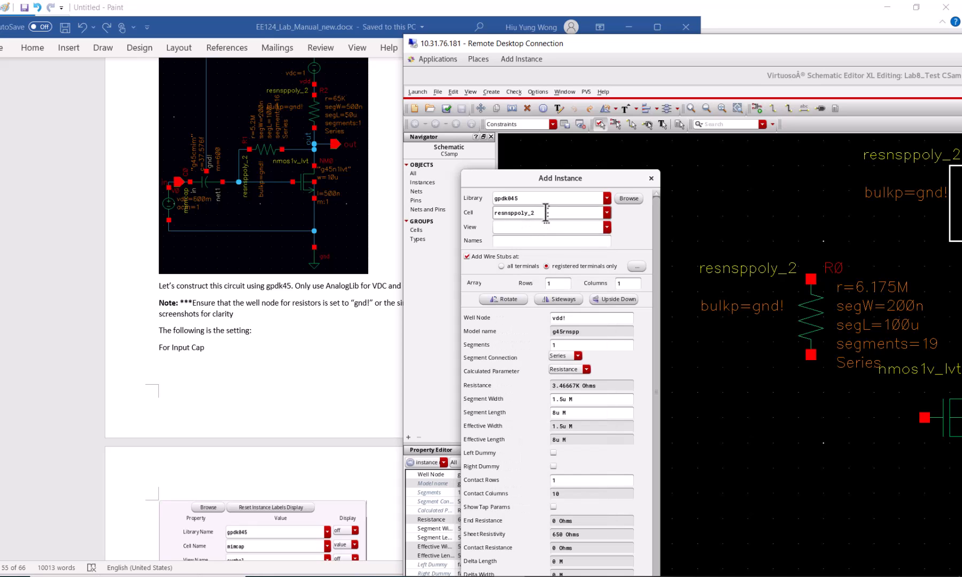
{"action": "key", "text": "ctrl+a"}
{"action": "key", "text": "BackSpace"}
{"action": "left_click", "coordinate": [609, 211]}
{"action": "left_click", "coordinate": [608, 211]}
{"action": "left_click", "coordinate": [606, 213]}
{"action": "left_click", "coordinate": [606, 212]}
{"action": "left_click", "coordinate": [606, 213]}
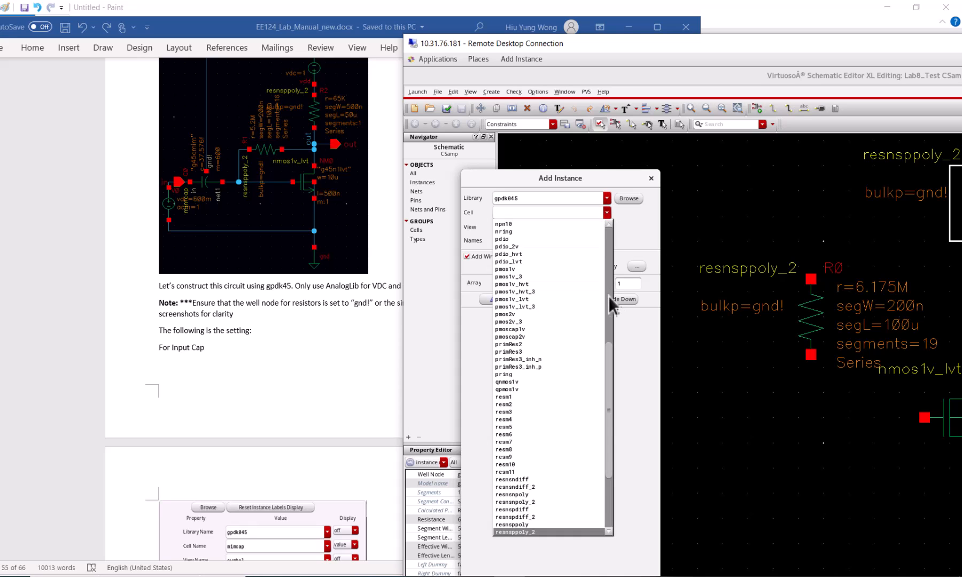
{"action": "left_click", "coordinate": [608, 296]}
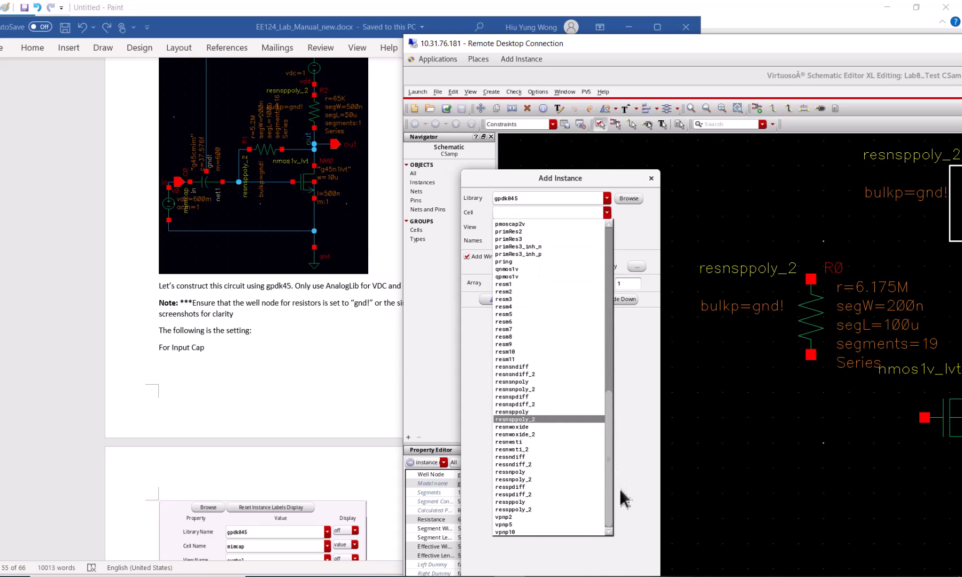
{"action": "left_click", "coordinate": [608, 364]}
{"action": "left_click_drag", "start_coordinate": [608, 364], "coordinate": [603, 438]}
{"action": "left_click", "coordinate": [638, 236]}
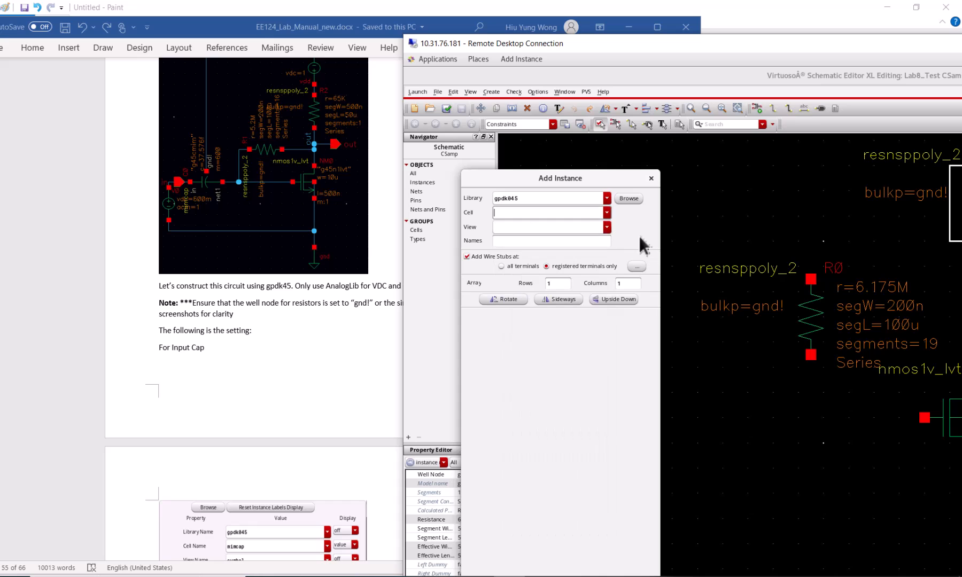
Pick the mimcap symbol from the gpdk045 library and place one to the left of resistor R0.
{"action": "left_click", "coordinate": [628, 198]}
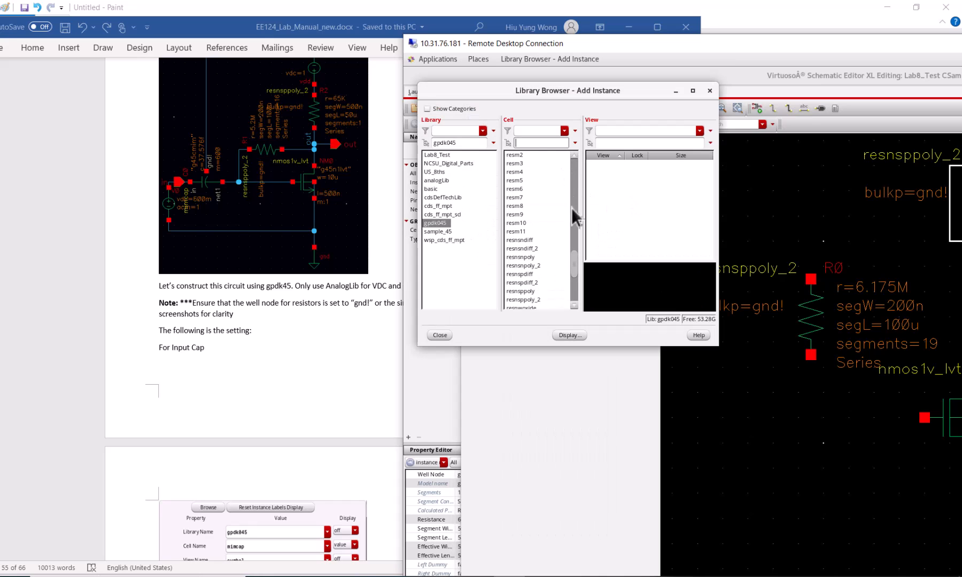
{"action": "left_click_drag", "start_coordinate": [571, 273], "coordinate": [570, 149]}
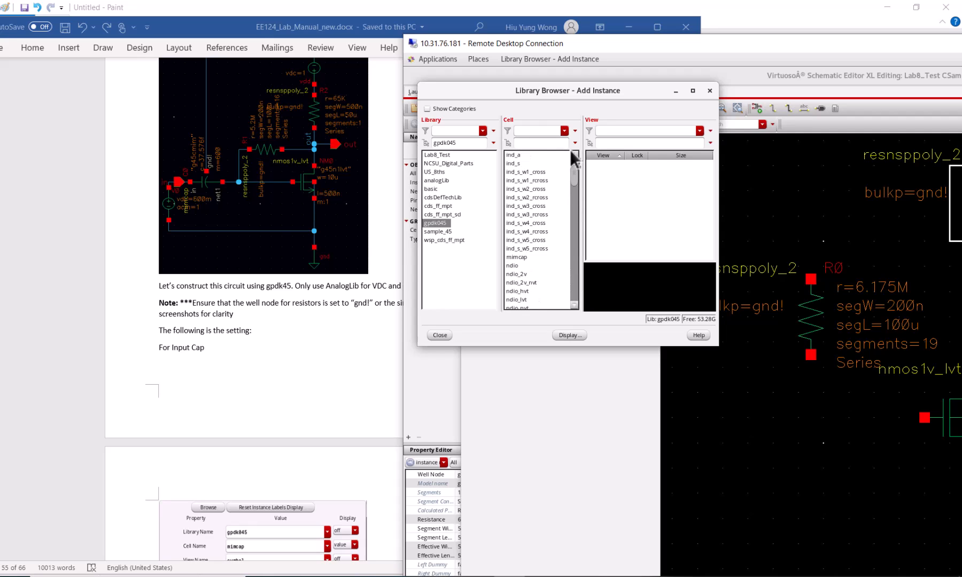
{"action": "left_click", "coordinate": [522, 257]}
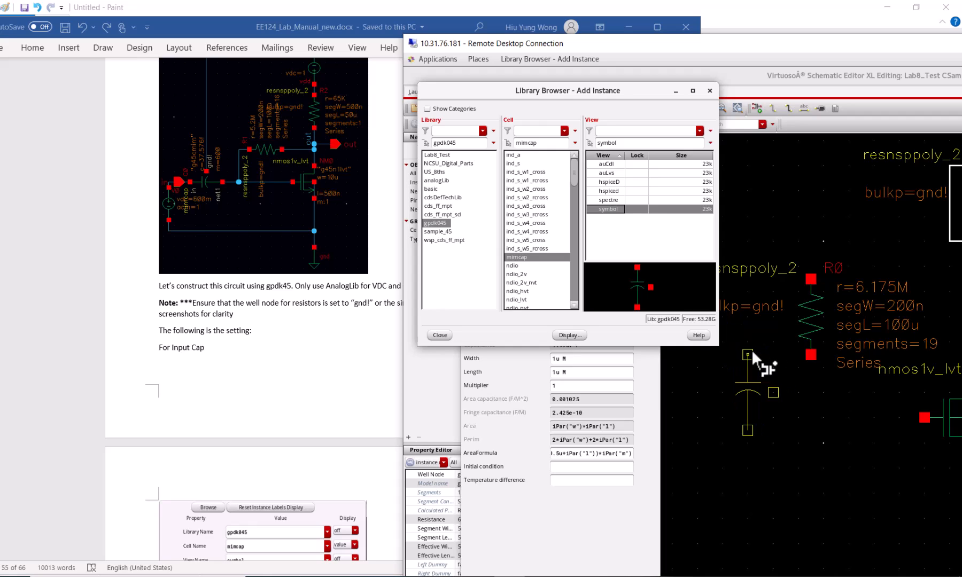
{"action": "left_click", "coordinate": [709, 91]}
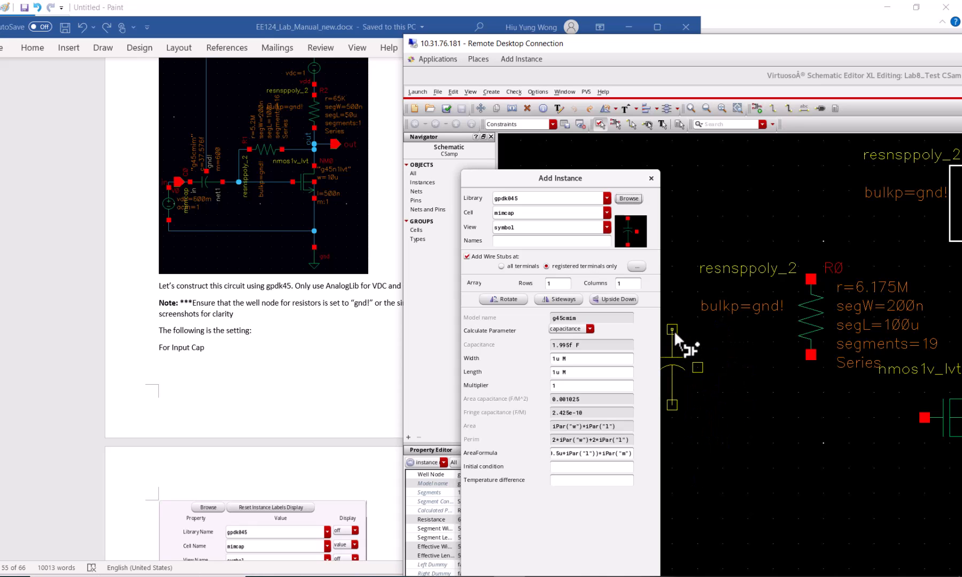
{"action": "left_click", "coordinate": [674, 330]}
{"action": "key", "text": "Escape"}
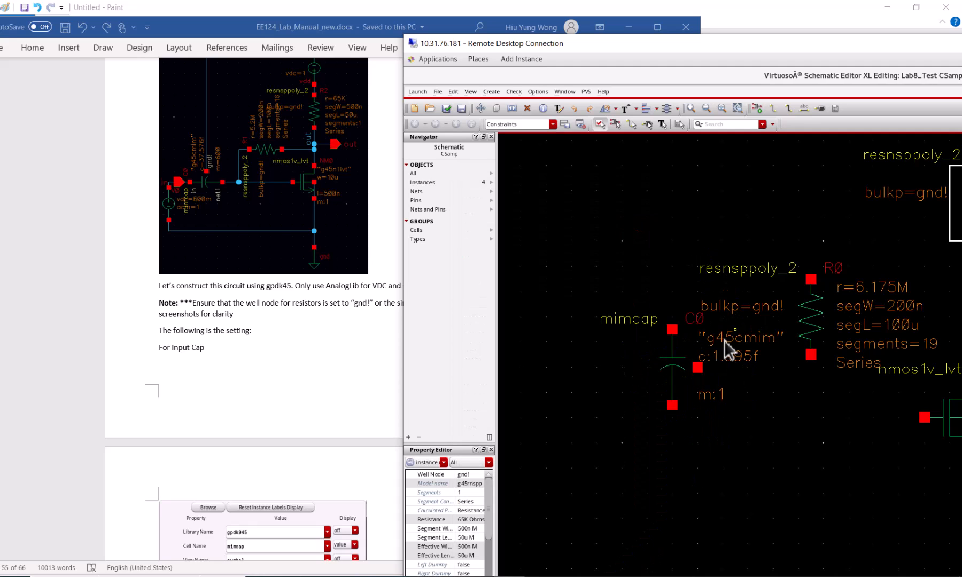
Rotate the mimcap capacitor to horizontal and shift it up and further left of resistor R0.
{"action": "left_click", "coordinate": [677, 350]}
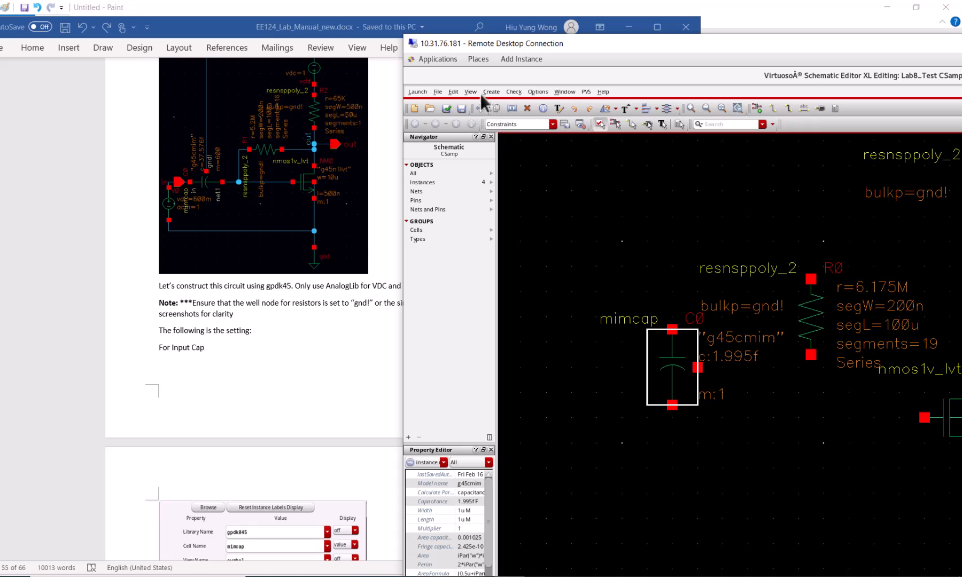
{"action": "left_click", "coordinate": [453, 92]}
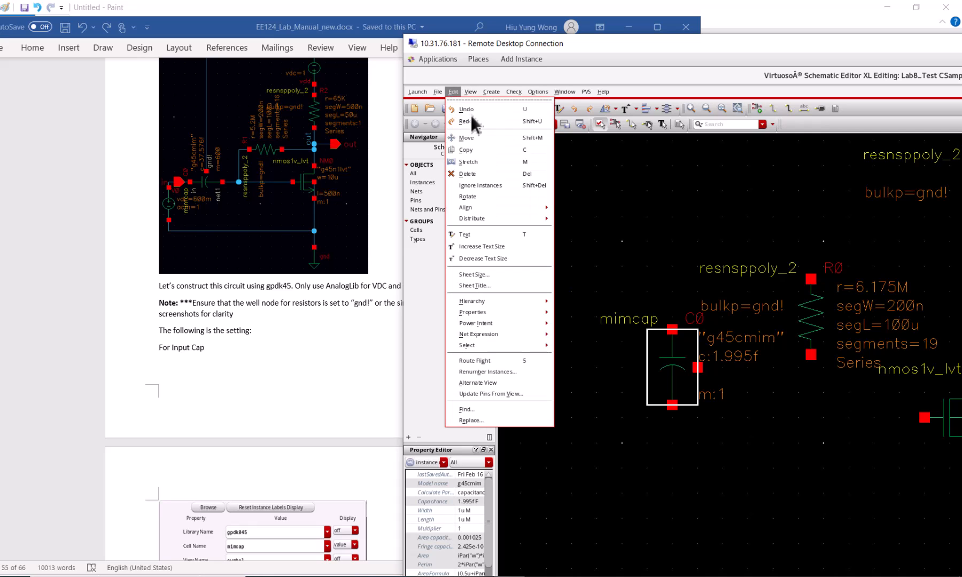
{"action": "left_click", "coordinate": [508, 198]}
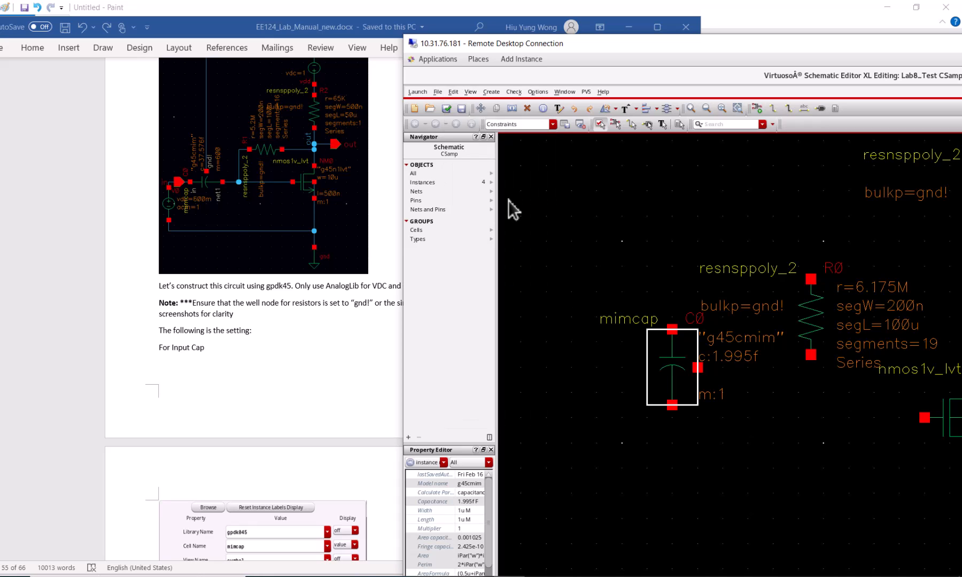
{"action": "left_click", "coordinate": [671, 363]}
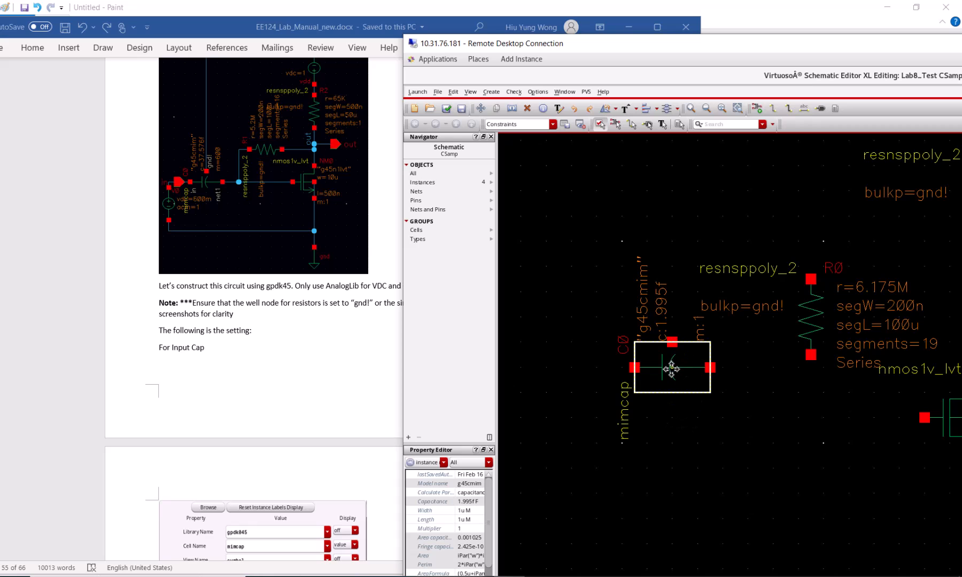
{"action": "left_click_drag", "start_coordinate": [670, 370], "coordinate": [613, 356]}
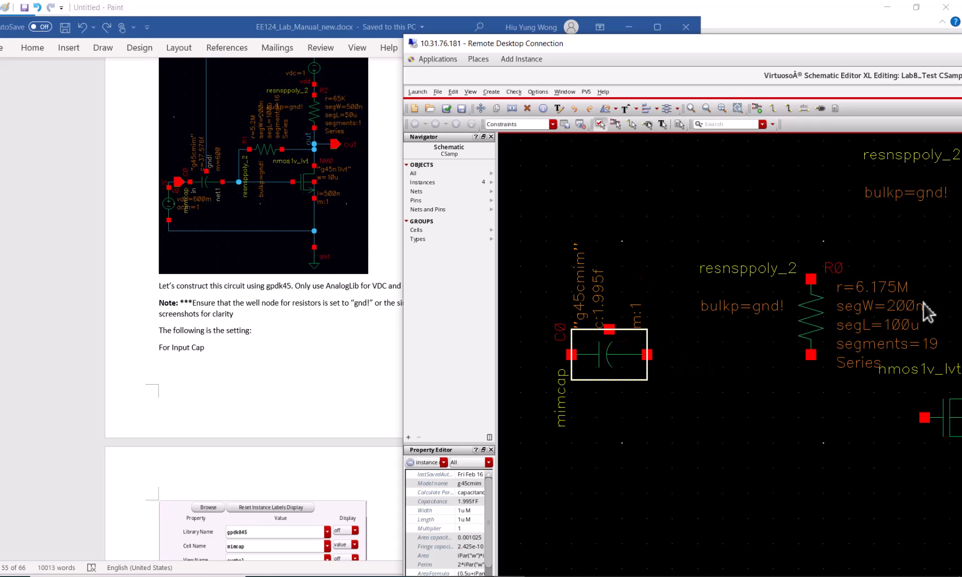
Rotate resistor R0 to horizontal and shift it slightly up and to the right.
{"action": "left_click", "coordinate": [817, 316]}
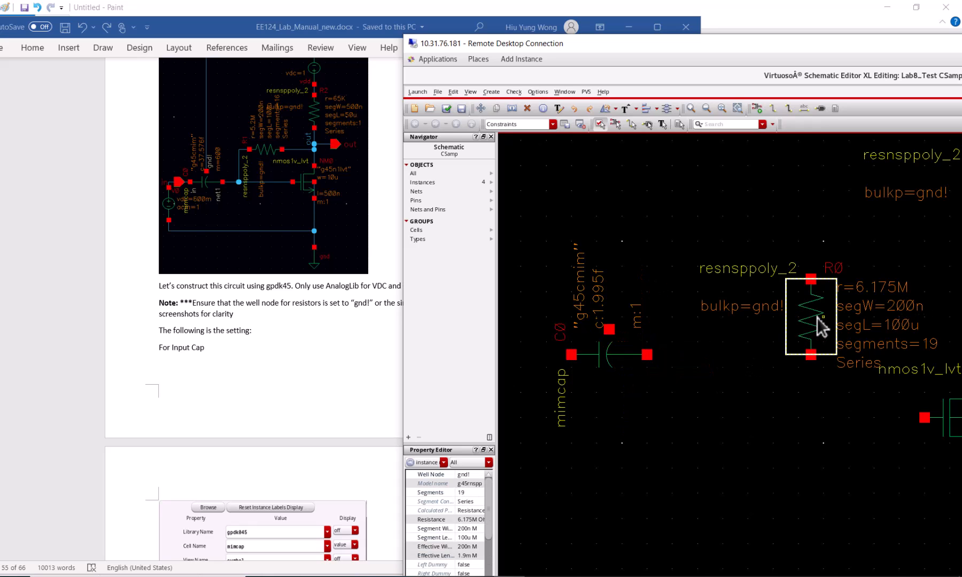
{"action": "left_click", "coordinate": [469, 92]}
{"action": "mouse_move", "coordinate": [452, 92]}
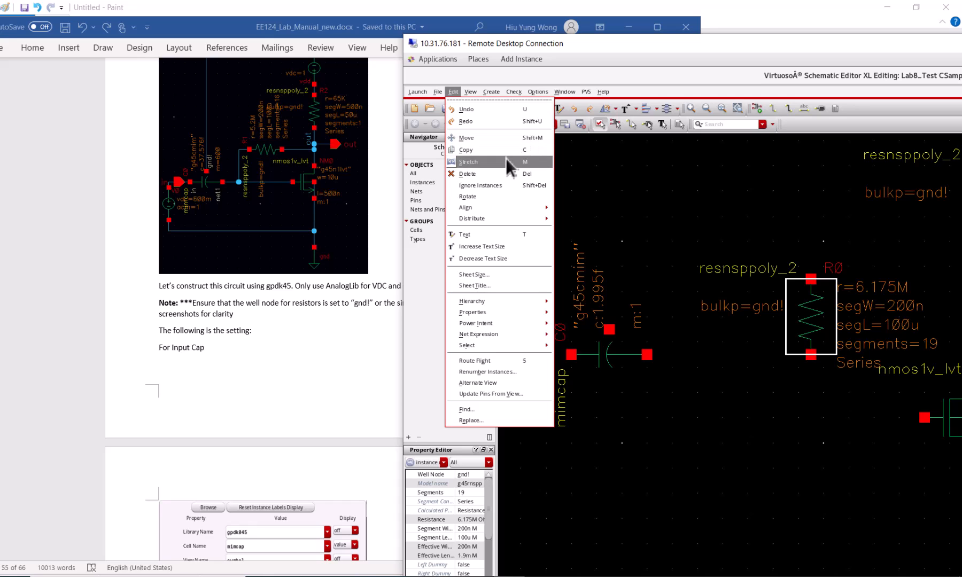
{"action": "left_click", "coordinate": [500, 200]}
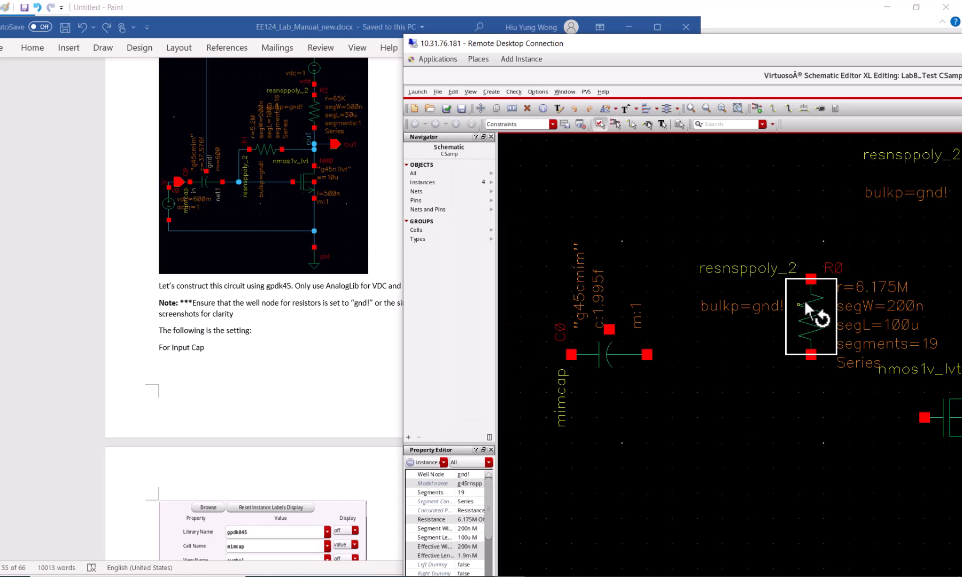
{"action": "left_click", "coordinate": [806, 306]}
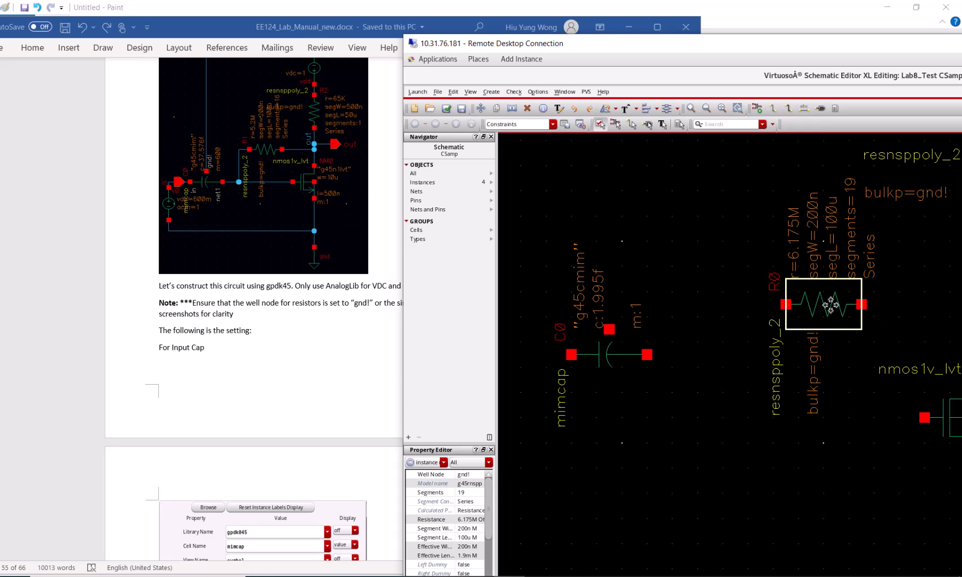
{"action": "left_click_drag", "start_coordinate": [830, 305], "coordinate": [862, 272]}
Move the capacitor level with the transistor's gate terminal and open its properties.
{"action": "left_click", "coordinate": [604, 345]}
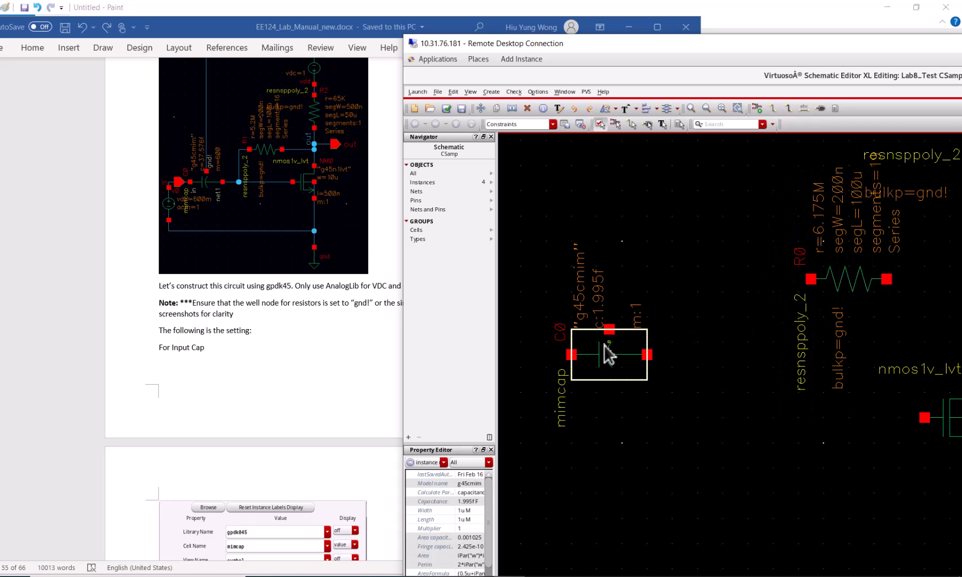
{"action": "left_click_drag", "start_coordinate": [604, 345], "coordinate": [660, 405]}
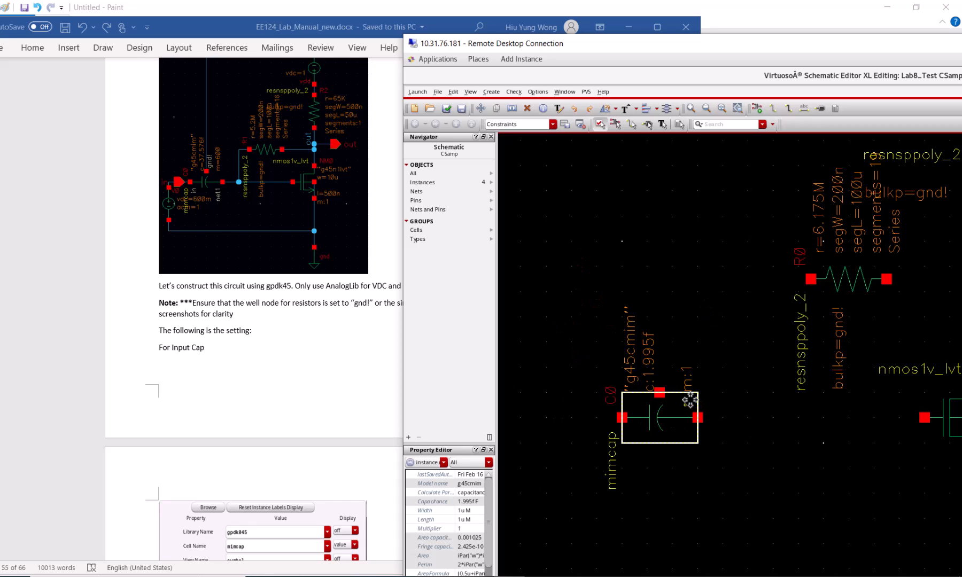
{"action": "key", "text": "q"}
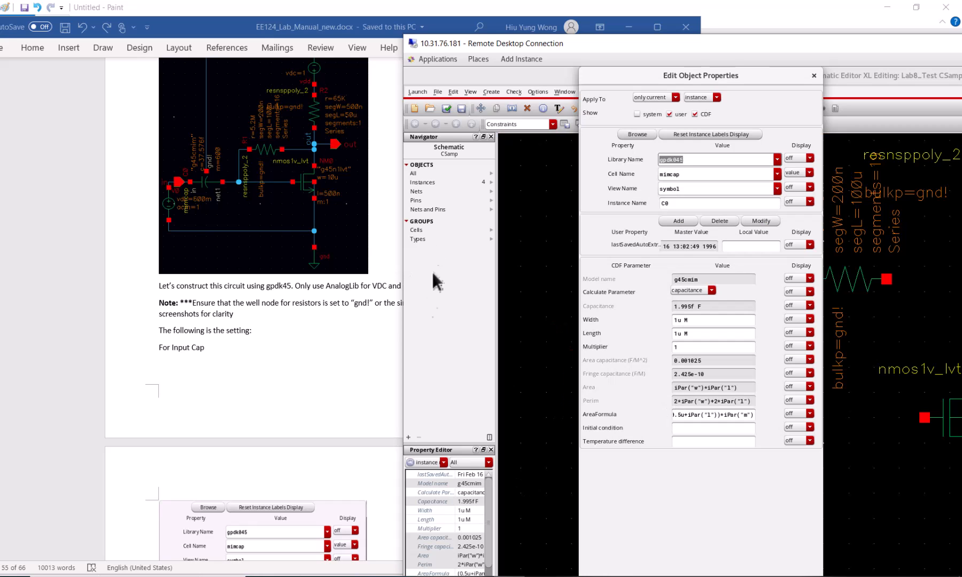
Bring up the input capacitor's property settings in the lab manual to examine its width, length and multiplier.
{"action": "left_click", "coordinate": [336, 396]}
{"action": "scroll", "coordinate": [337, 396], "scroll_direction": "down", "scroll_amount": 10}
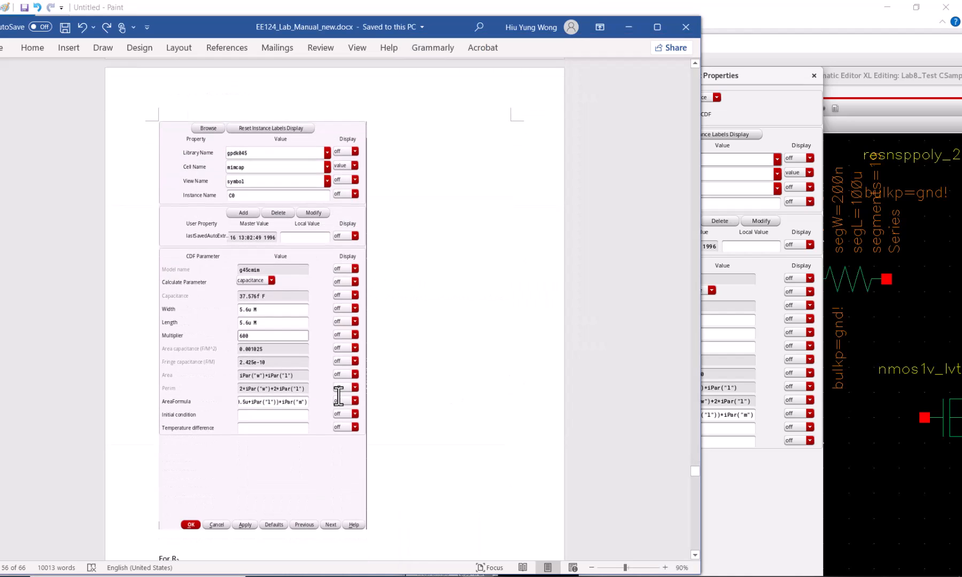
{"action": "scroll", "coordinate": [338, 396], "scroll_direction": "up", "scroll_amount": 3}
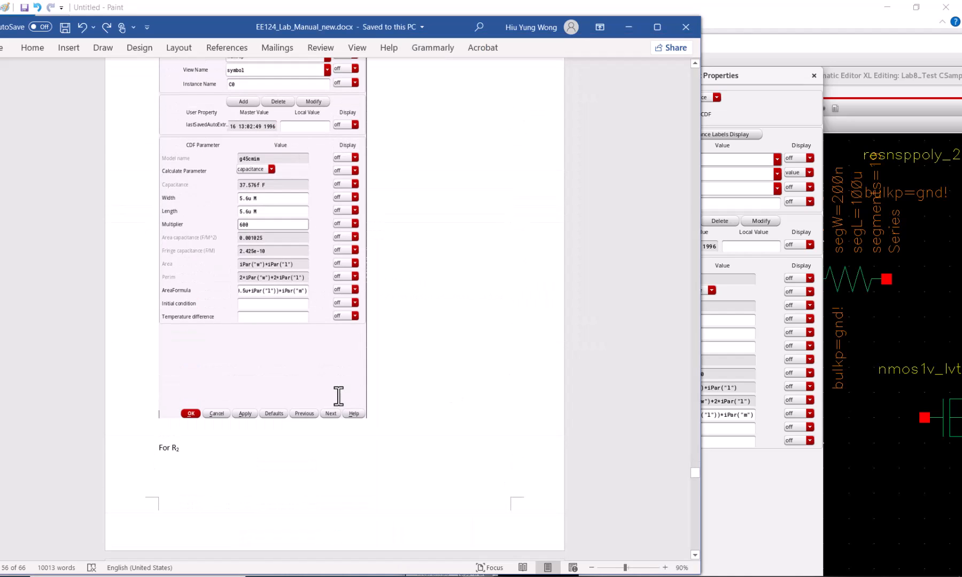
{"action": "left_click", "coordinate": [692, 62]}
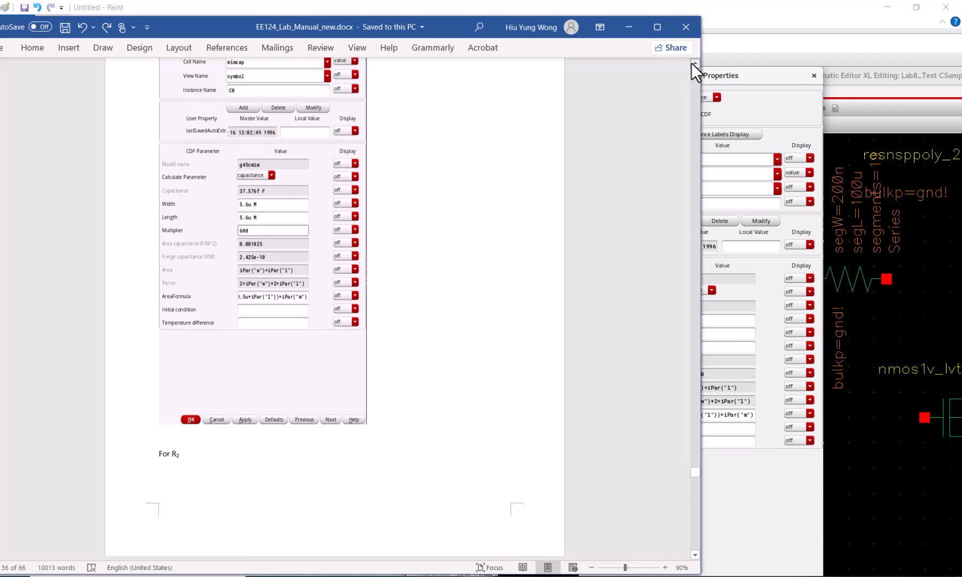
{"action": "left_click", "coordinate": [692, 63]}
Back in the remote desktop, set the capacitor's width to 5.6u, its length to 5.6u and its multiplier to 600.
{"action": "left_click", "coordinate": [753, 72]}
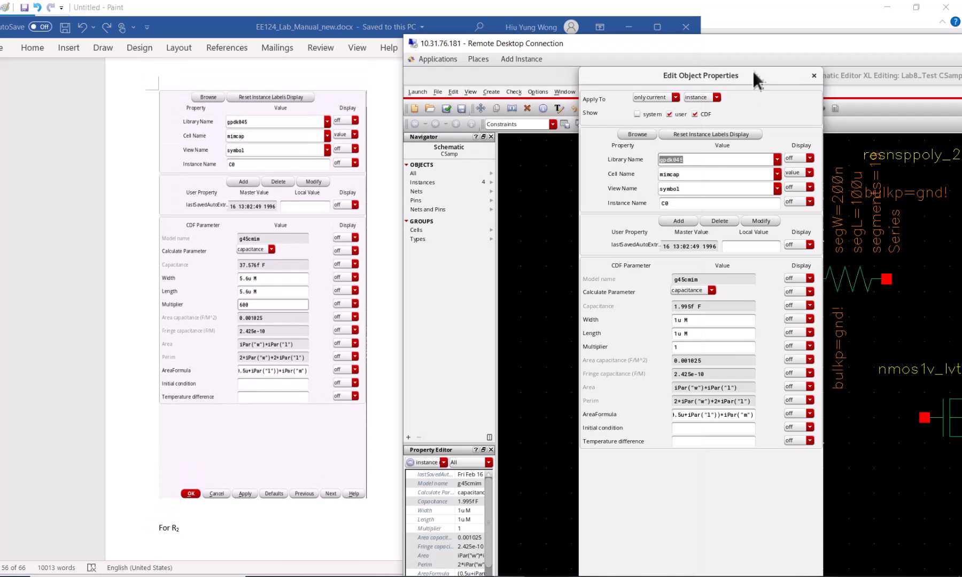
{"action": "left_click", "coordinate": [708, 319]}
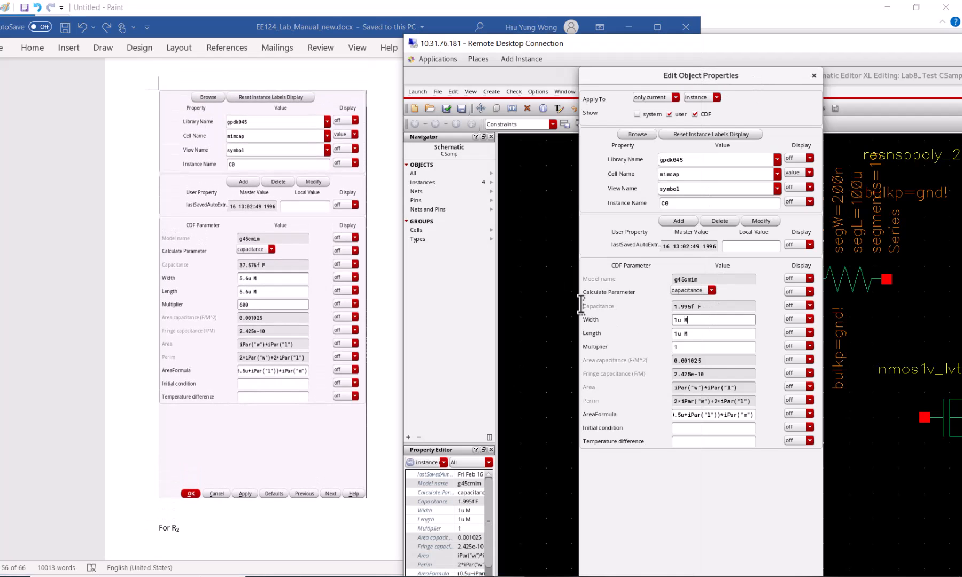
{"action": "type", "text": "5.6u"}
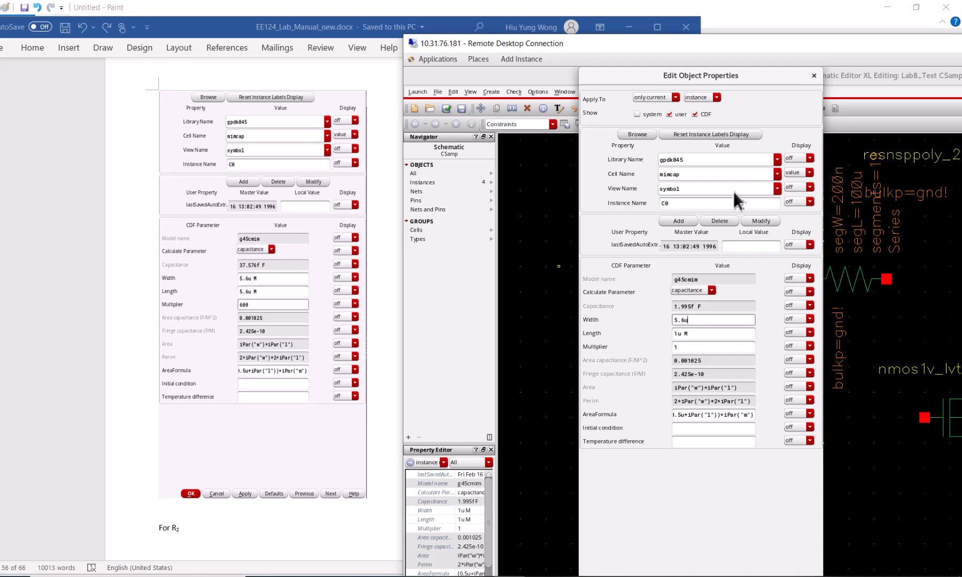
{"action": "key", "text": "Tab"}
{"action": "key", "text": "Tab"}
{"action": "type", "text": "5.6u"}
{"action": "key", "text": "Tab"}
{"action": "key", "text": "Tab"}
{"action": "type", "text": "600"}
{"action": "key", "text": "Tab"}
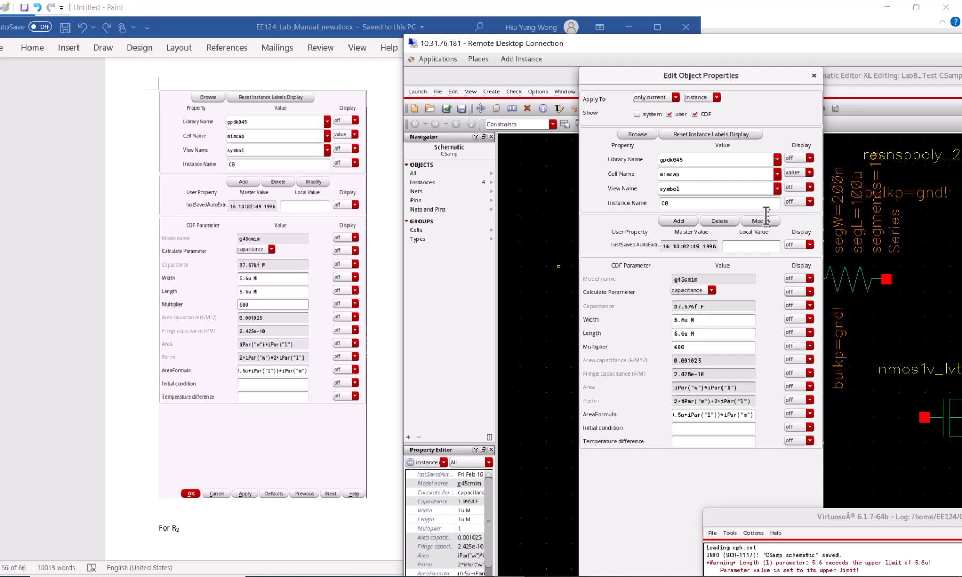
Apply the input capacitor's edited properties in the full-size remote desktop and clear the selection.
{"action": "left_click", "coordinate": [908, 47]}
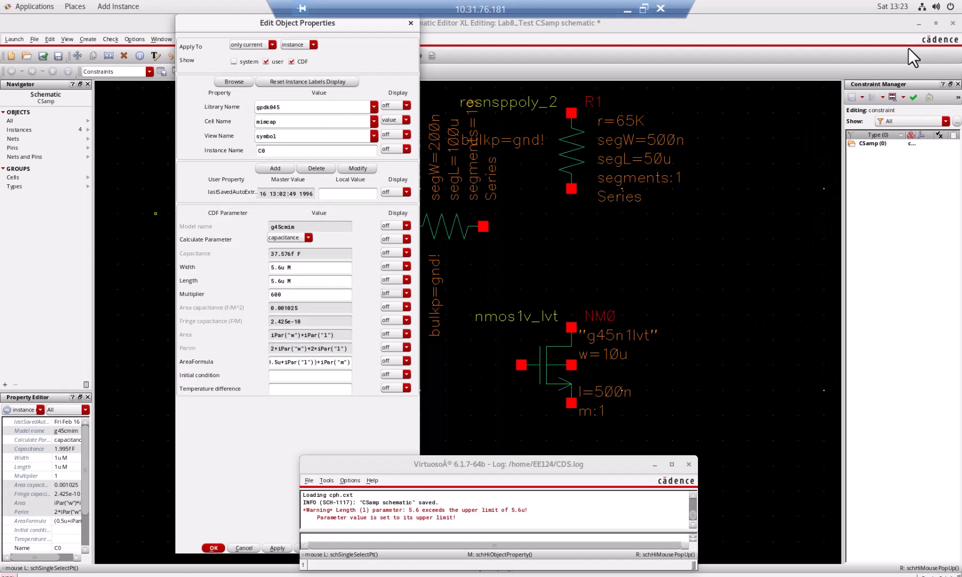
{"action": "left_click", "coordinate": [213, 548]}
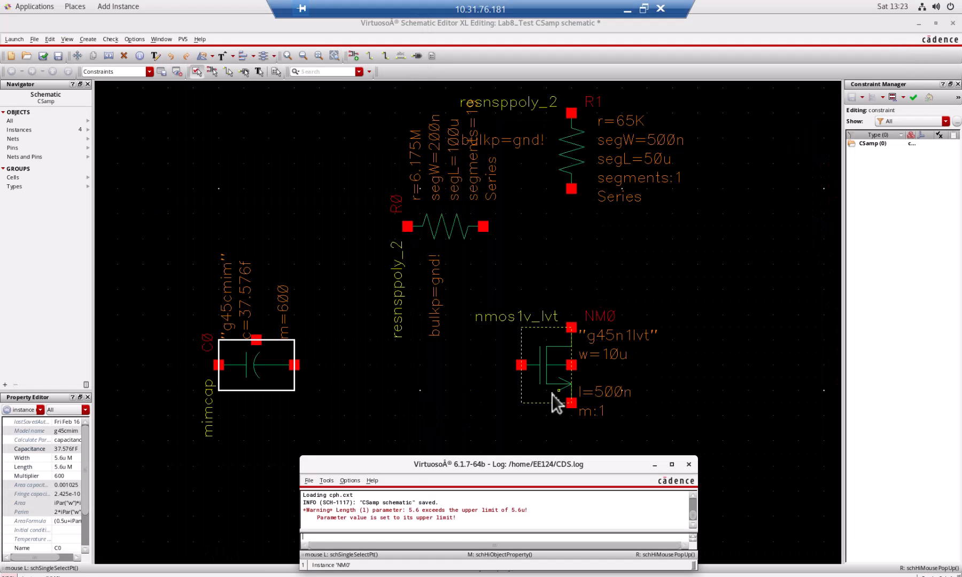
{"action": "left_click", "coordinate": [433, 411]}
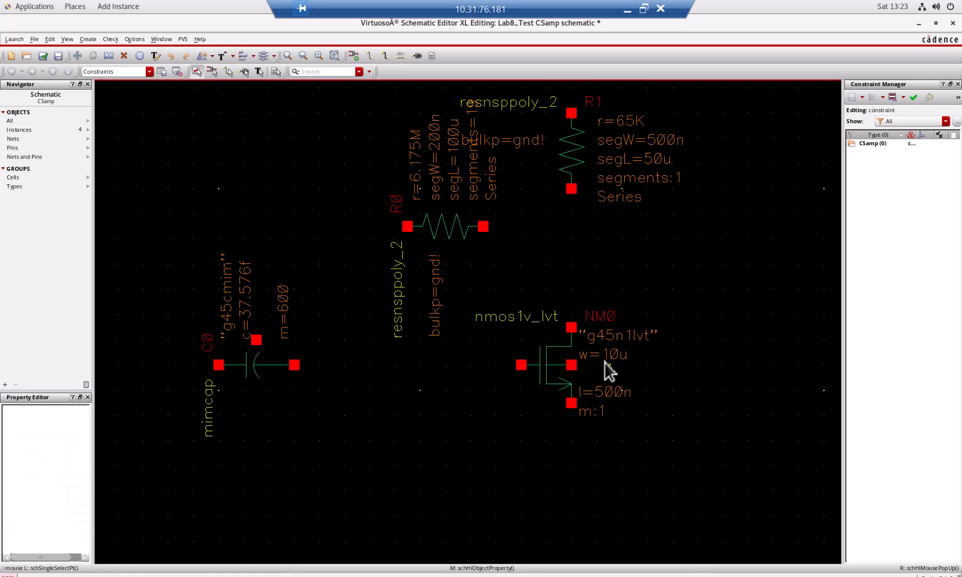
{"action": "key", "text": "f"}
{"action": "key", "text": "shift"}
{"action": "key", "text": "shift+f"}
{"action": "left_click", "coordinate": [304, 56]}
{"action": "left_click", "coordinate": [304, 55]}
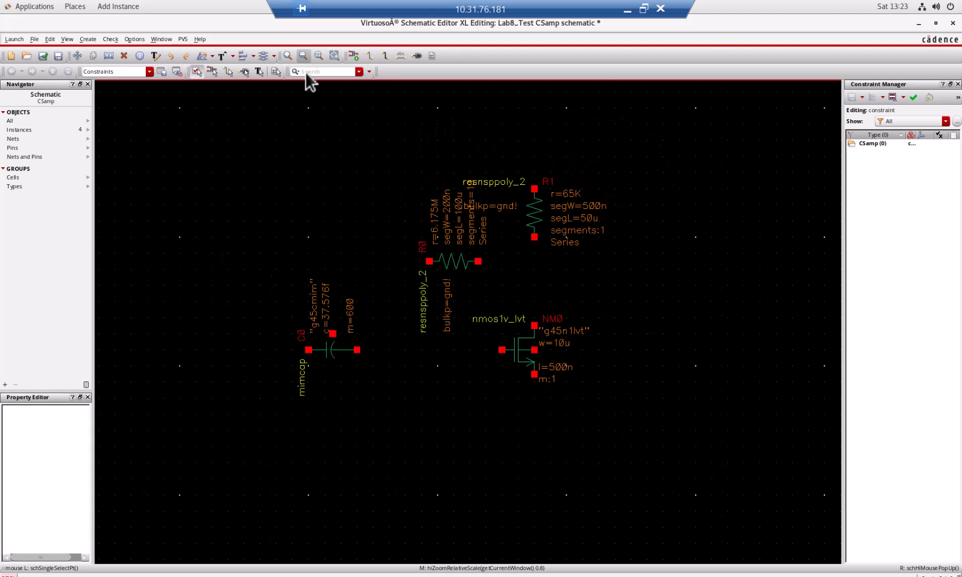
Switch to the lab manual and examine the complete self-biased CS amplifier schematic for its wiring.
{"action": "left_click", "coordinate": [645, 9]}
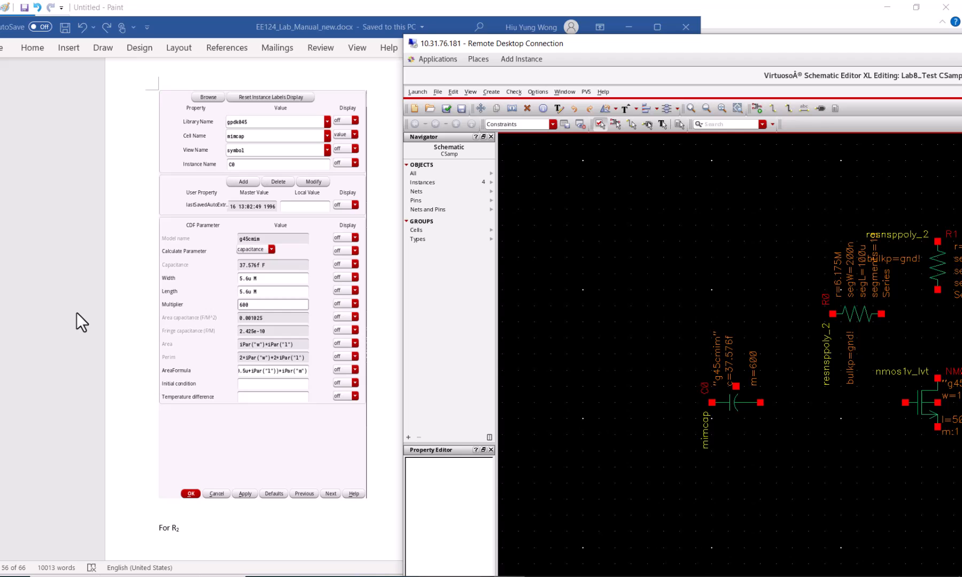
{"action": "left_click", "coordinate": [96, 190]}
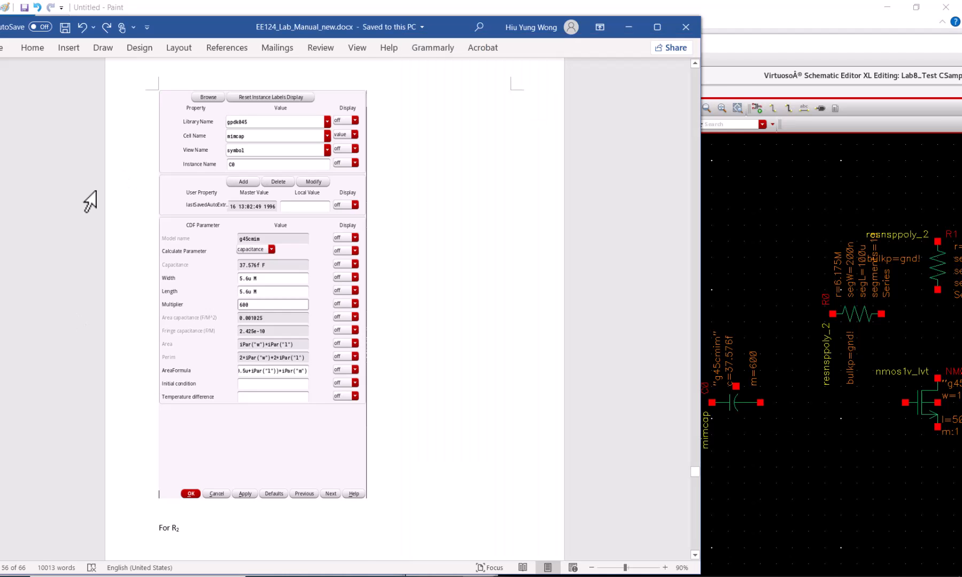
{"action": "scroll", "coordinate": [89, 202], "scroll_direction": "up", "scroll_amount": 15}
{"action": "scroll", "coordinate": [89, 201], "scroll_direction": "up", "scroll_amount": 1}
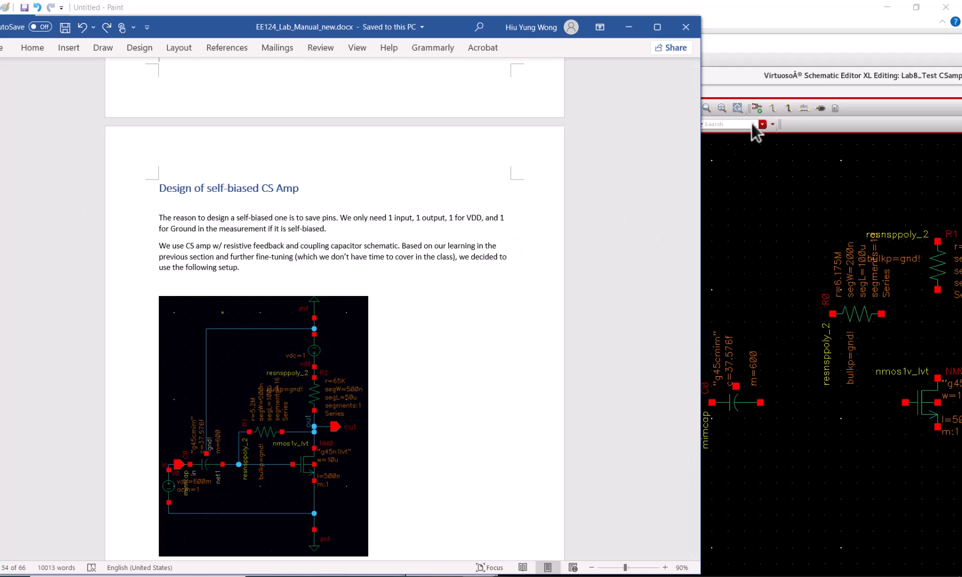
Back in the remote desktop, wire R1's lower terminal to the transistor's drain and join R0's right terminal to that wire.
{"action": "double_click", "coordinate": [930, 45]}
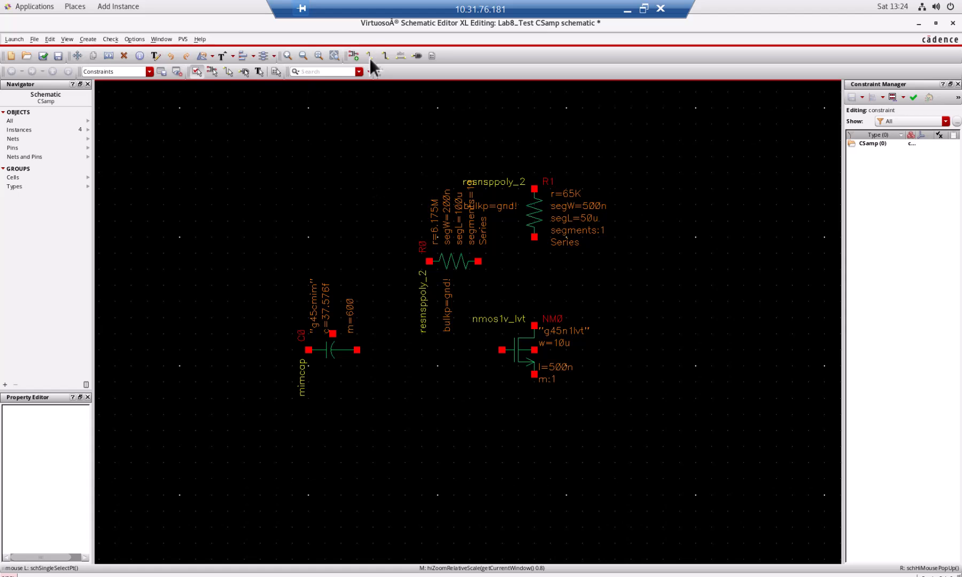
{"action": "left_click", "coordinate": [370, 58]}
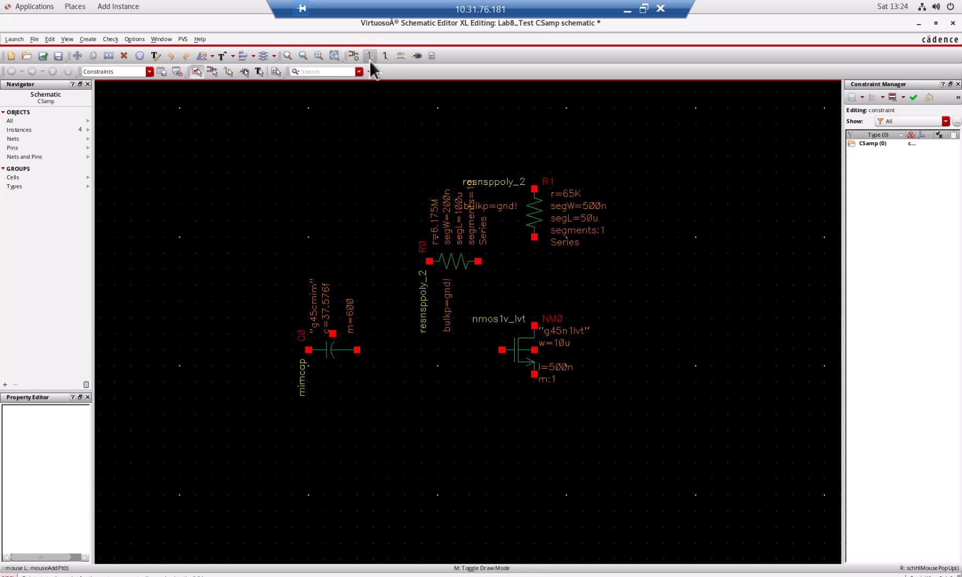
{"action": "left_click", "coordinate": [534, 237]}
{"action": "left_click", "coordinate": [534, 325]}
{"action": "left_click", "coordinate": [478, 261]}
{"action": "left_click", "coordinate": [534, 261]}
Wire R0's left terminal to the capacitor's right terminal and connect that node to the transistor's gate.
{"action": "left_click", "coordinate": [429, 261]}
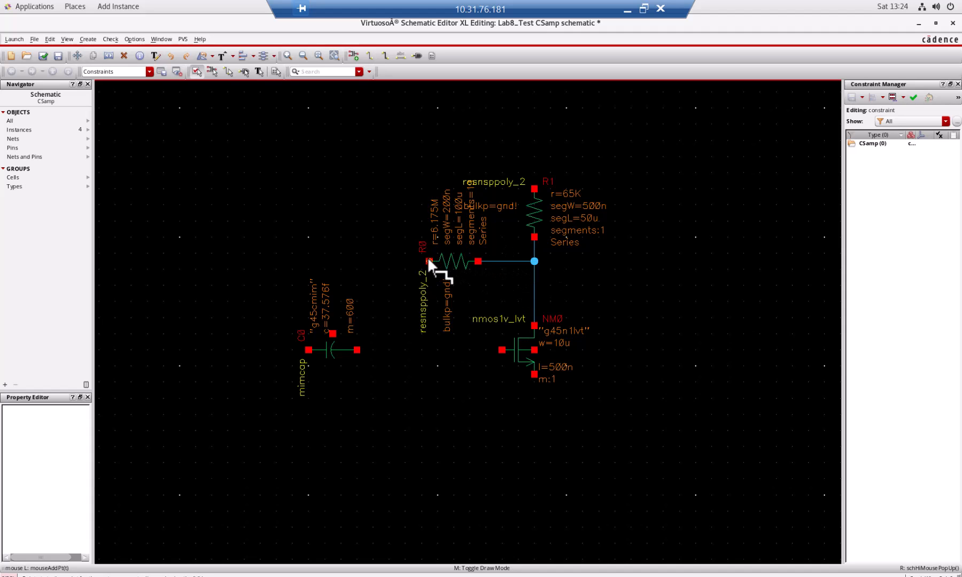
{"action": "left_click", "coordinate": [357, 349]}
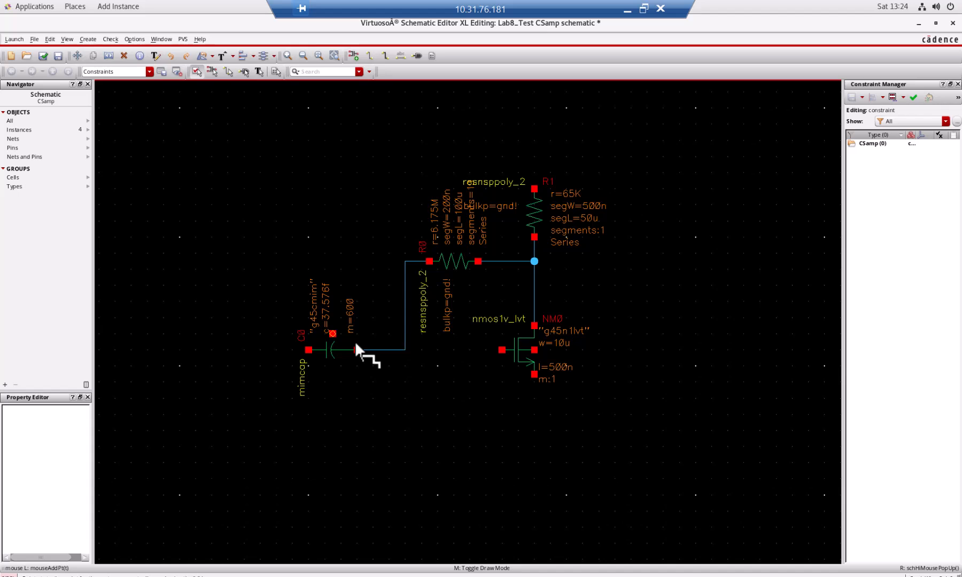
{"action": "left_click", "coordinate": [404, 350]}
{"action": "left_click", "coordinate": [502, 350]}
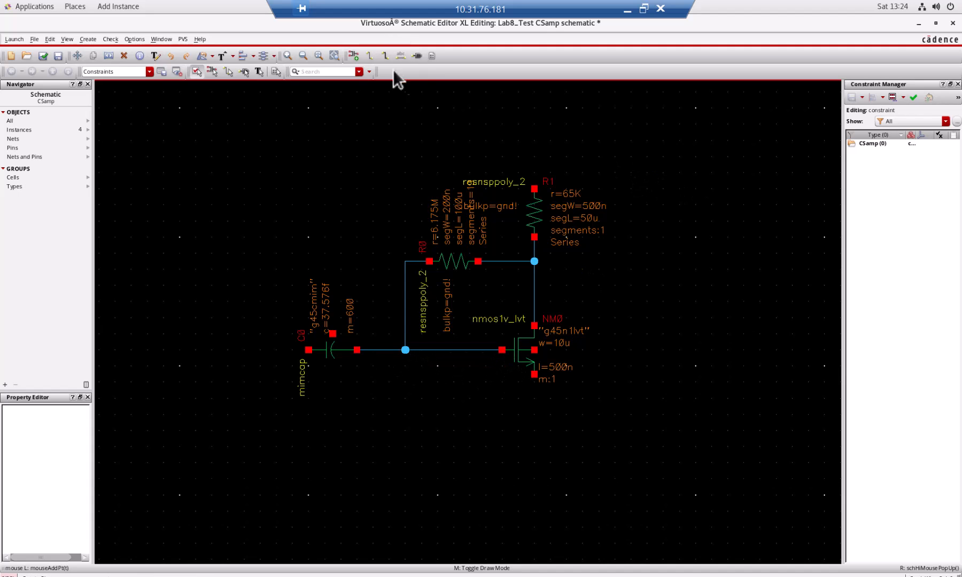
Place two vdc sources from analogLib, one to the right of the transistor and one below and left of the capacitor.
{"action": "left_click", "coordinate": [356, 57]}
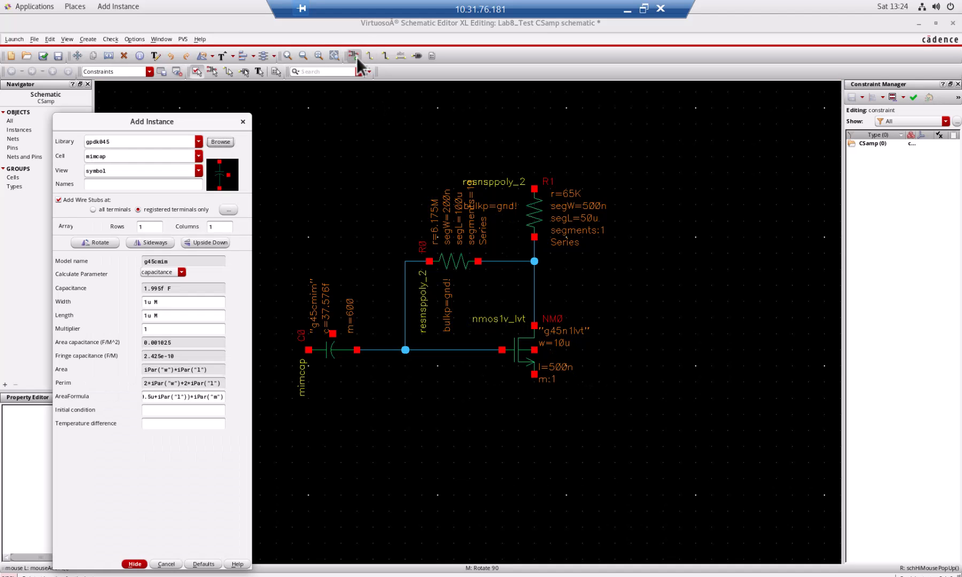
{"action": "left_click", "coordinate": [199, 142]}
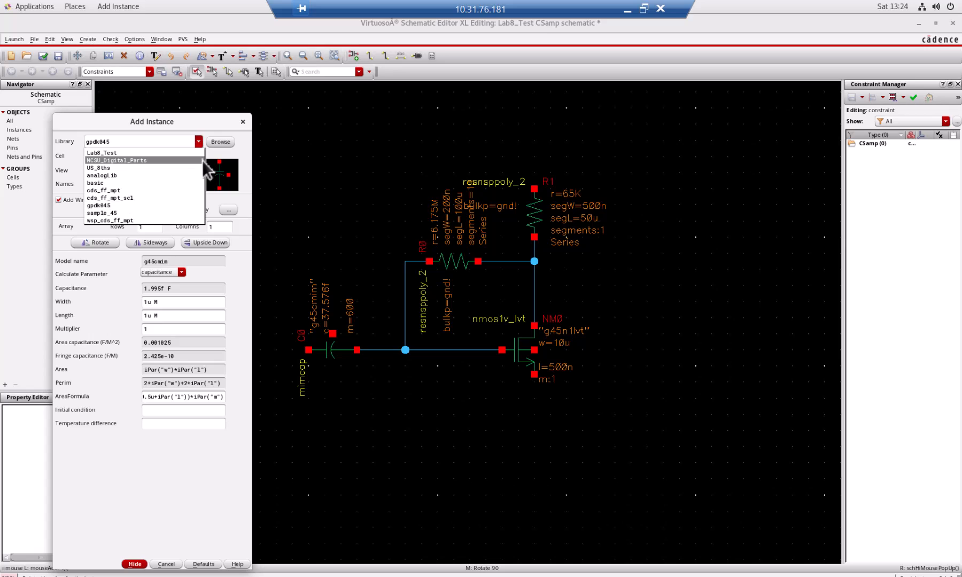
{"action": "left_click", "coordinate": [178, 176]}
{"action": "left_click", "coordinate": [199, 155]}
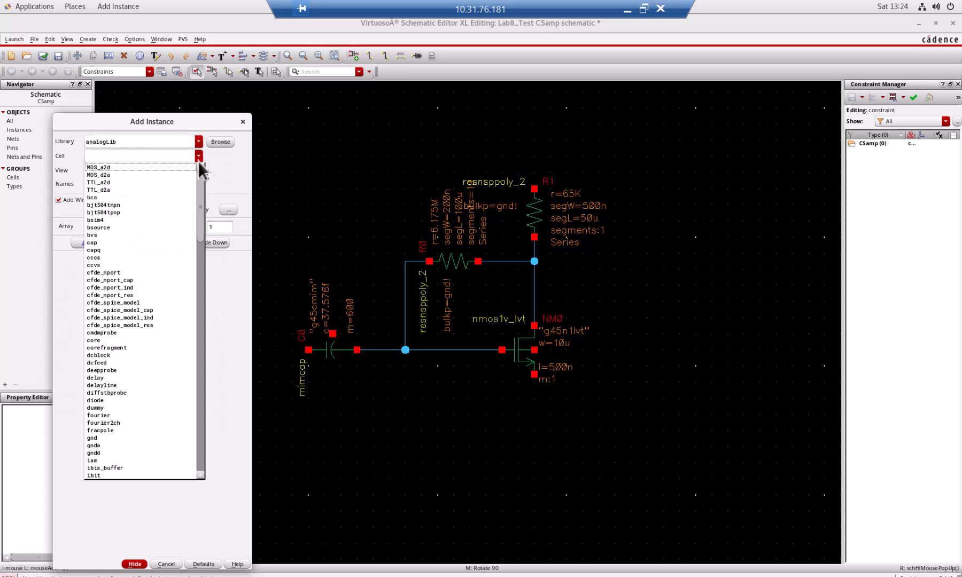
{"action": "left_click", "coordinate": [201, 267]}
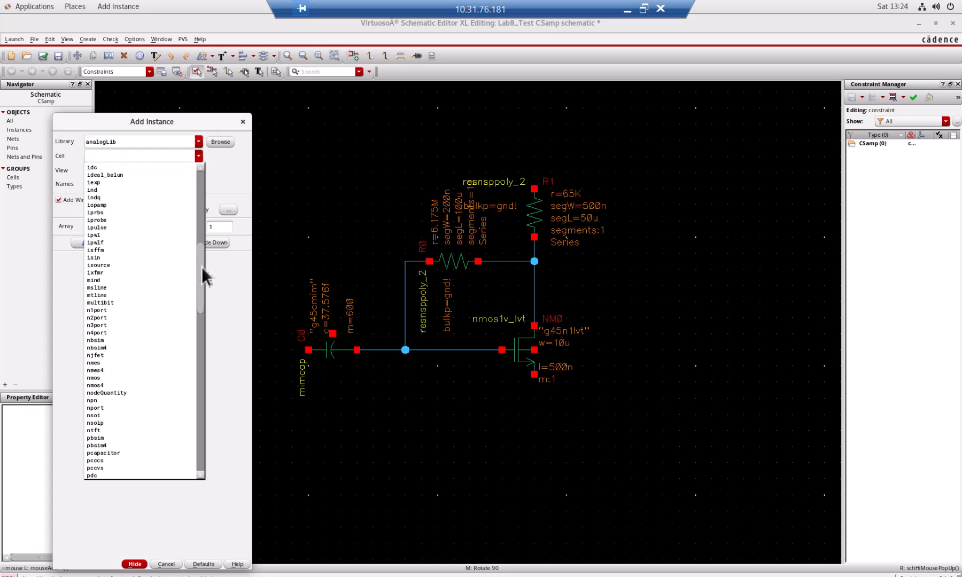
{"action": "left_click_drag", "start_coordinate": [201, 267], "coordinate": [210, 436]}
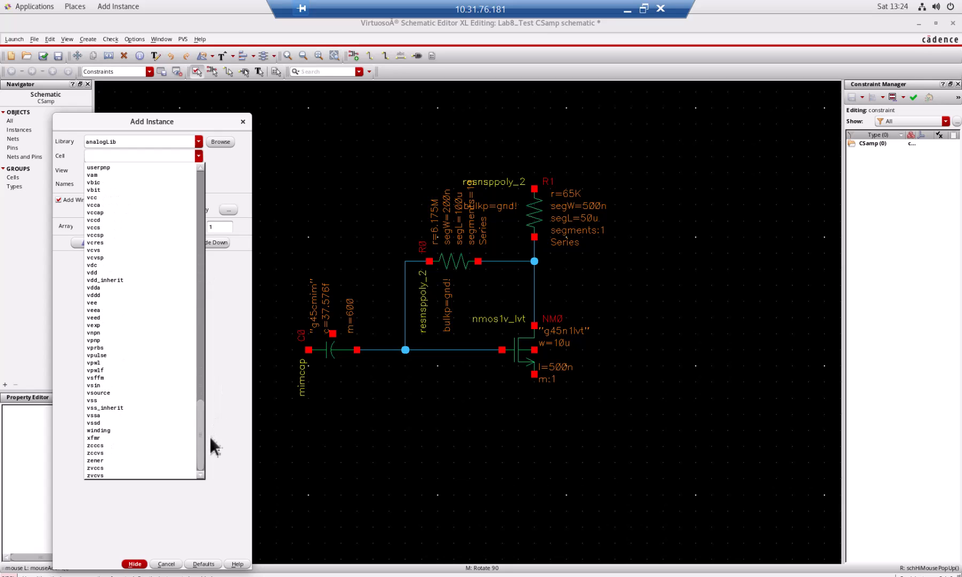
{"action": "left_click", "coordinate": [129, 266]}
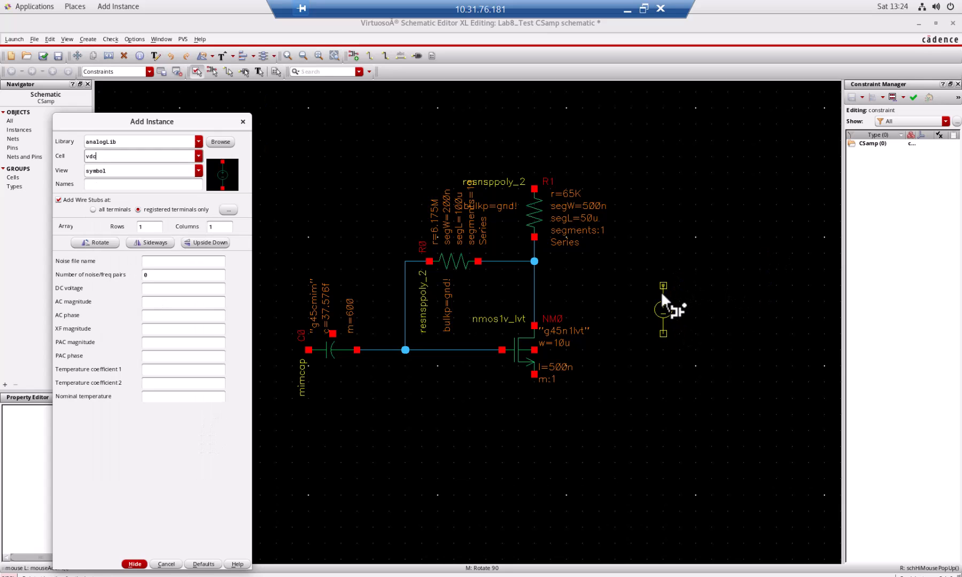
{"action": "left_click", "coordinate": [650, 292]}
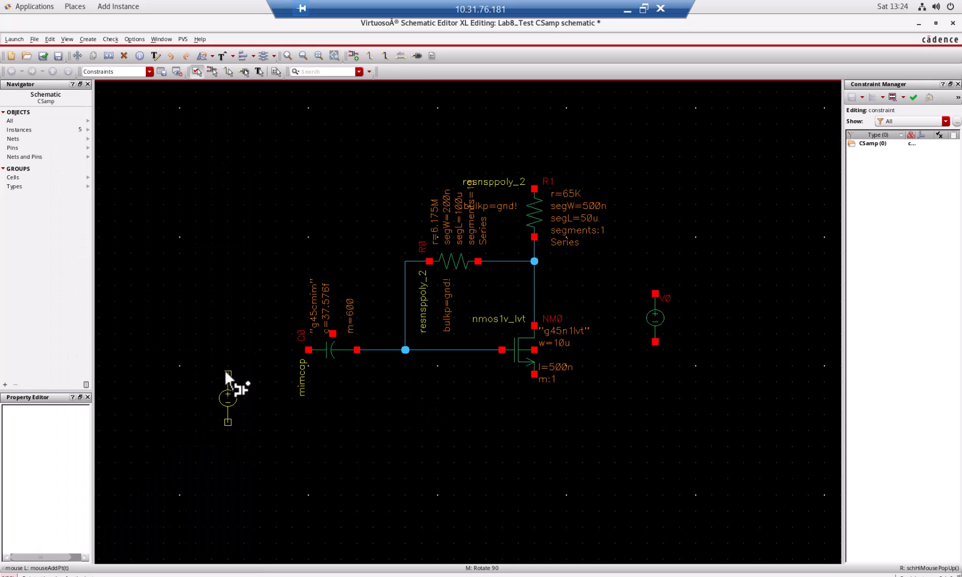
{"action": "left_click", "coordinate": [228, 374]}
Place a third vdc source above the capacitor, try moving it, and delete it.
{"action": "left_click", "coordinate": [317, 141]}
{"action": "key", "text": "Escape"}
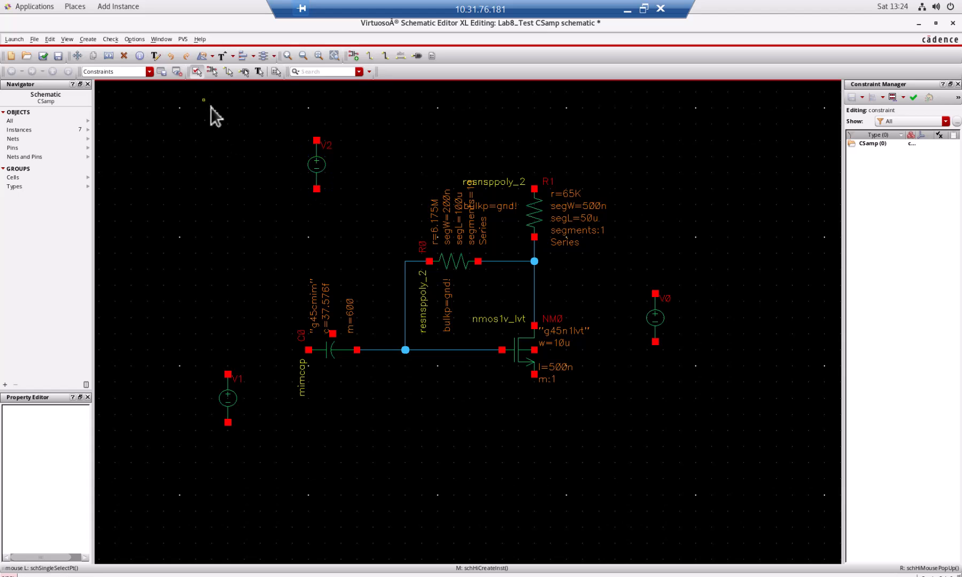
{"action": "left_click", "coordinate": [321, 159]}
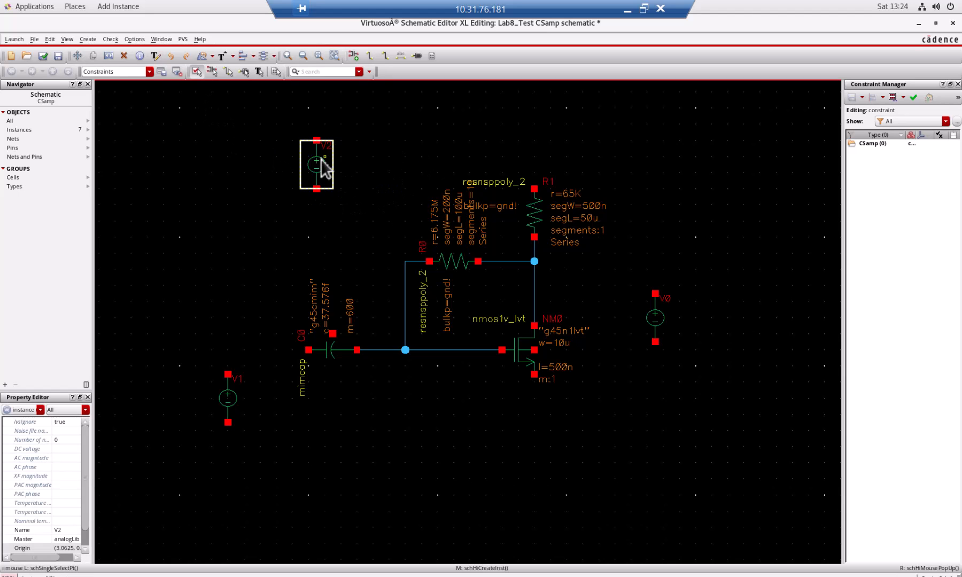
{"action": "key", "text": "m"}
{"action": "key", "text": "Escape"}
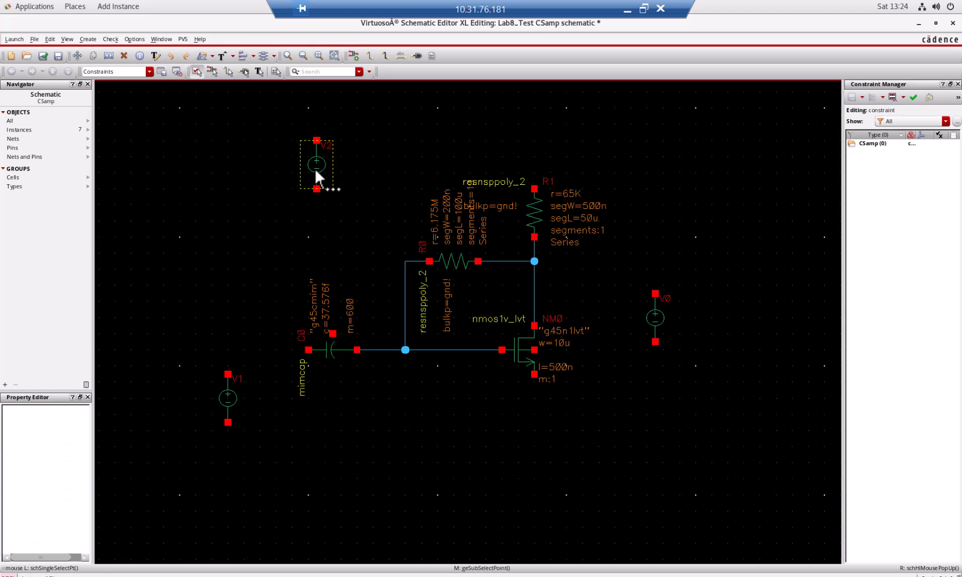
{"action": "left_click", "coordinate": [321, 161]}
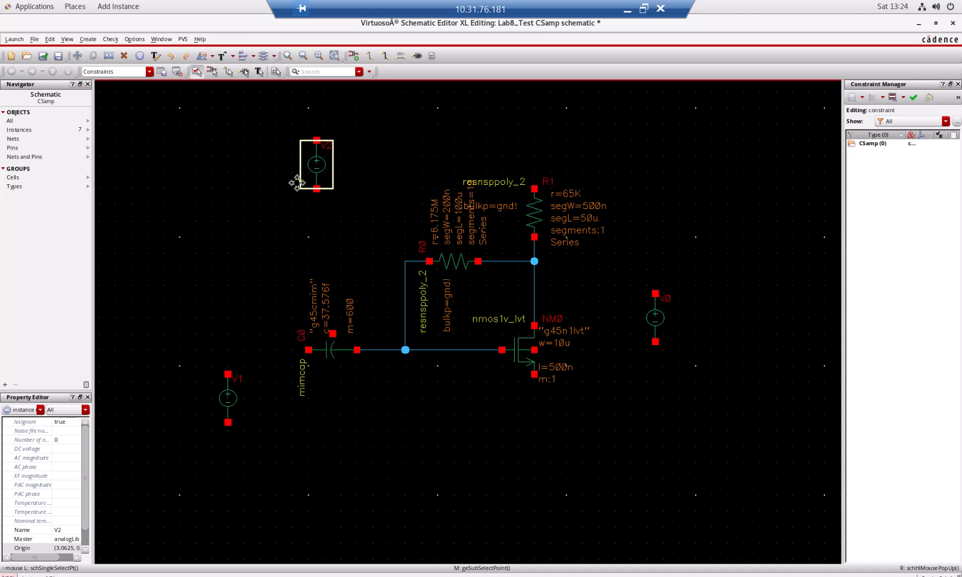
{"action": "key", "text": "Delete"}
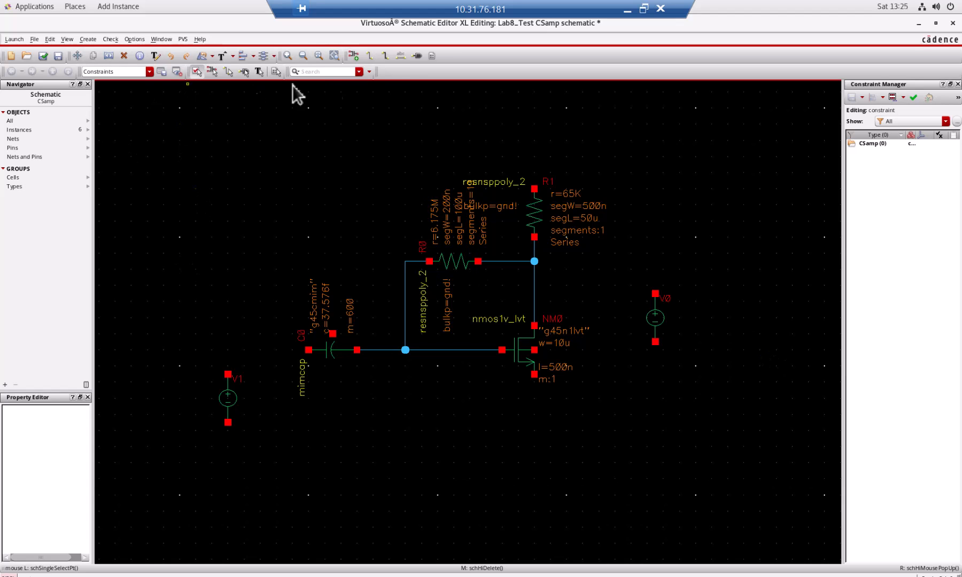
Place a gnd symbol from analogLib below the transistor.
{"action": "left_click", "coordinate": [355, 56]}
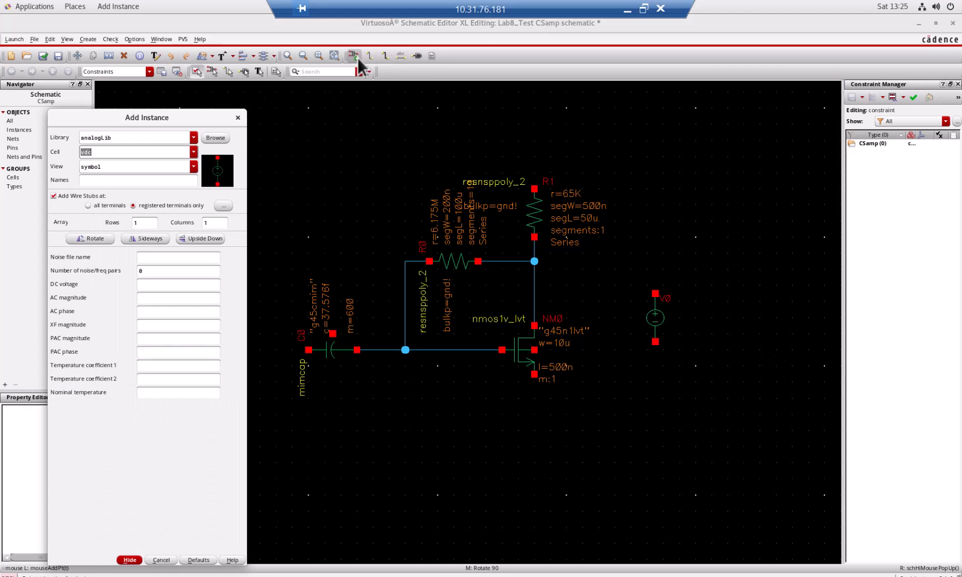
{"action": "left_click", "coordinate": [193, 152]}
{"action": "left_click", "coordinate": [196, 182]}
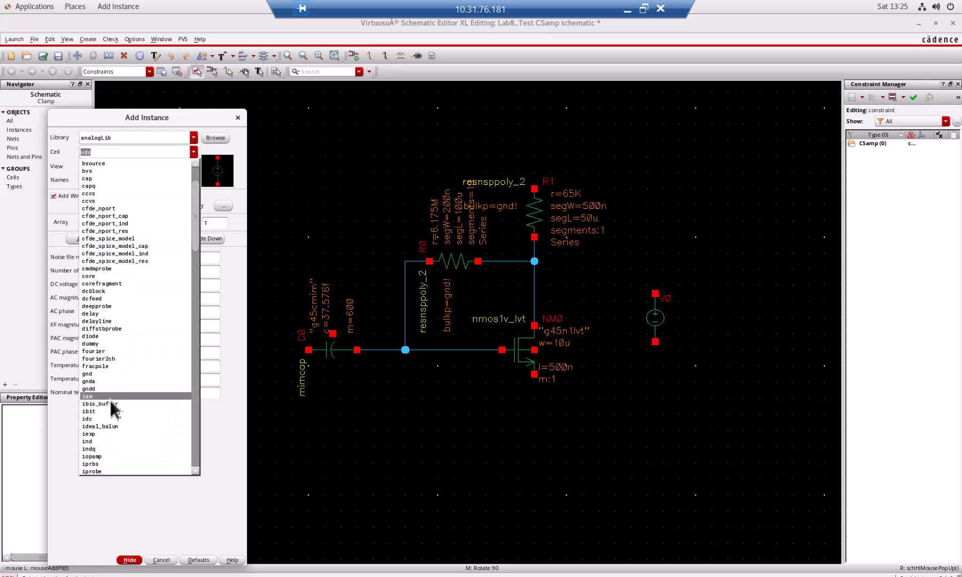
{"action": "left_click", "coordinate": [117, 375]}
{"action": "left_click", "coordinate": [525, 439]}
{"action": "key", "text": "Escape"}
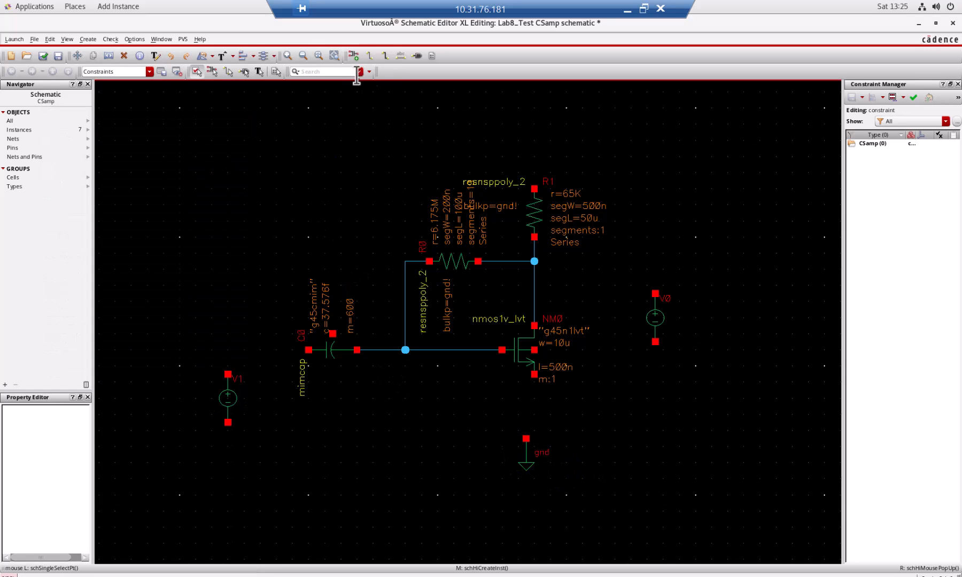
Wire the negative terminals of both vdc sources and the transistor's source terminal to the gnd symbol.
{"action": "left_click", "coordinate": [368, 56]}
{"action": "left_click", "coordinate": [228, 422]}
{"action": "left_click", "coordinate": [525, 437]}
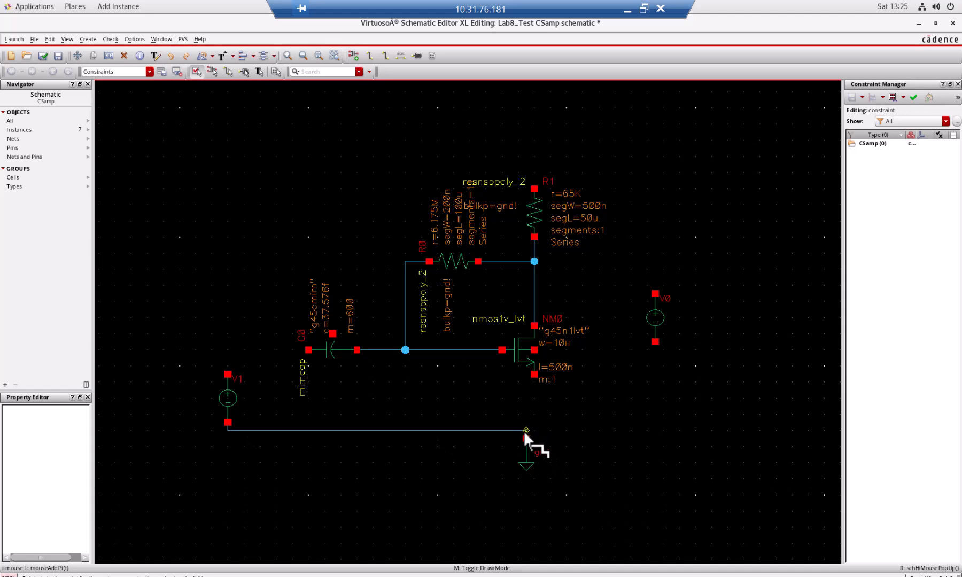
{"action": "left_click", "coordinate": [526, 431]}
{"action": "left_click", "coordinate": [655, 342]}
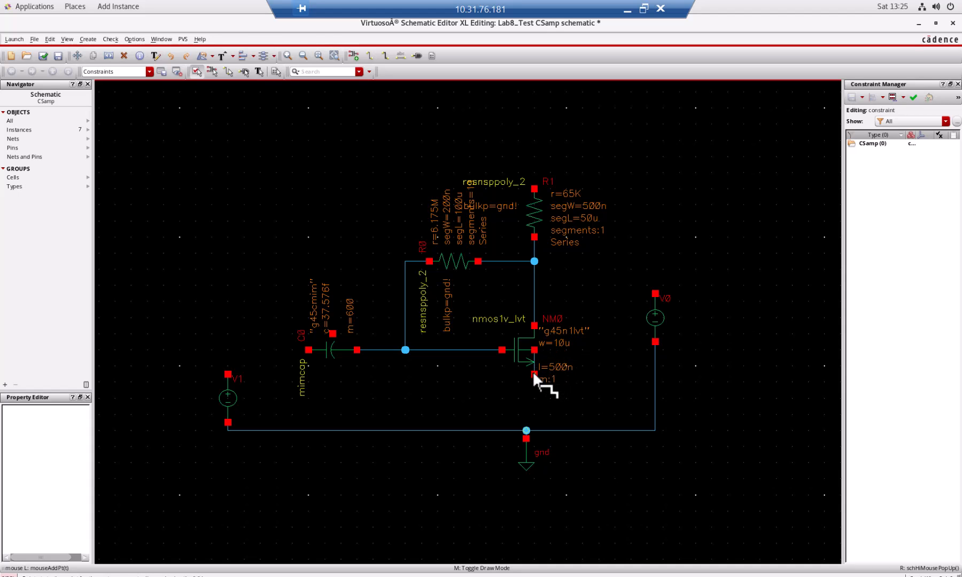
{"action": "left_click", "coordinate": [542, 430]}
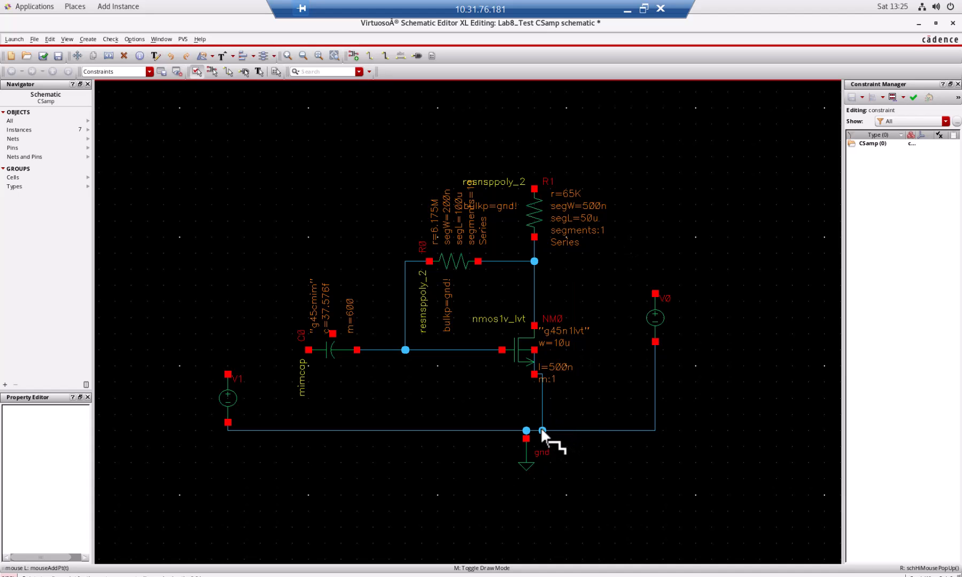
Wire R1's upper terminal to V0's positive terminal and V1's positive terminal to the capacitor's left terminal.
{"action": "left_click", "coordinate": [534, 189]}
{"action": "left_click", "coordinate": [655, 294]}
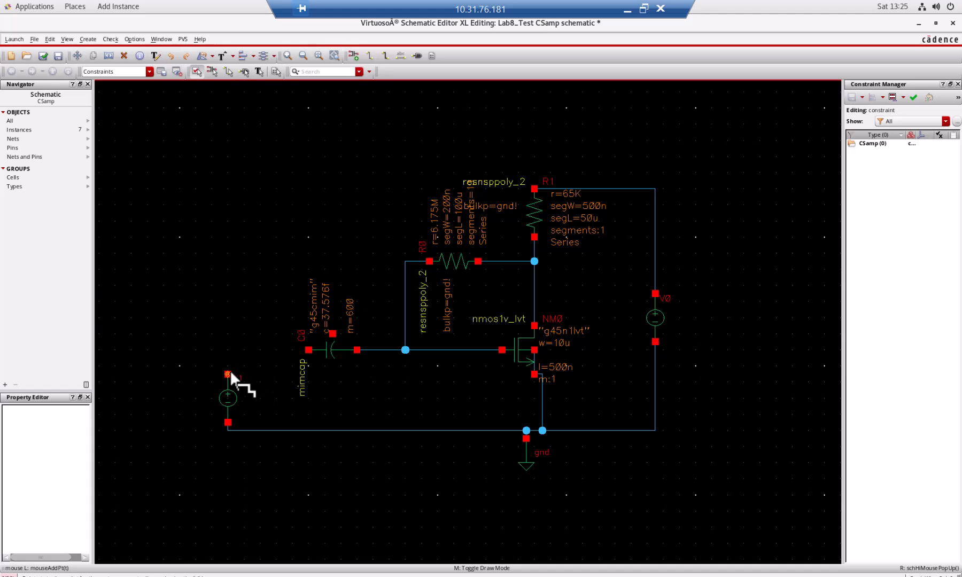
{"action": "left_click", "coordinate": [228, 374]}
{"action": "left_click", "coordinate": [306, 348]}
{"action": "key", "text": "Escape"}
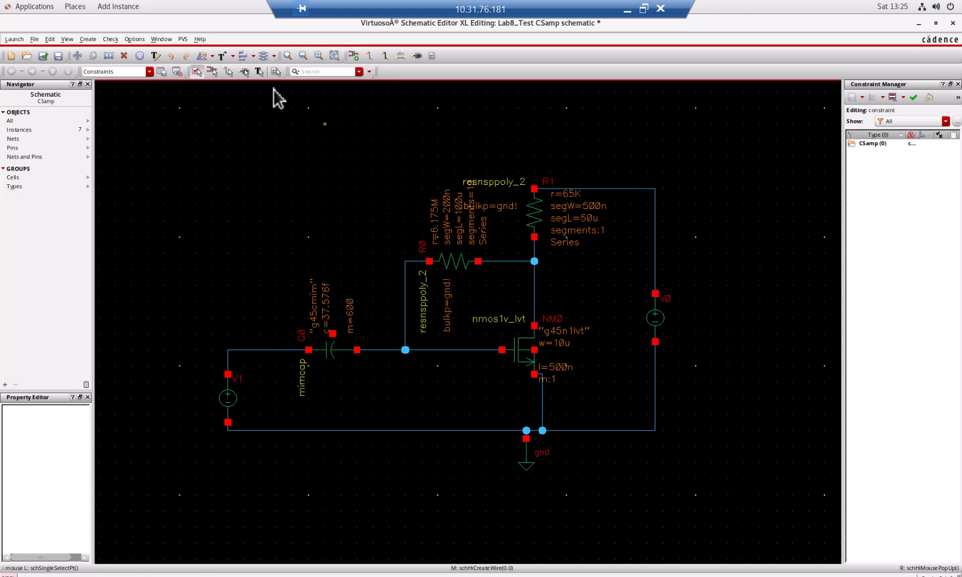
Check and save the CSamp schematic and dismiss the check report.
{"action": "left_click", "coordinate": [44, 56]}
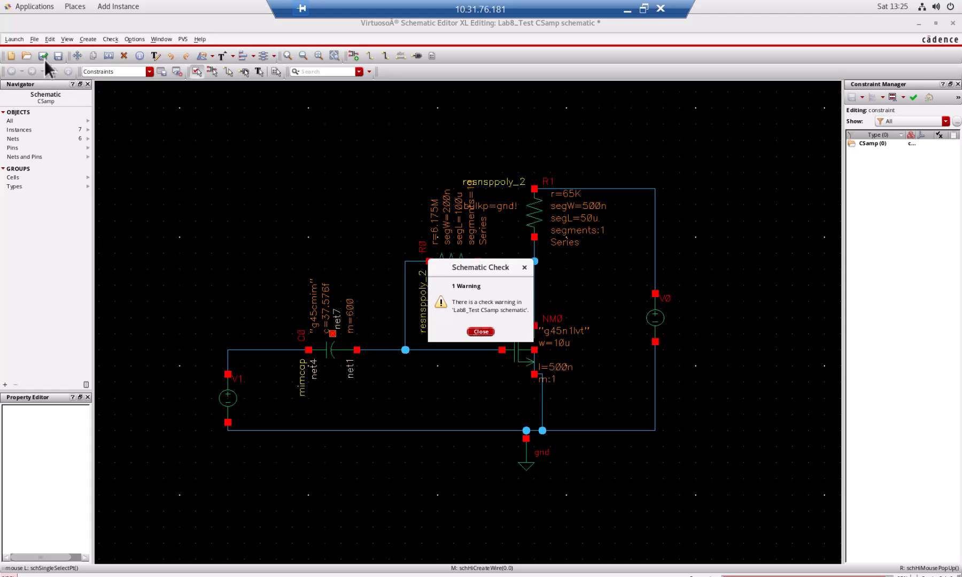
{"action": "left_click", "coordinate": [481, 332]}
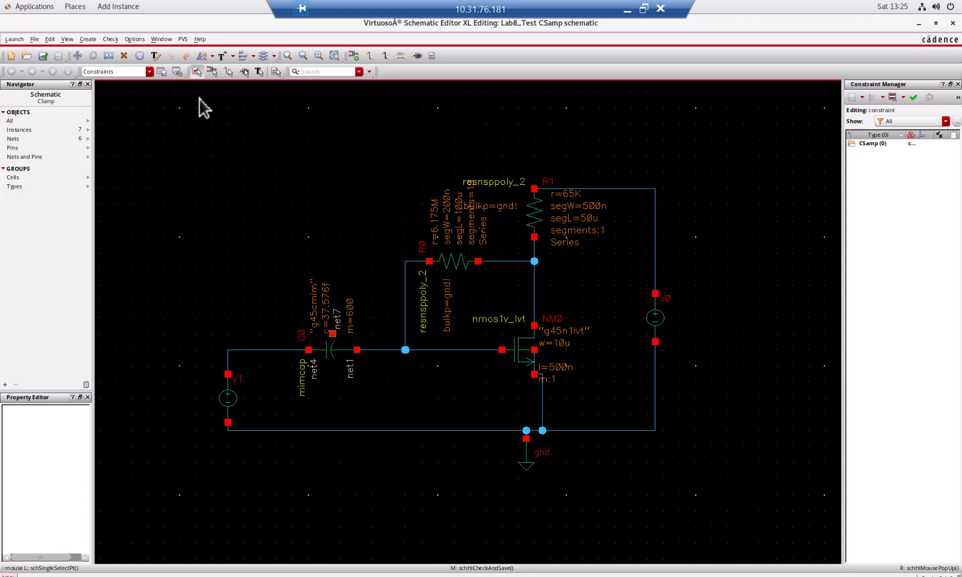
Wire the capacitor's upper bulk terminal around V1 to the ground net, then check and save the schematic.
{"action": "left_click", "coordinate": [370, 57]}
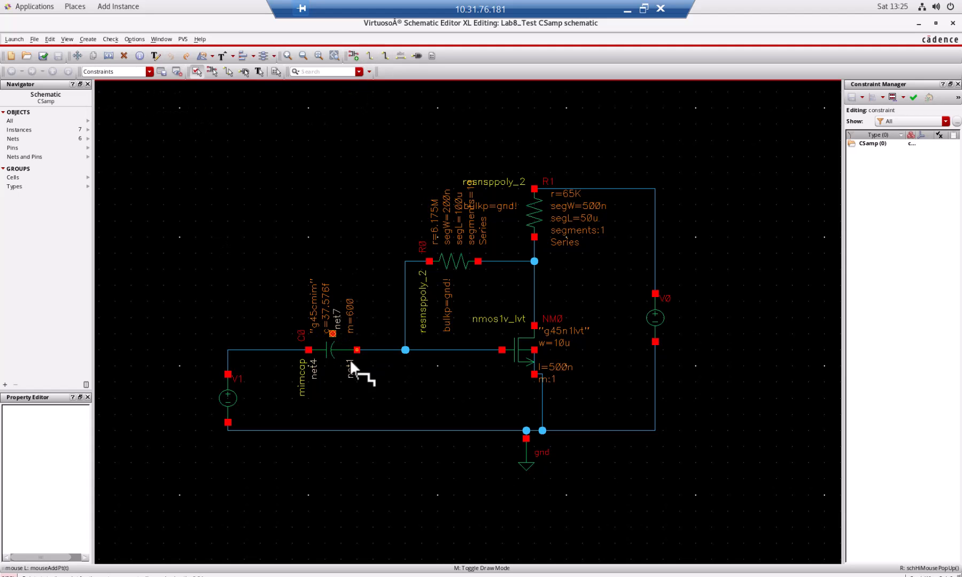
{"action": "left_click", "coordinate": [333, 333]}
{"action": "left_click", "coordinate": [131, 324]}
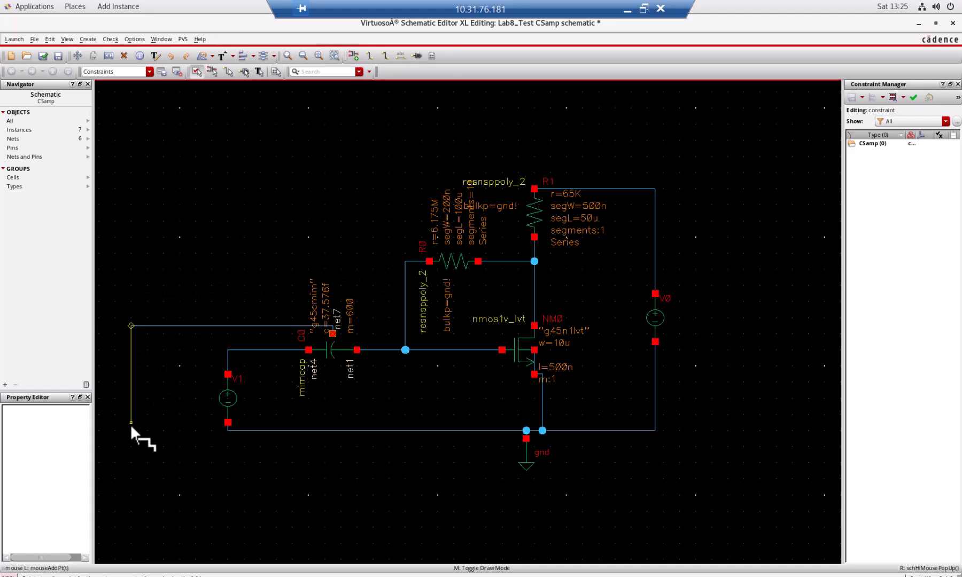
{"action": "left_click", "coordinate": [130, 425]}
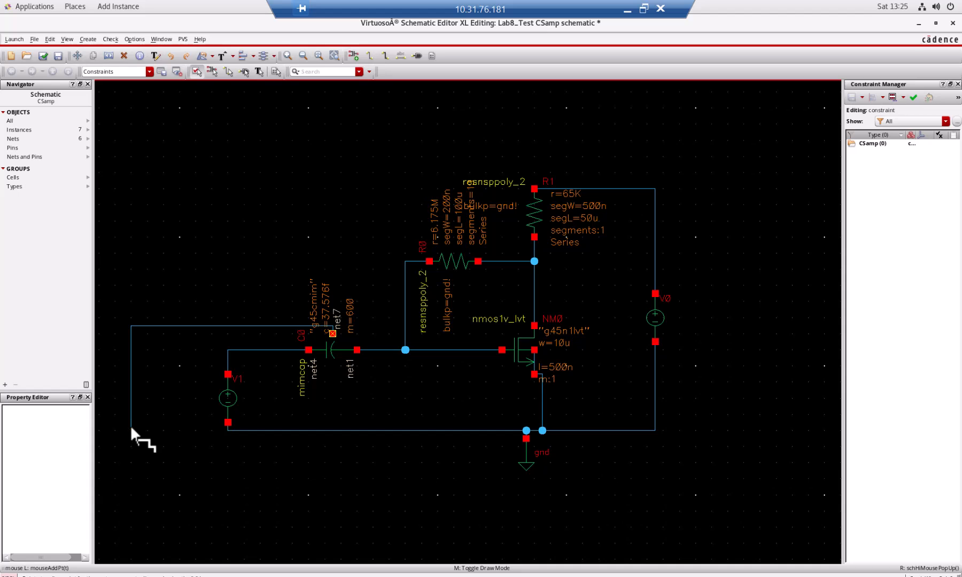
{"action": "left_click", "coordinate": [227, 429]}
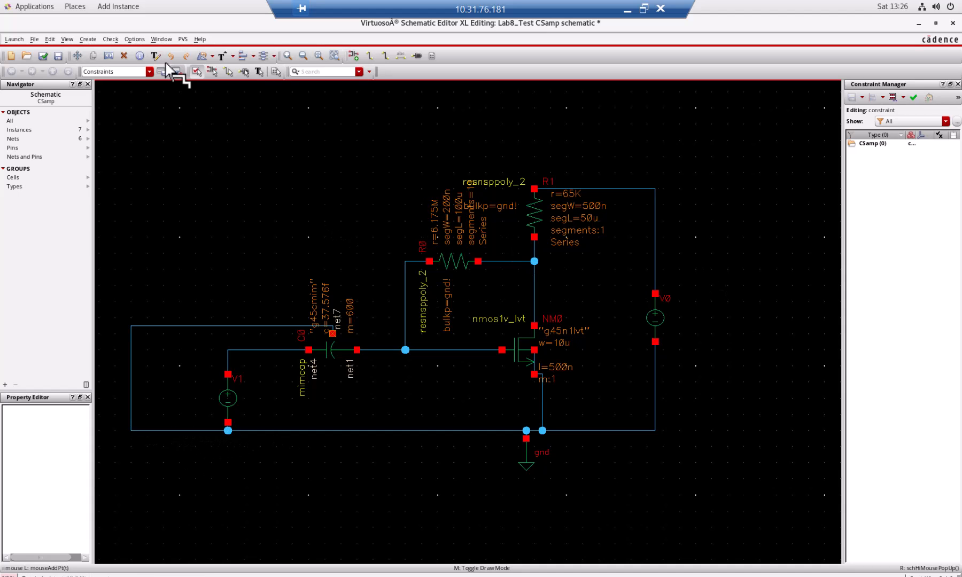
{"action": "left_click", "coordinate": [43, 55]}
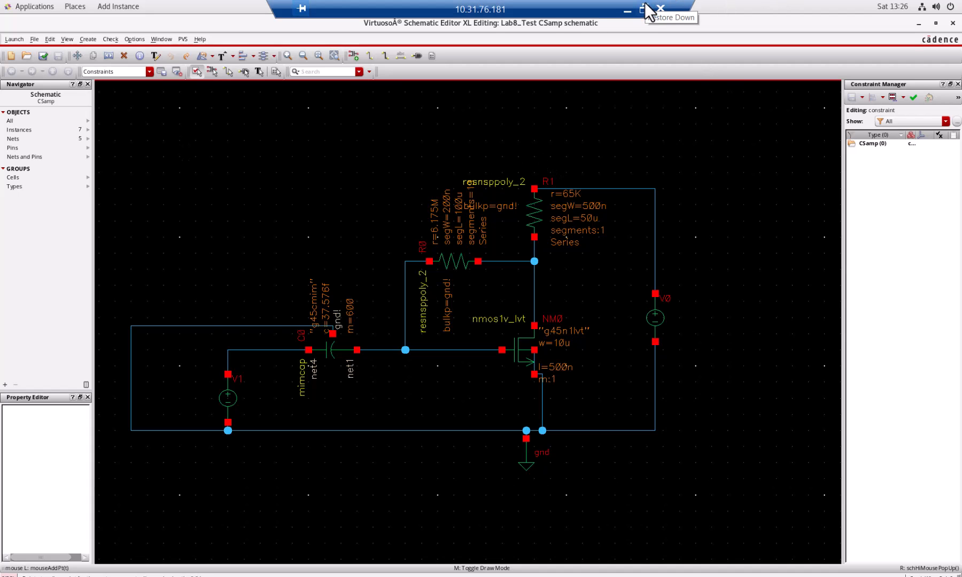
{"action": "key", "text": "Escape"}
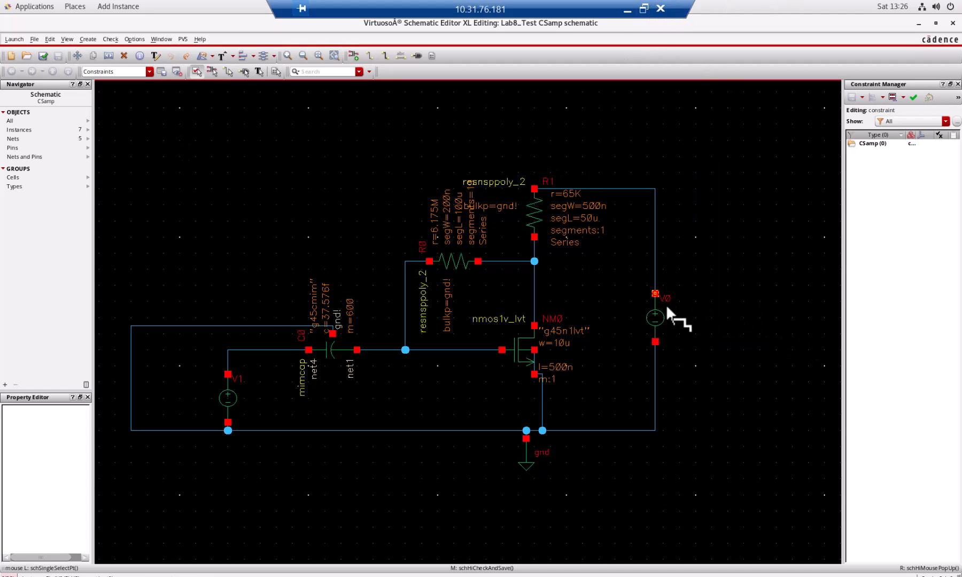
Set the DC voltage of source V0 to 1 V, then check and save the schematic.
{"action": "left_click", "coordinate": [657, 326]}
{"action": "left_click", "coordinate": [657, 325]}
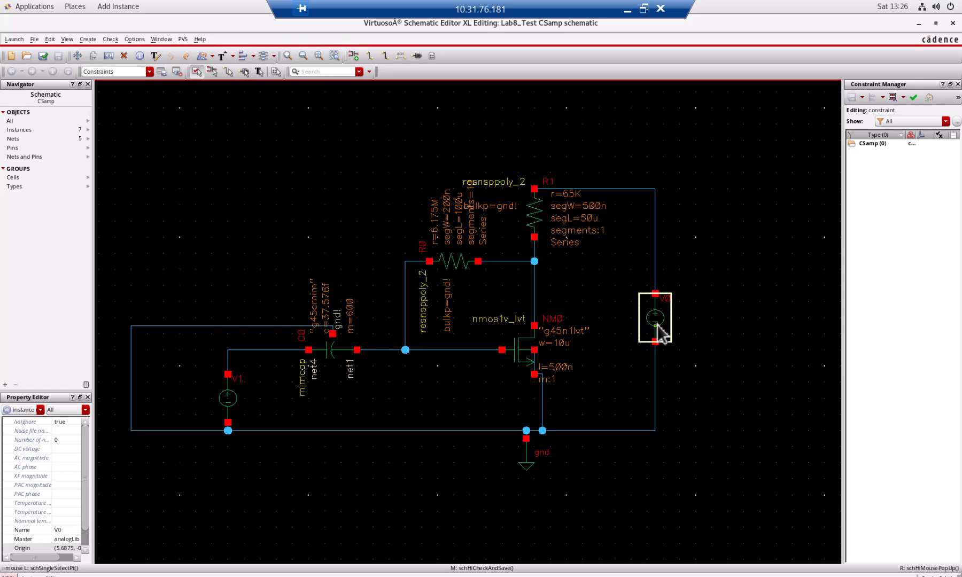
{"action": "key", "text": "q"}
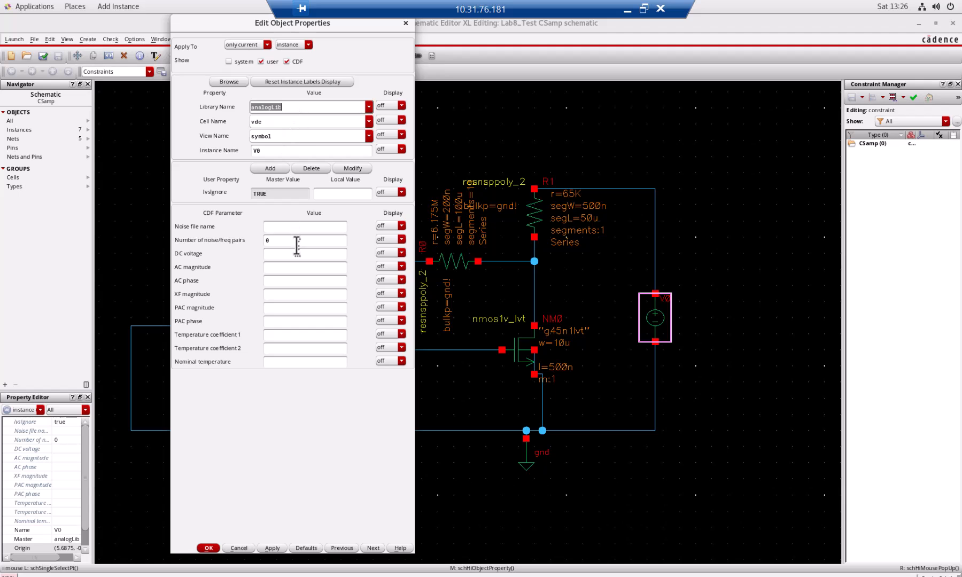
{"action": "left_click", "coordinate": [297, 253]}
{"action": "type", "text": "1"}
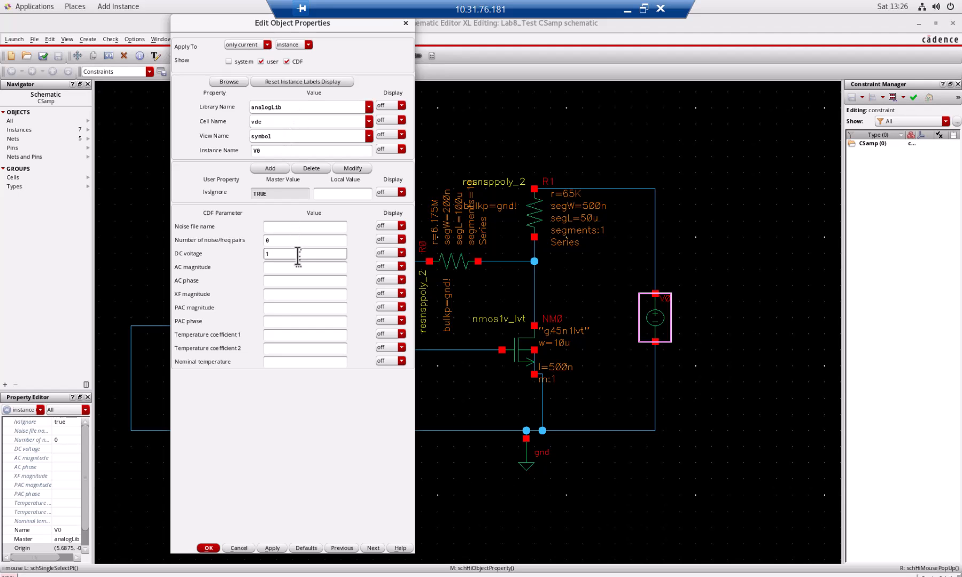
{"action": "left_click", "coordinate": [209, 548]}
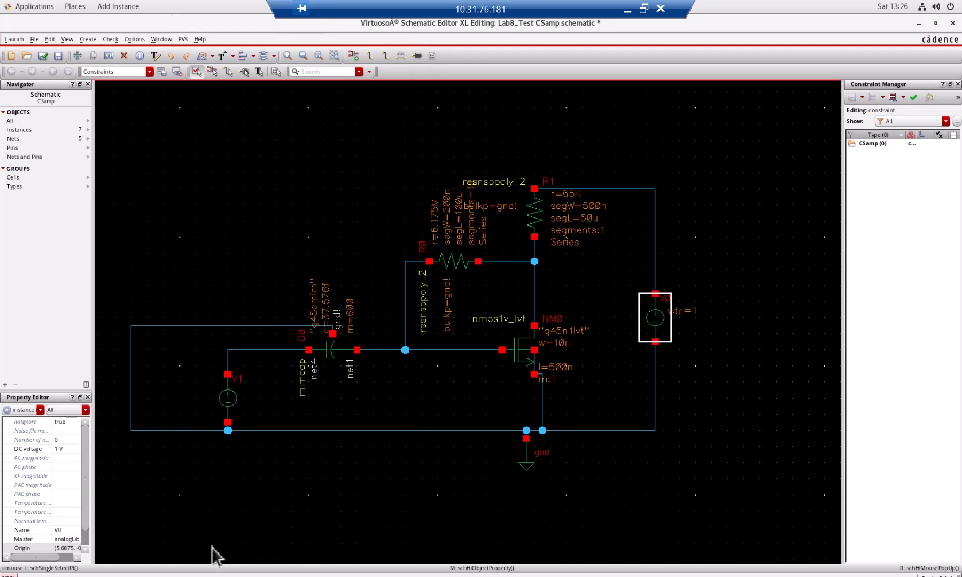
{"action": "left_click", "coordinate": [734, 379]}
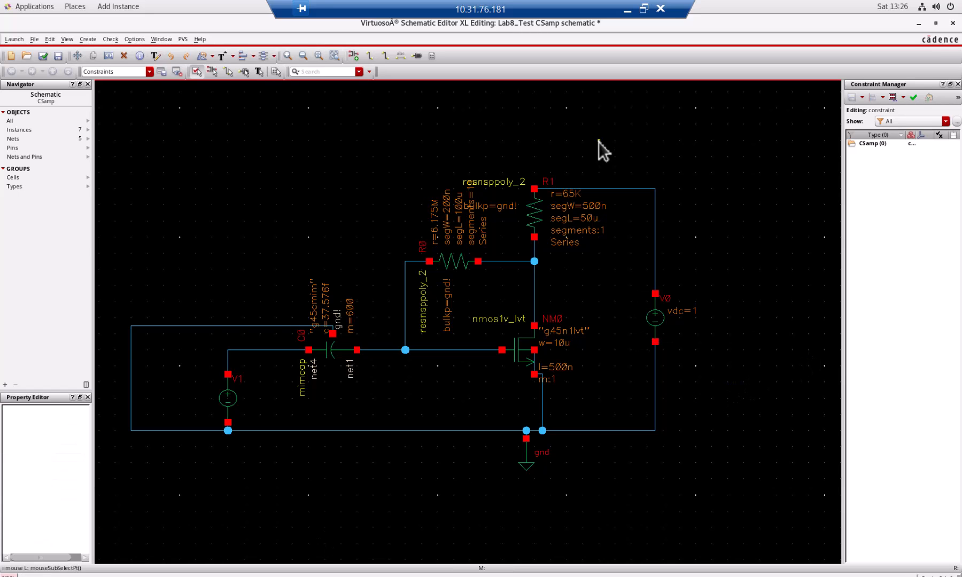
{"action": "left_click", "coordinate": [43, 56]}
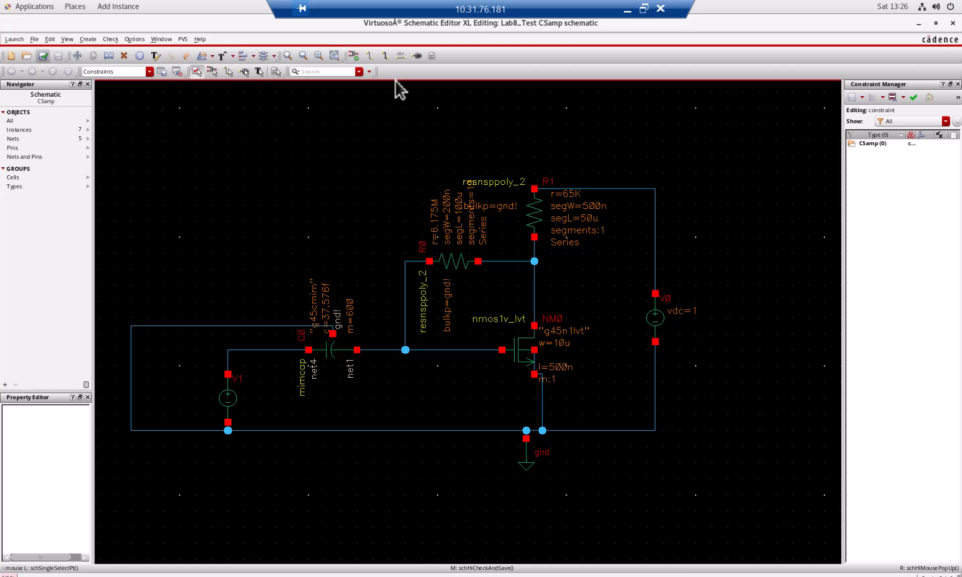
Switch to the lab manual in Word and review the self-biased CS amp section through to the AC simulation setup.
{"action": "left_click", "coordinate": [645, 5]}
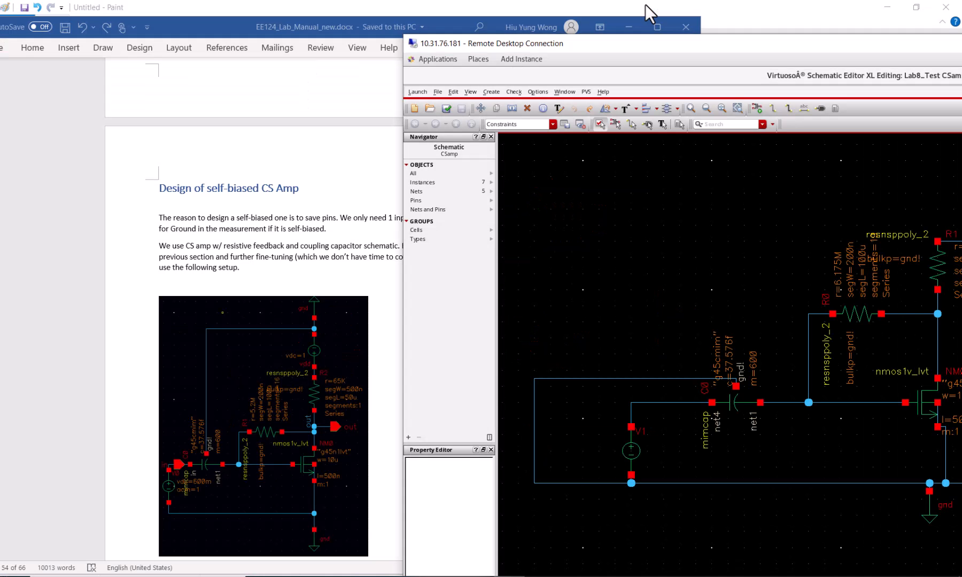
{"action": "left_click", "coordinate": [267, 263]}
{"action": "scroll", "coordinate": [267, 263], "scroll_direction": "down", "scroll_amount": 2}
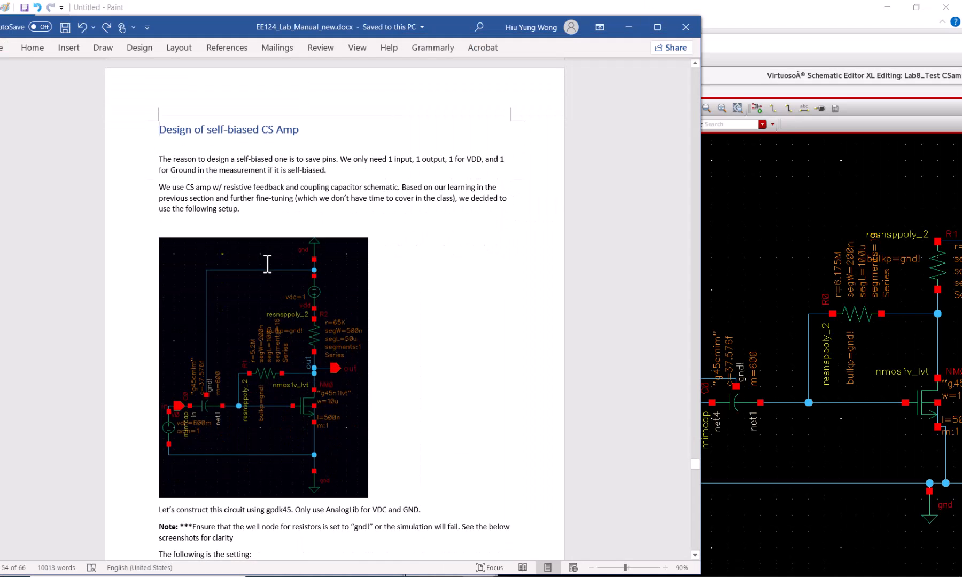
{"action": "scroll", "coordinate": [267, 263], "scroll_direction": "down", "scroll_amount": 20}
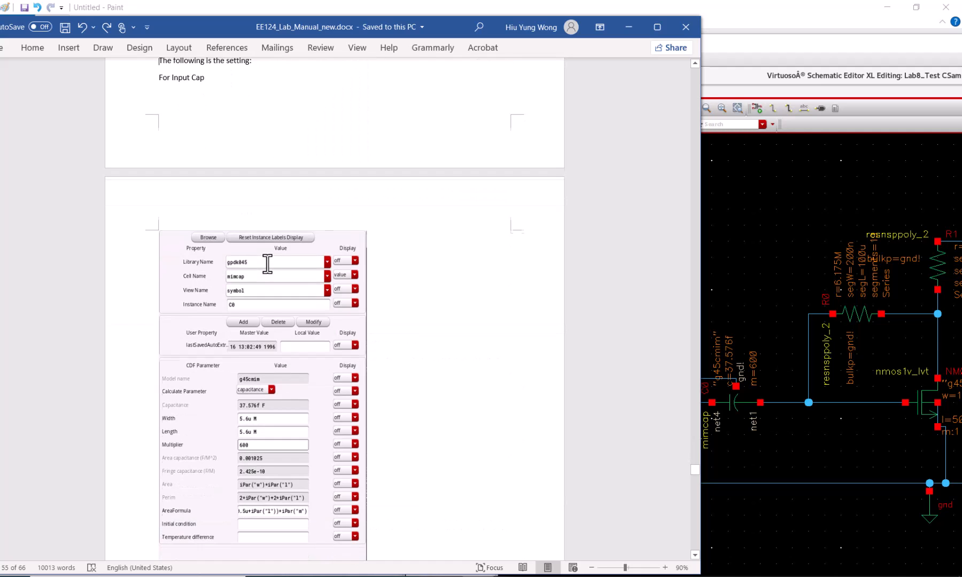
{"action": "scroll", "coordinate": [267, 263], "scroll_direction": "down", "scroll_amount": 3}
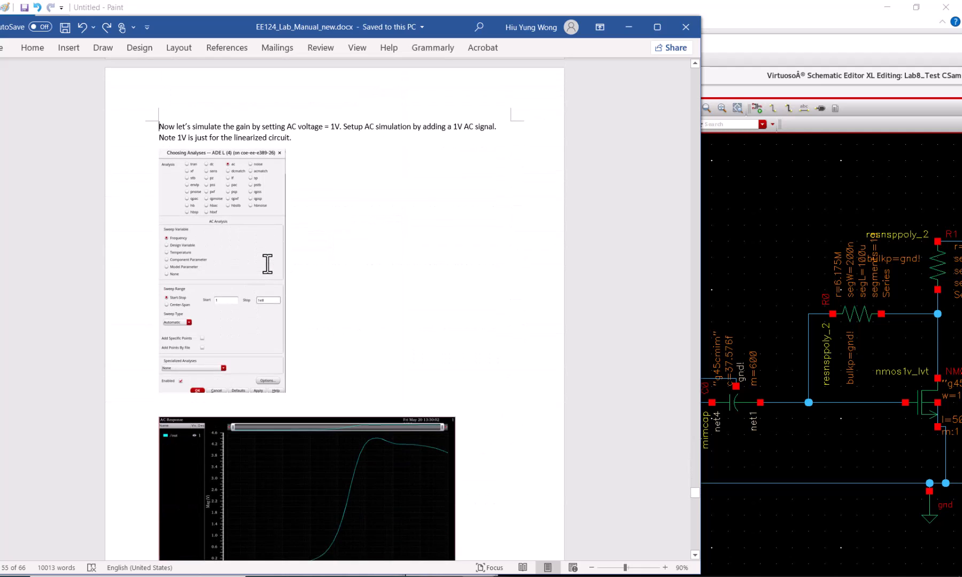
{"action": "double_click", "coordinate": [938, 43]}
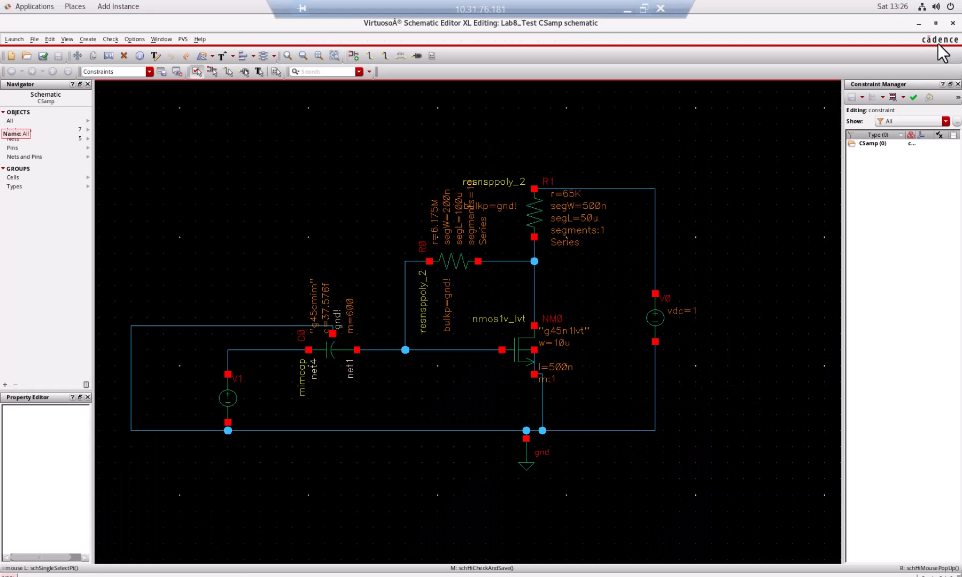
Set source V1 to an AC magnitude of 1 V and a DC voltage of 0 V, then check and save.
{"action": "left_click", "coordinate": [230, 393]}
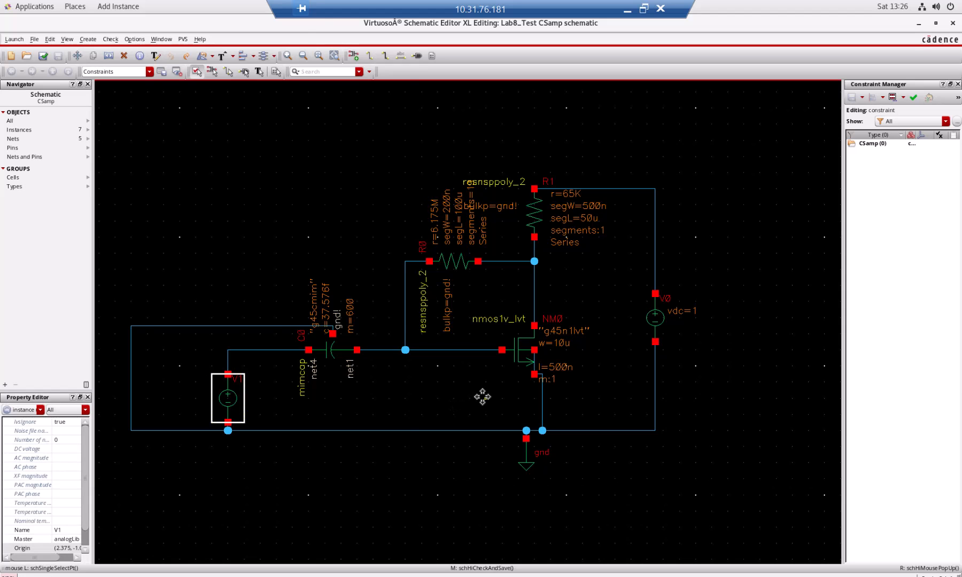
{"action": "key", "text": "q"}
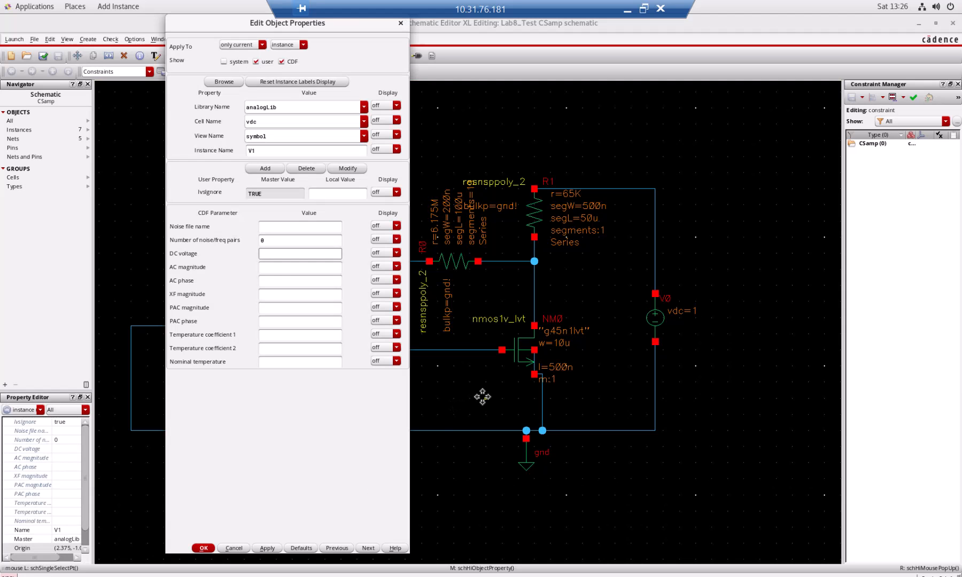
{"action": "left_click", "coordinate": [281, 267]}
{"action": "type", "text": "1"}
{"action": "left_click", "coordinate": [288, 253]}
{"action": "type", "text": "0"}
{"action": "left_click", "coordinate": [203, 548]}
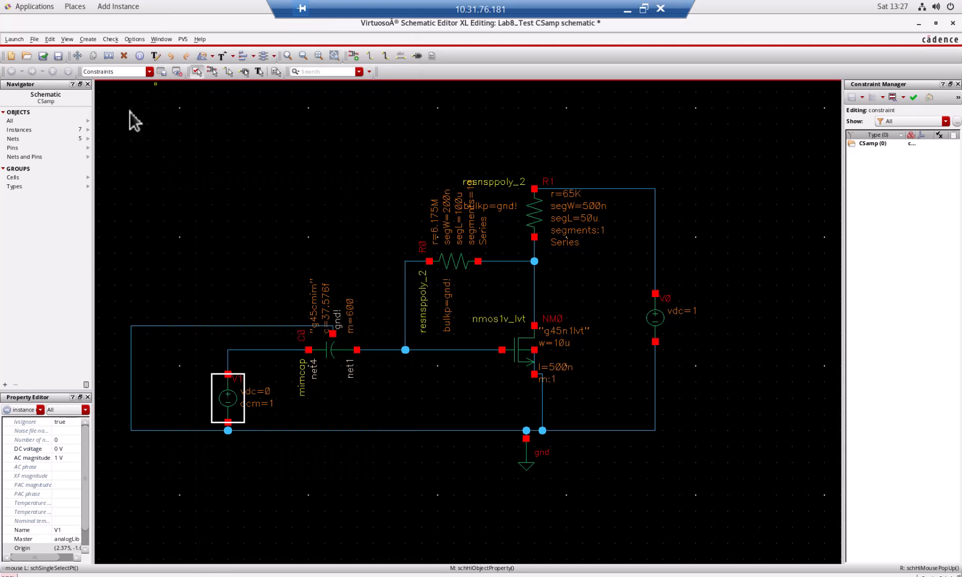
{"action": "left_click", "coordinate": [48, 52]}
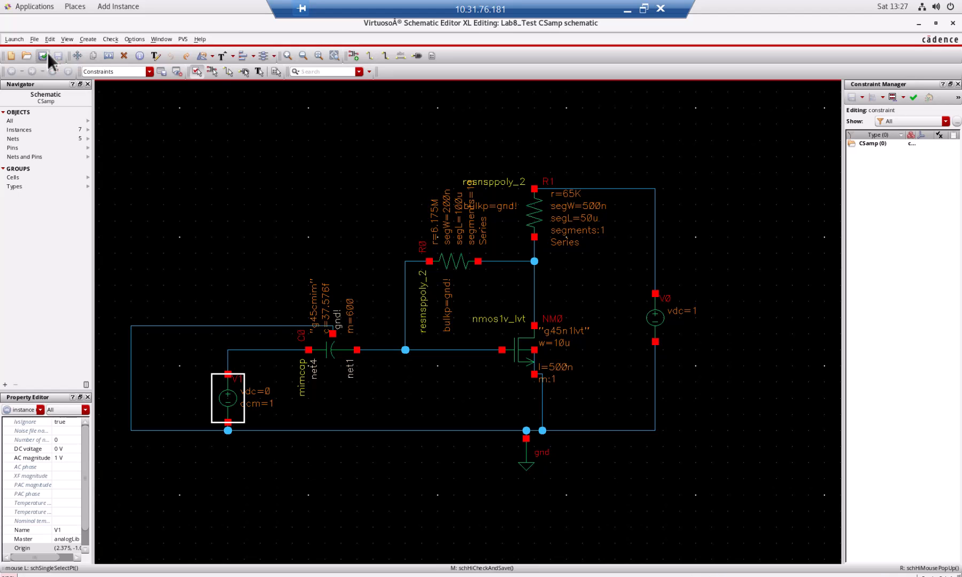
Create a new ADE GXL view named adexl for the CSamp cell in Lab8_Test, opened in a new tab.
{"action": "left_click", "coordinate": [17, 36]}
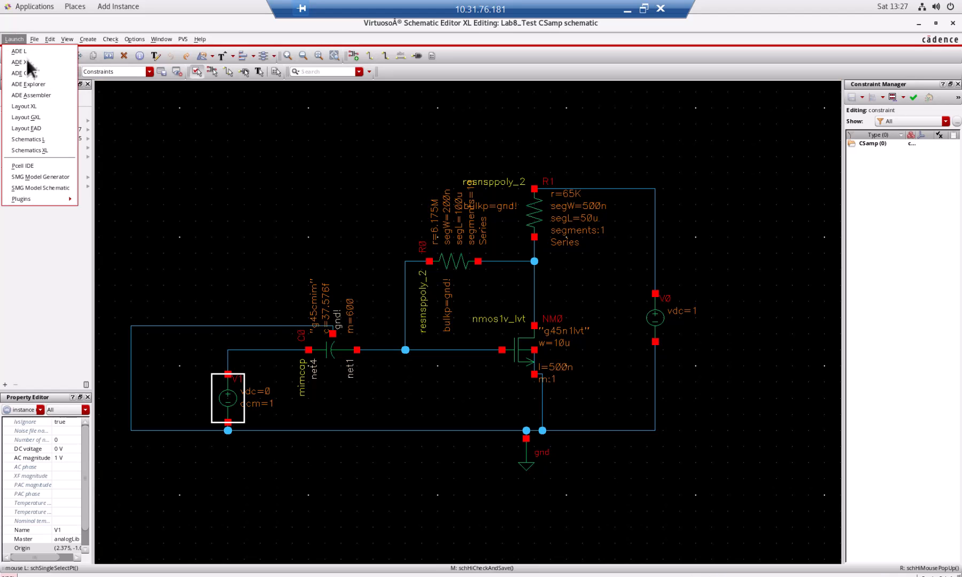
{"action": "left_click", "coordinate": [24, 73]}
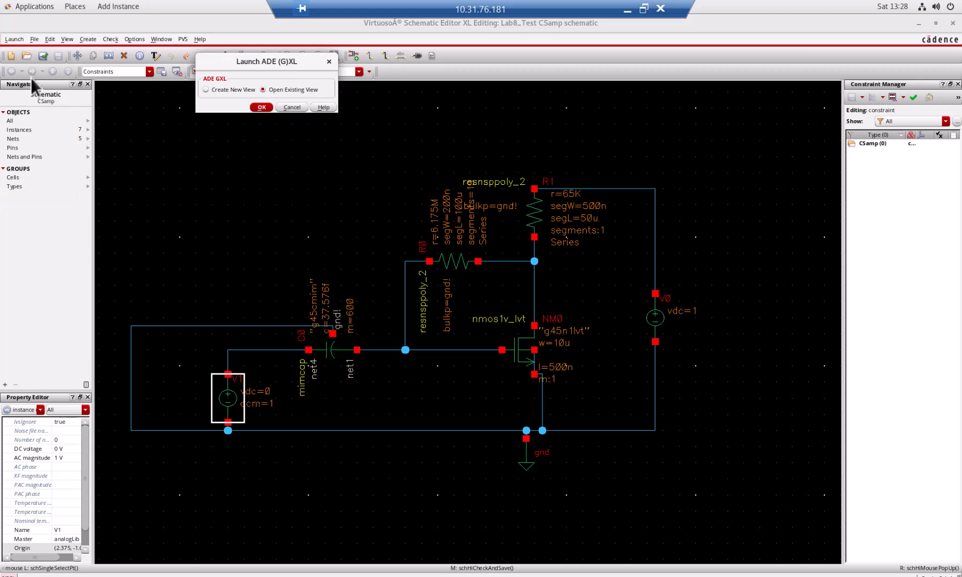
{"action": "left_click", "coordinate": [224, 92]}
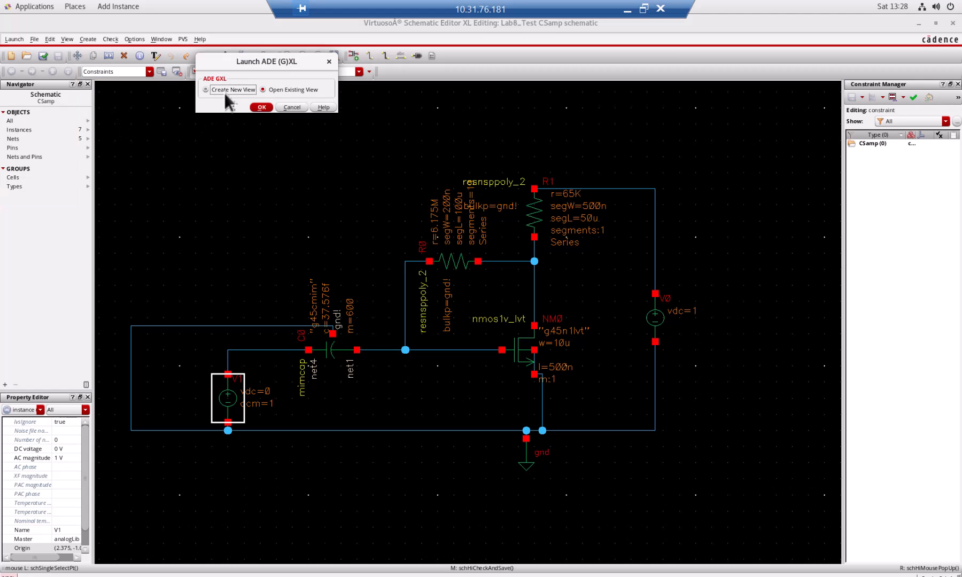
{"action": "left_click", "coordinate": [263, 107]}
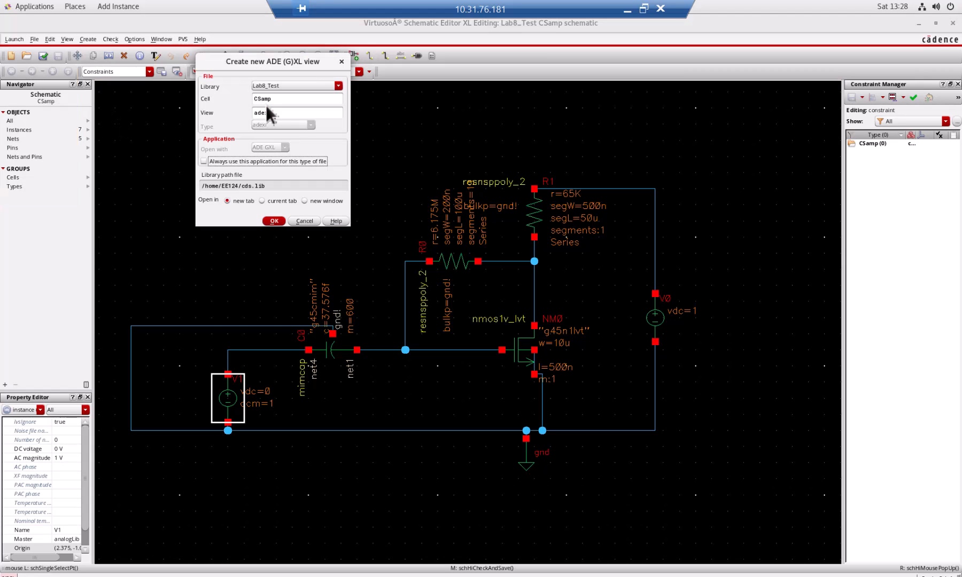
{"action": "left_click", "coordinate": [274, 220]}
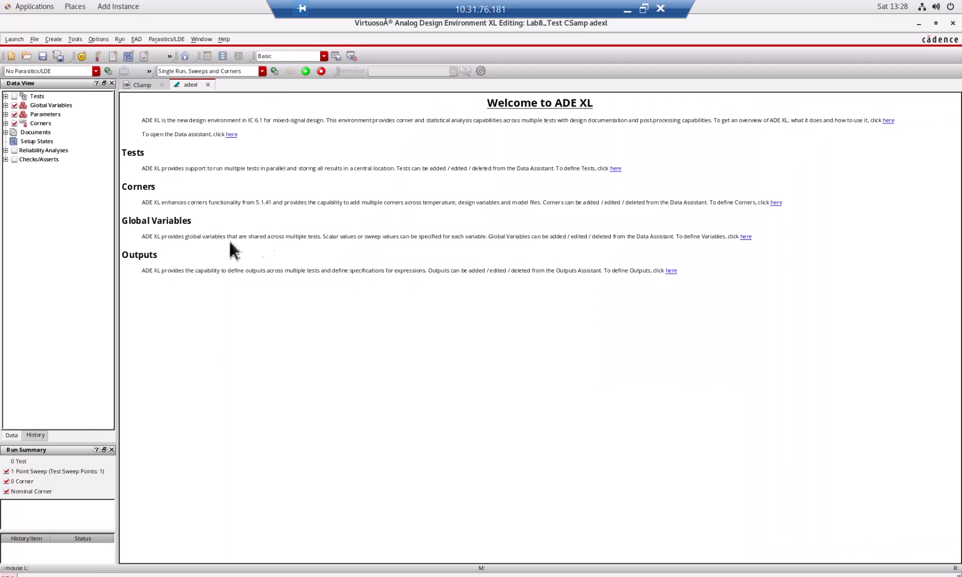
Add a simulation test using the schematic view of cell CSamp from library Lab8_Test.
{"action": "left_click", "coordinate": [232, 134]}
{"action": "left_click", "coordinate": [5, 97]}
{"action": "left_click", "coordinate": [6, 96]}
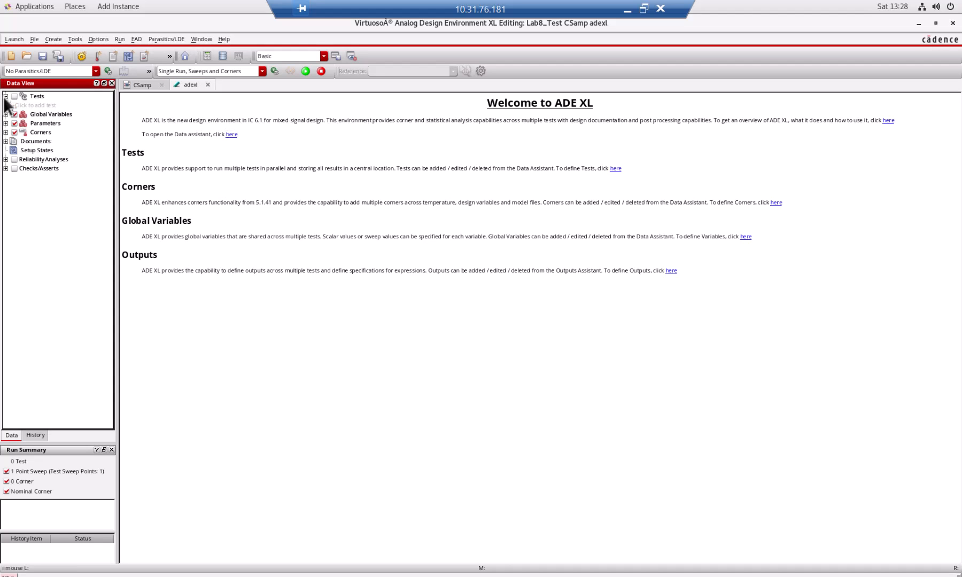
{"action": "left_click", "coordinate": [36, 105]}
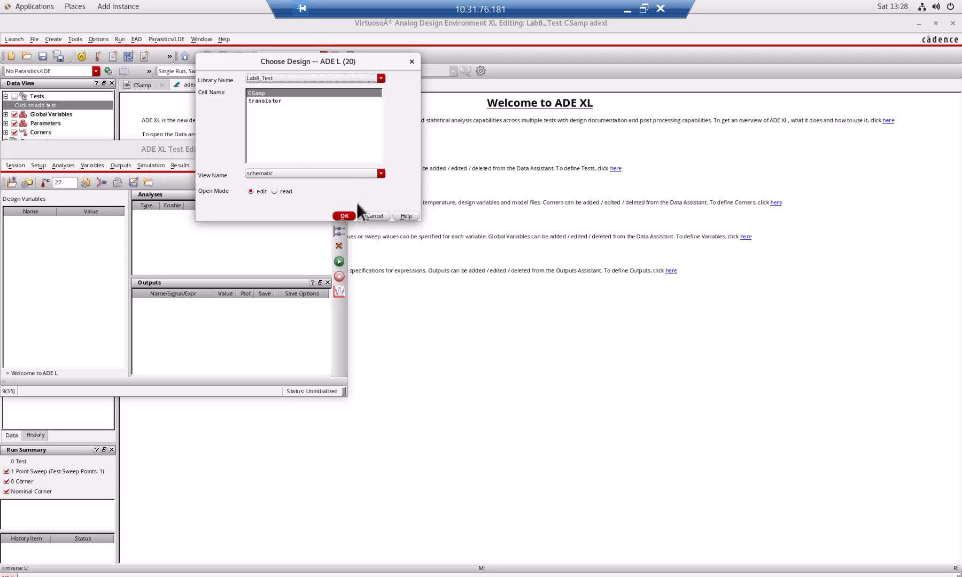
{"action": "left_click", "coordinate": [349, 216]}
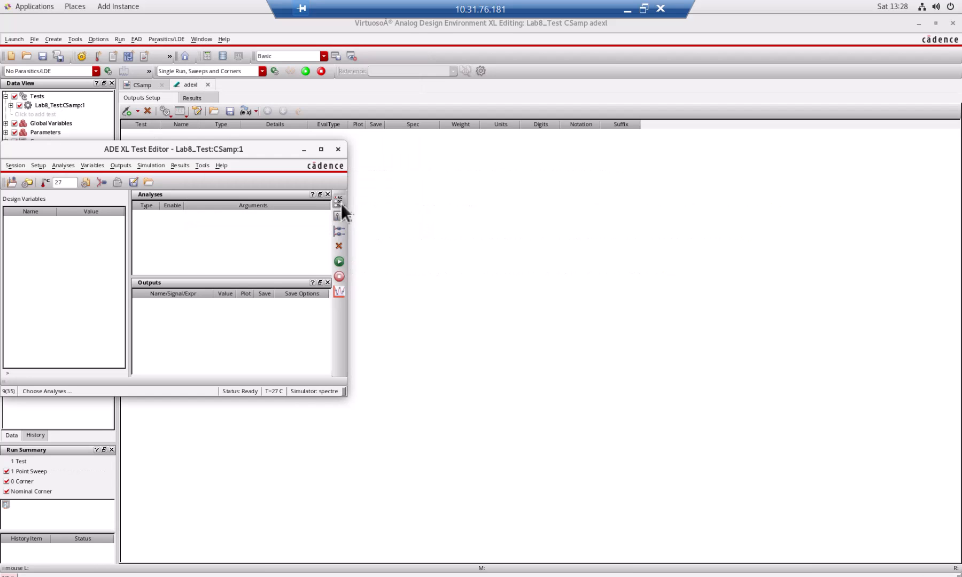
Add an AC analysis sweeping frequency from 1 Hz to 100 MHz (1e8), following the settings in the lab manual.
{"action": "left_click", "coordinate": [341, 206]}
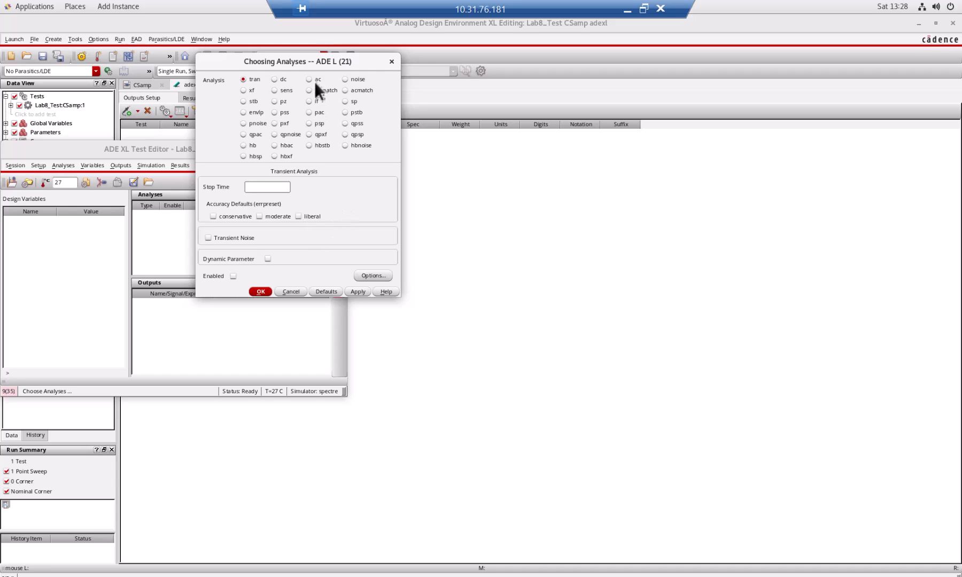
{"action": "left_click", "coordinate": [309, 79]}
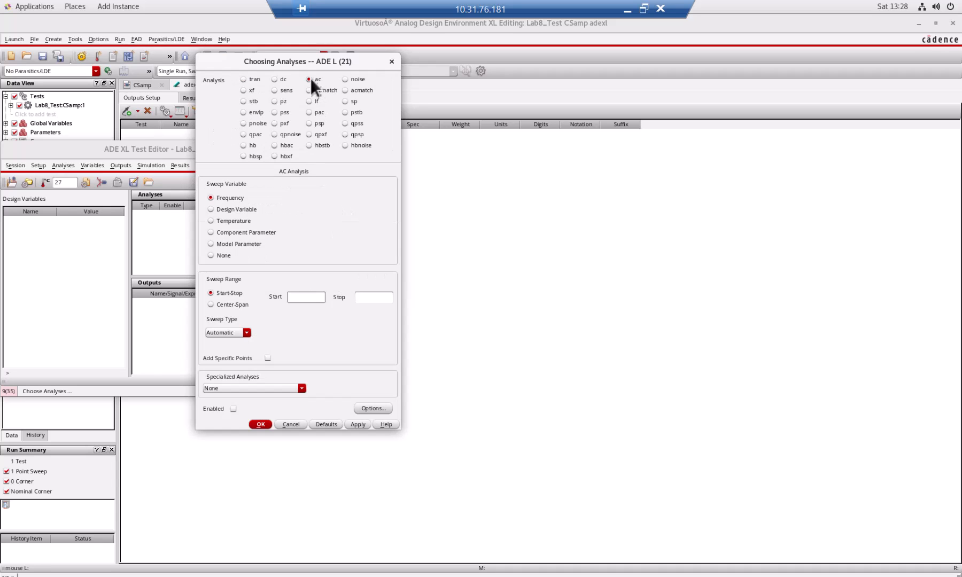
{"action": "left_click", "coordinate": [644, 8]}
{"action": "left_click", "coordinate": [332, 374]}
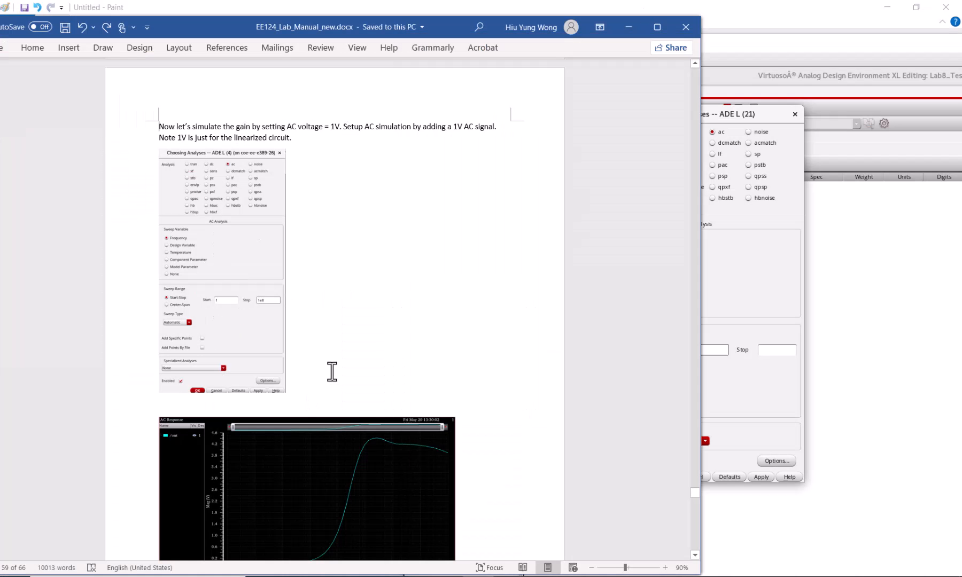
{"action": "scroll", "coordinate": [332, 372], "scroll_direction": "down", "scroll_amount": 9}
{"action": "scroll", "coordinate": [333, 369], "scroll_direction": "up", "scroll_amount": 7}
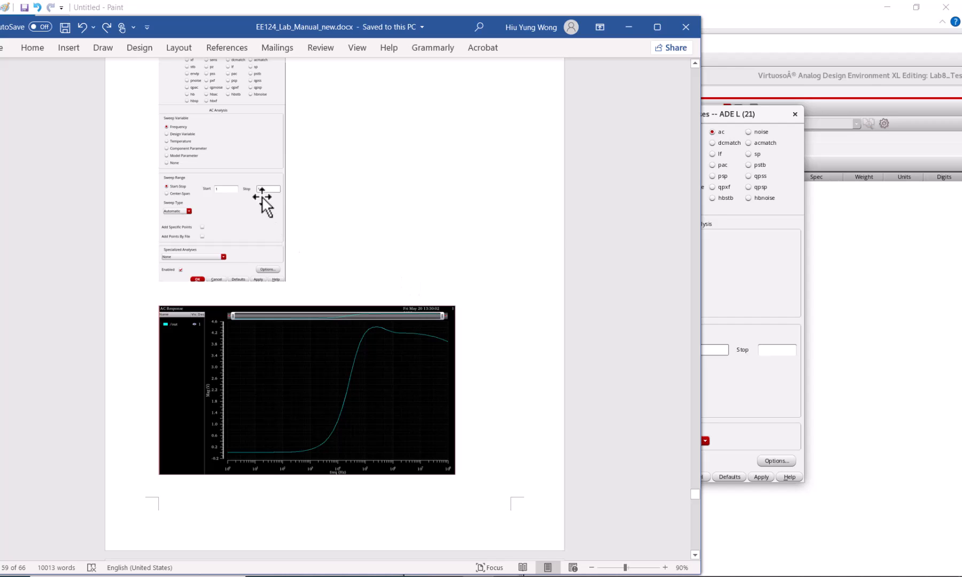
{"action": "left_click", "coordinate": [745, 117]}
{"action": "type", "text": "1"}
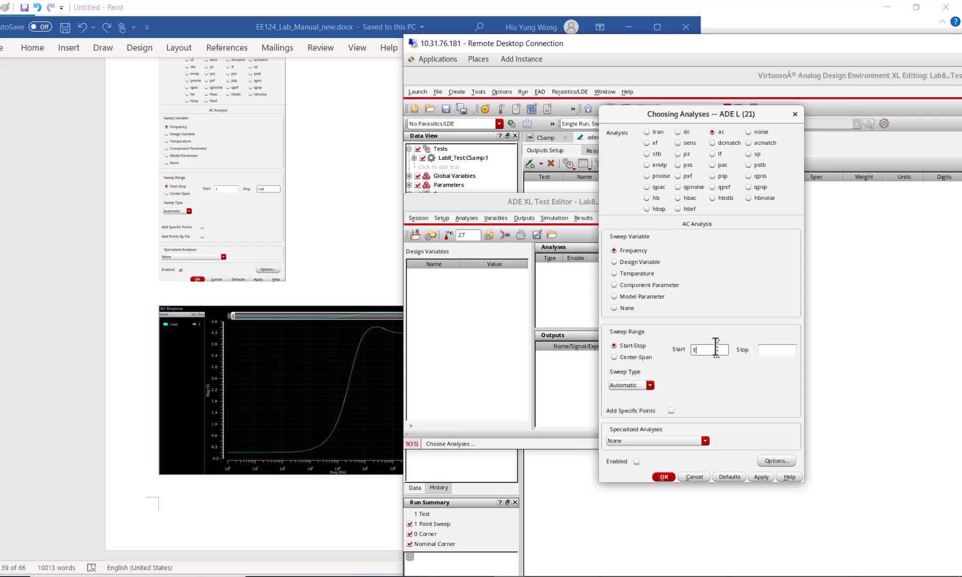
{"action": "left_click", "coordinate": [785, 351]}
{"action": "type", "text": "1e"}
{"action": "left_click", "coordinate": [664, 476]}
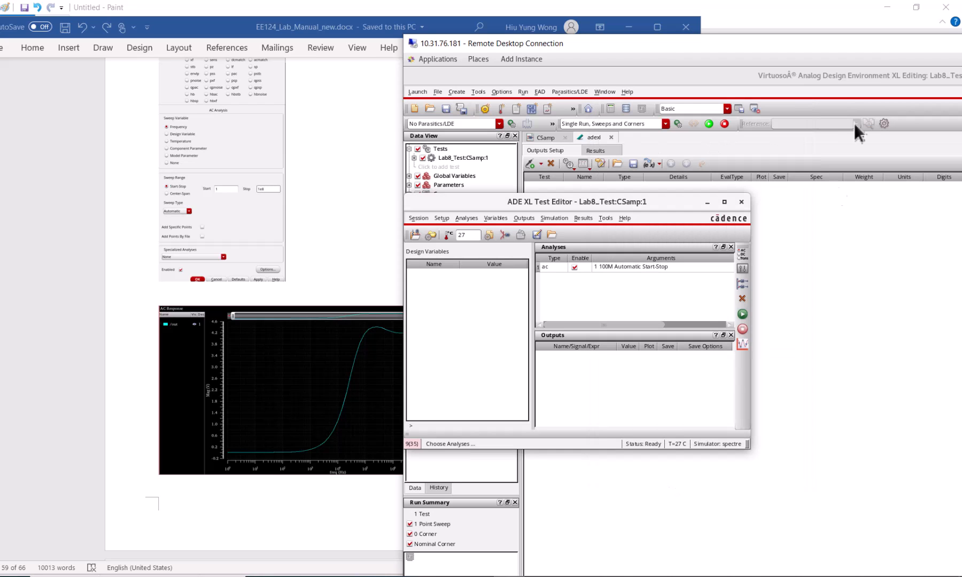
Run the ADE XL simulation of the CSamp test in the full-screen remote session and dismiss its output log.
{"action": "left_click", "coordinate": [909, 49]}
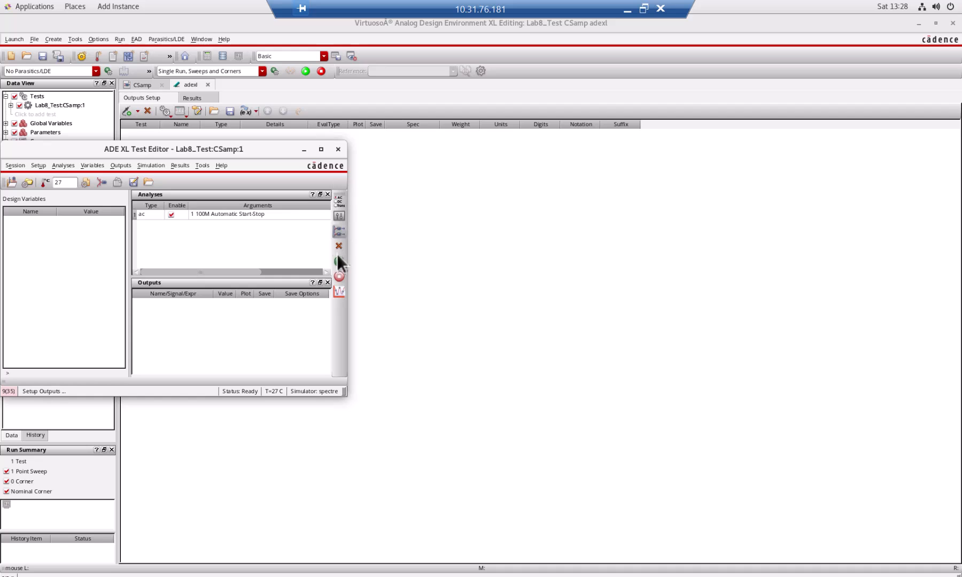
{"action": "left_click", "coordinate": [305, 70]}
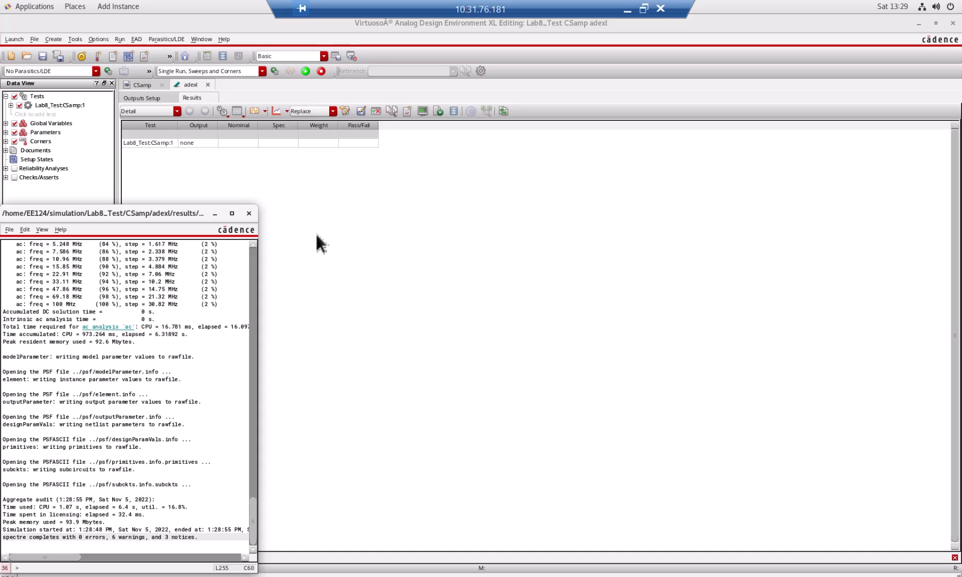
{"action": "left_click", "coordinate": [286, 237]}
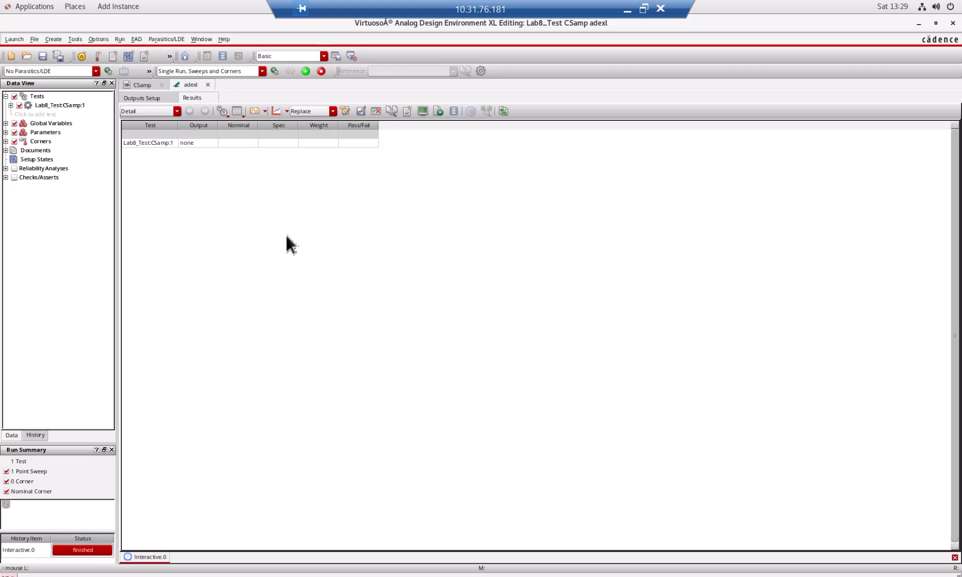
Add the net joining R0, R1 and the drain of NM0 as a test output, selecting it from the schematic.
{"action": "left_click", "coordinate": [11, 105]}
{"action": "double_click", "coordinate": [63, 106]}
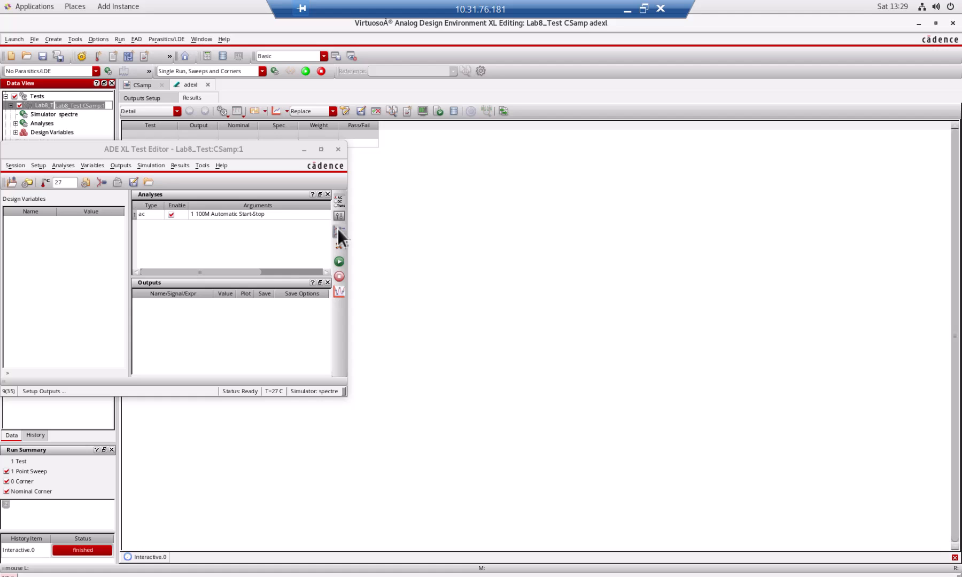
{"action": "left_click", "coordinate": [337, 230]}
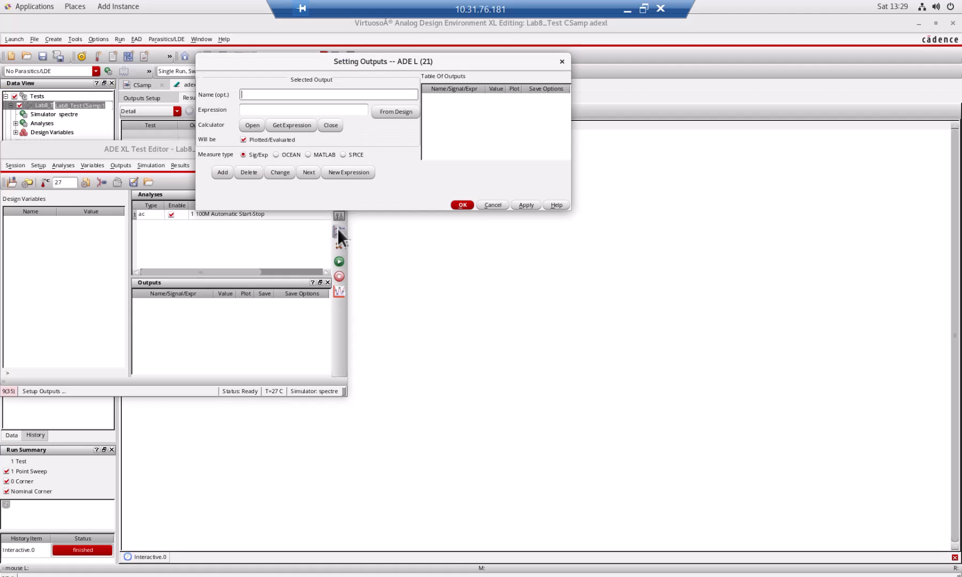
{"action": "left_click", "coordinate": [388, 113]}
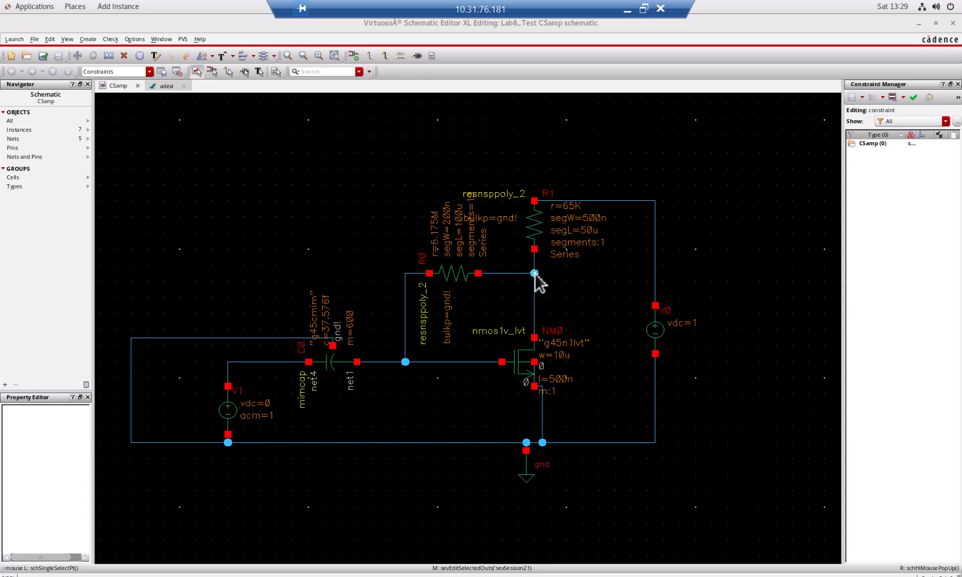
{"action": "left_click", "coordinate": [534, 274]}
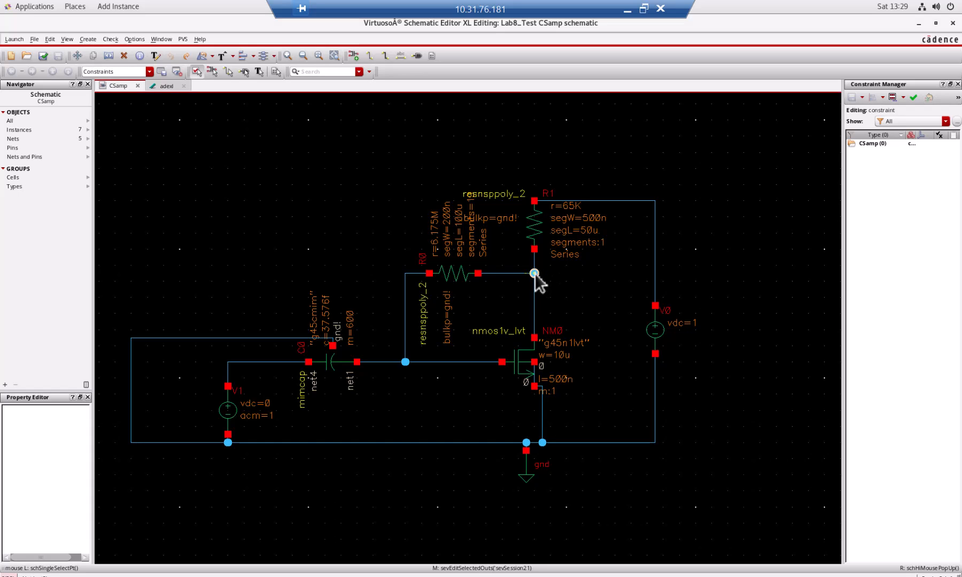
{"action": "left_click", "coordinate": [162, 86]}
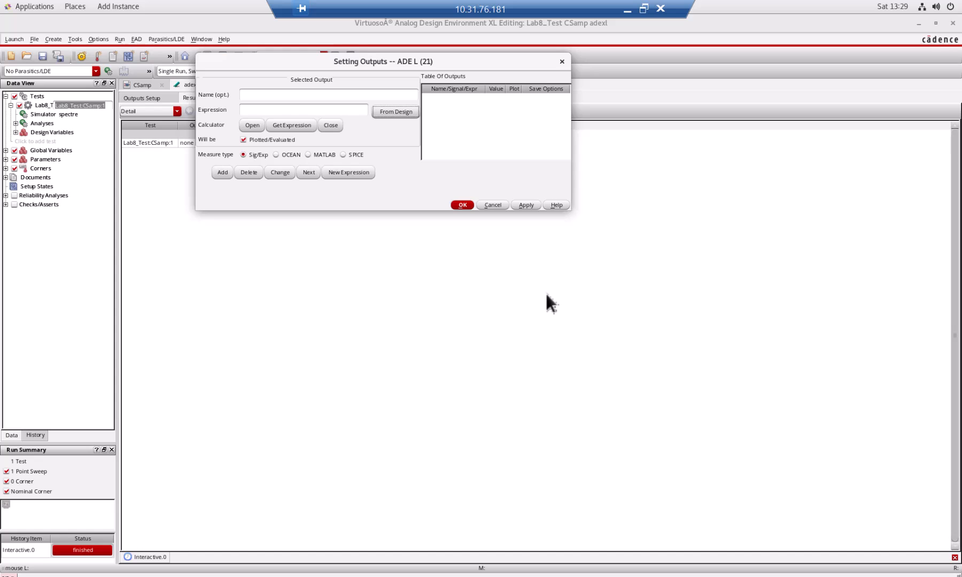
{"action": "left_click", "coordinate": [398, 112]}
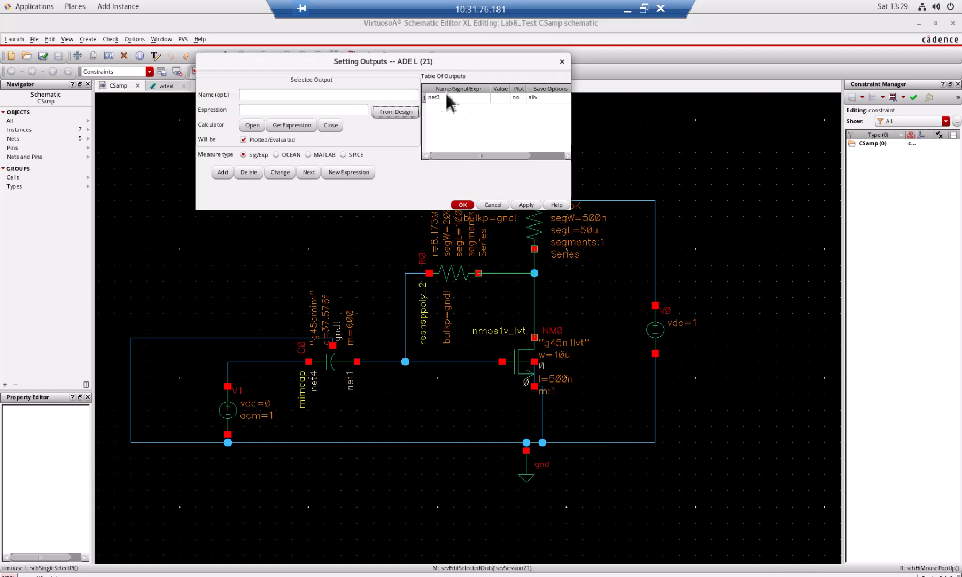
{"action": "left_click", "coordinate": [445, 99]}
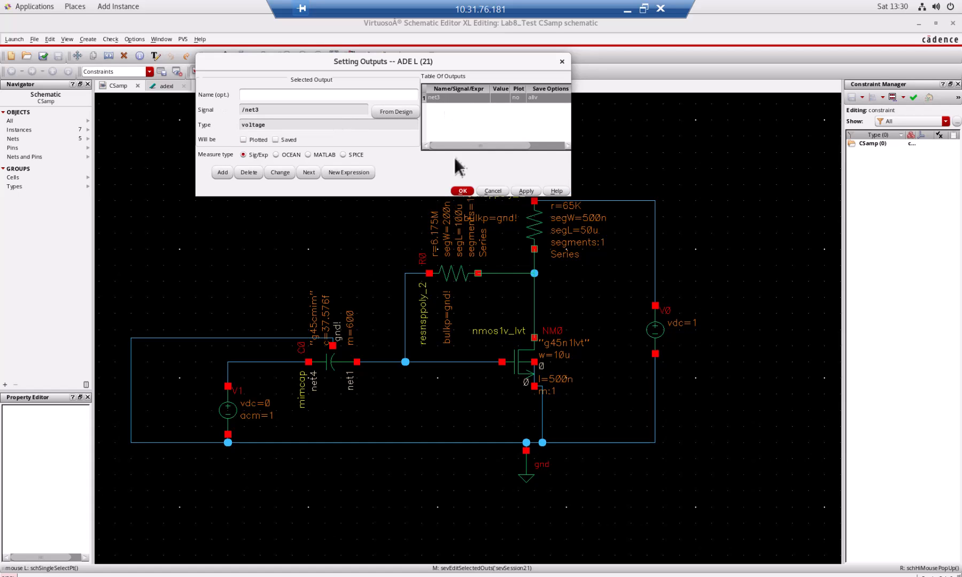
{"action": "left_click", "coordinate": [462, 190]}
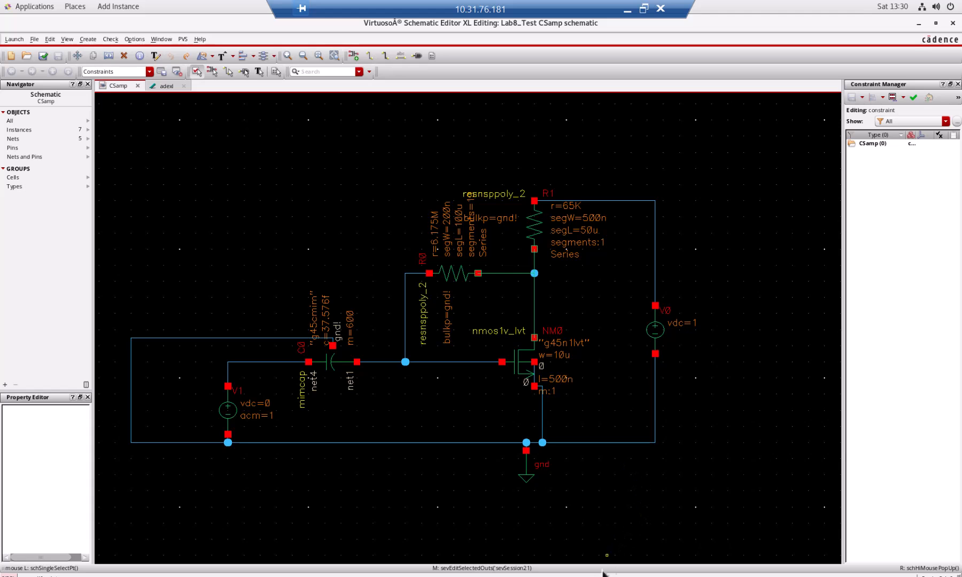
Bring back the test editor from the adexl view and run the CSamp test with the net3 output defined.
{"action": "left_click", "coordinate": [166, 84]}
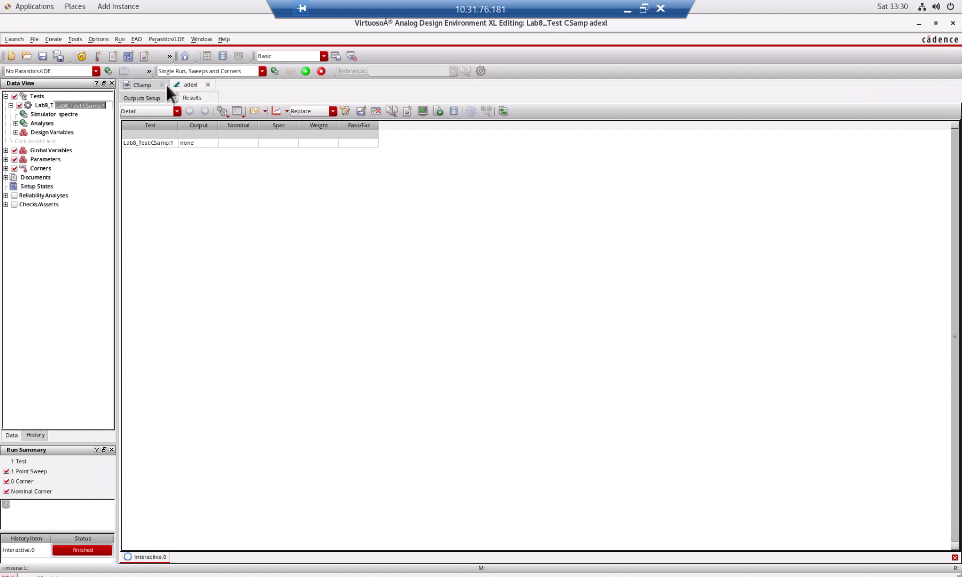
{"action": "left_click", "coordinate": [41, 106]}
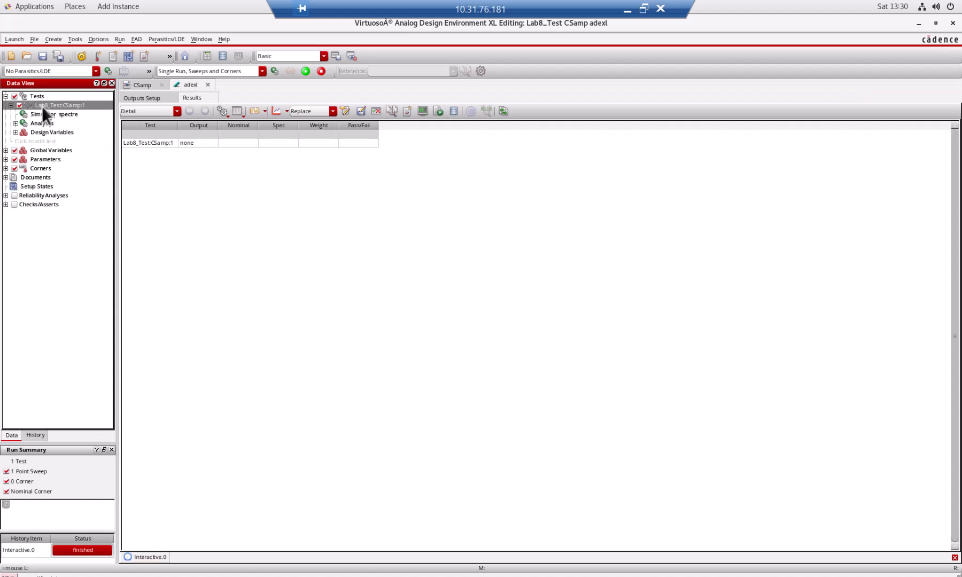
{"action": "left_click", "coordinate": [182, 159]}
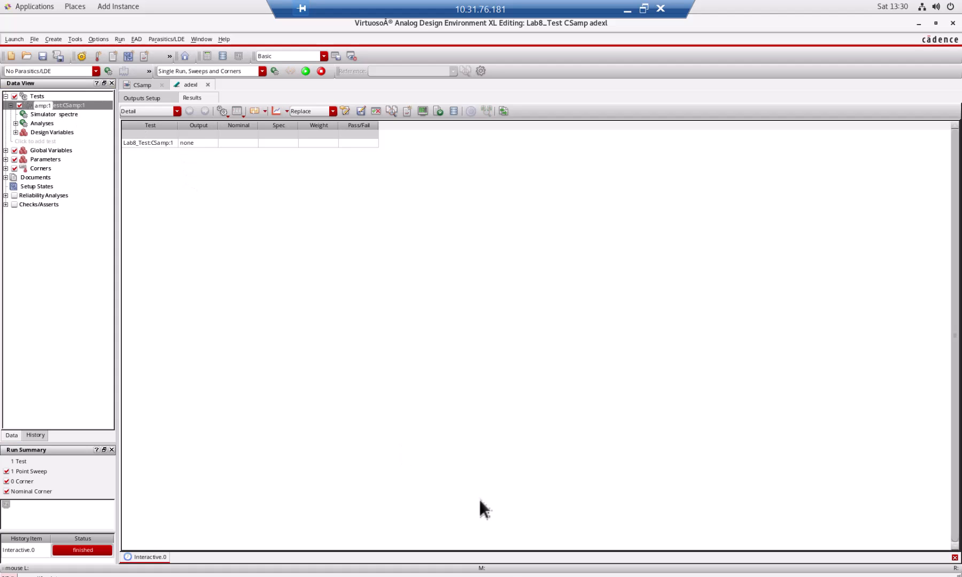
{"action": "left_click", "coordinate": [390, 576]}
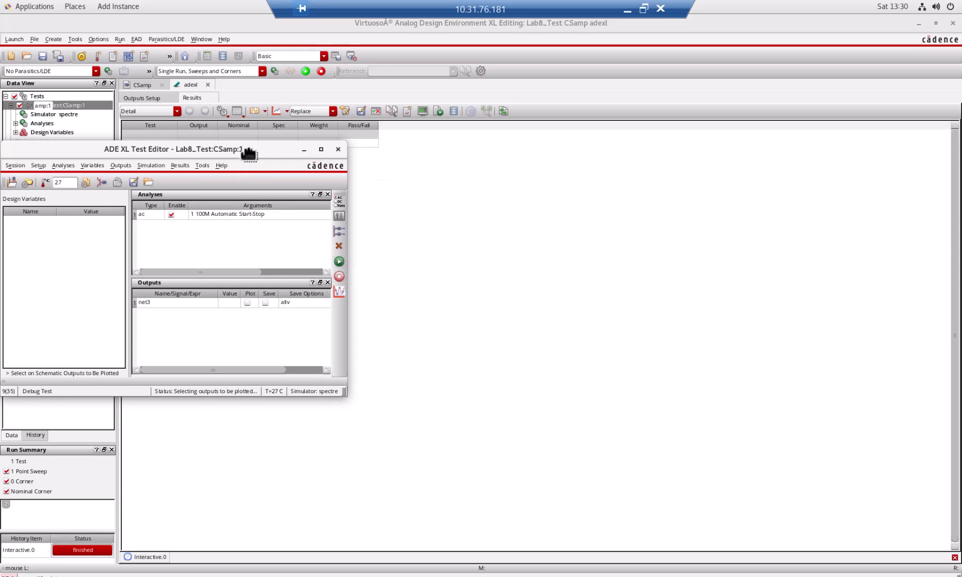
{"action": "left_click_drag", "start_coordinate": [241, 151], "coordinate": [515, 174]}
{"action": "left_click", "coordinate": [613, 284]}
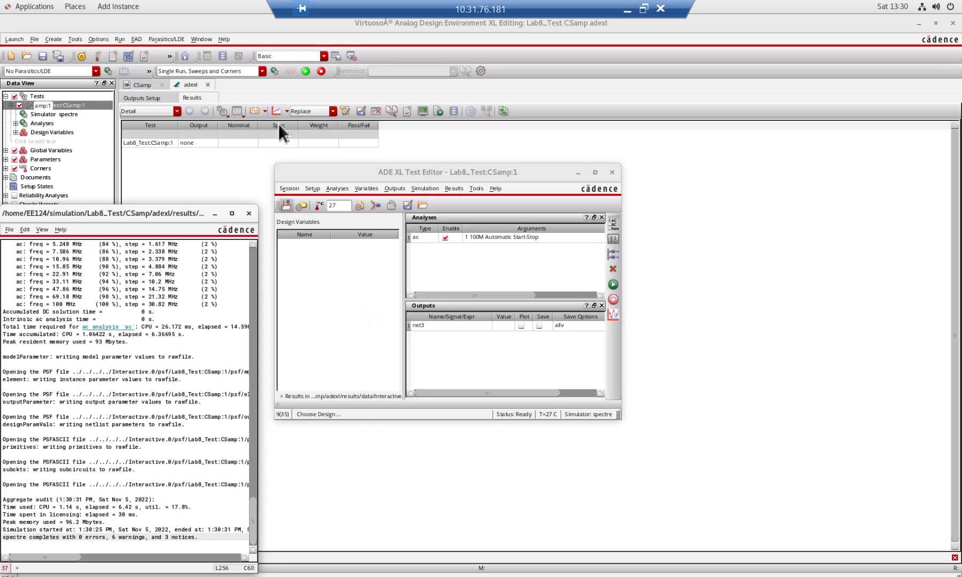
Enable plotting and saving for output net3 and rerun the test to plot its AC response.
{"action": "left_click", "coordinate": [521, 323]}
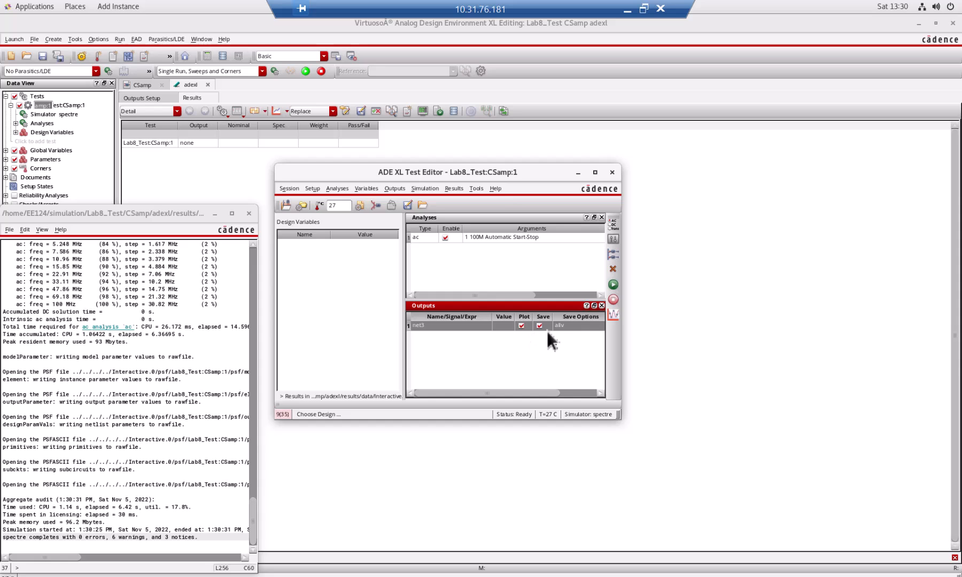
{"action": "left_click", "coordinate": [612, 285]}
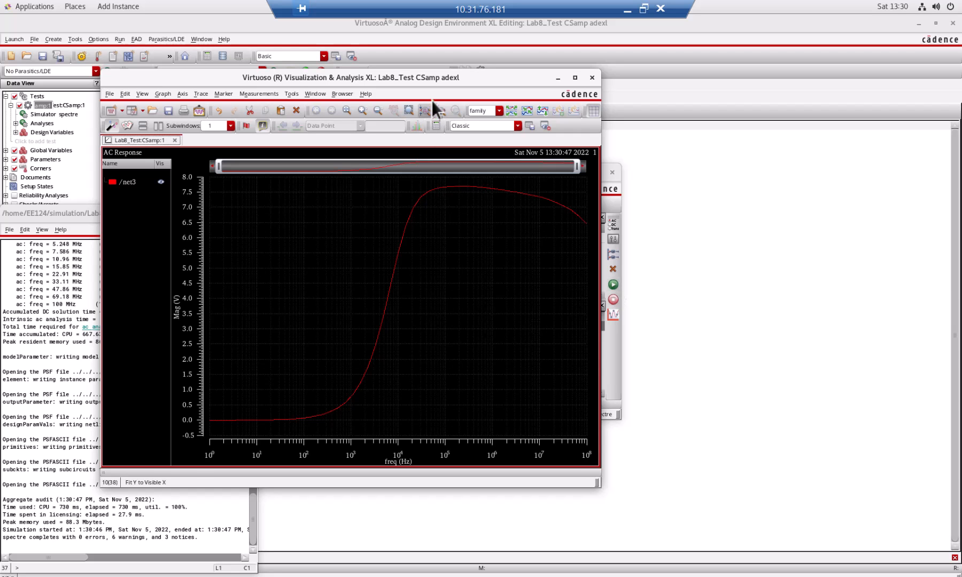
{"action": "left_click_drag", "start_coordinate": [441, 79], "coordinate": [466, 93]}
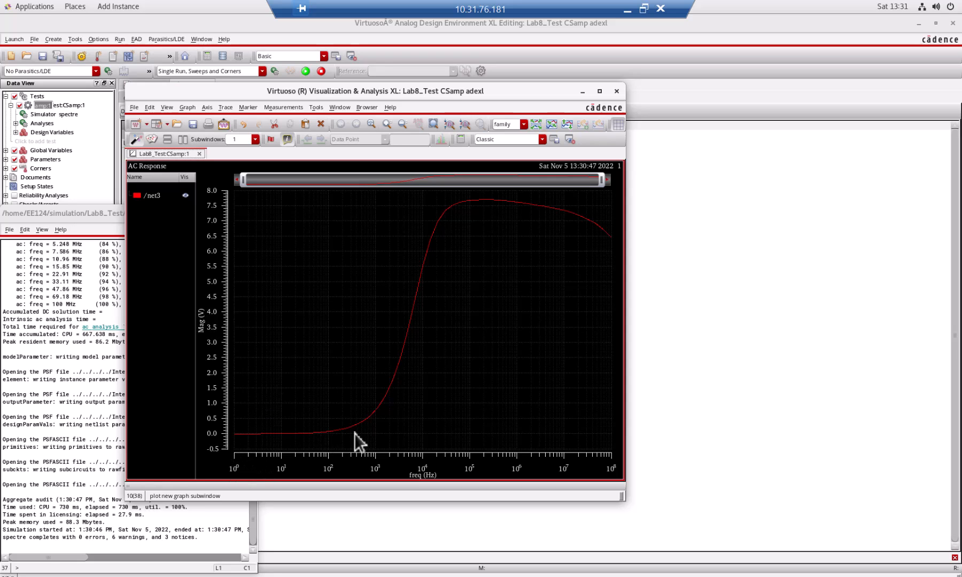
Examine the net3 AC magnitude curve from low to high frequency and relate it to the CSamp schematic.
{"action": "mouse_move", "coordinate": [394, 381]}
{"action": "mouse_move", "coordinate": [458, 204]}
{"action": "mouse_move", "coordinate": [607, 234]}
{"action": "left_click_drag", "start_coordinate": [297, 91], "coordinate": [267, 210]}
{"action": "left_click", "coordinate": [156, 96]}
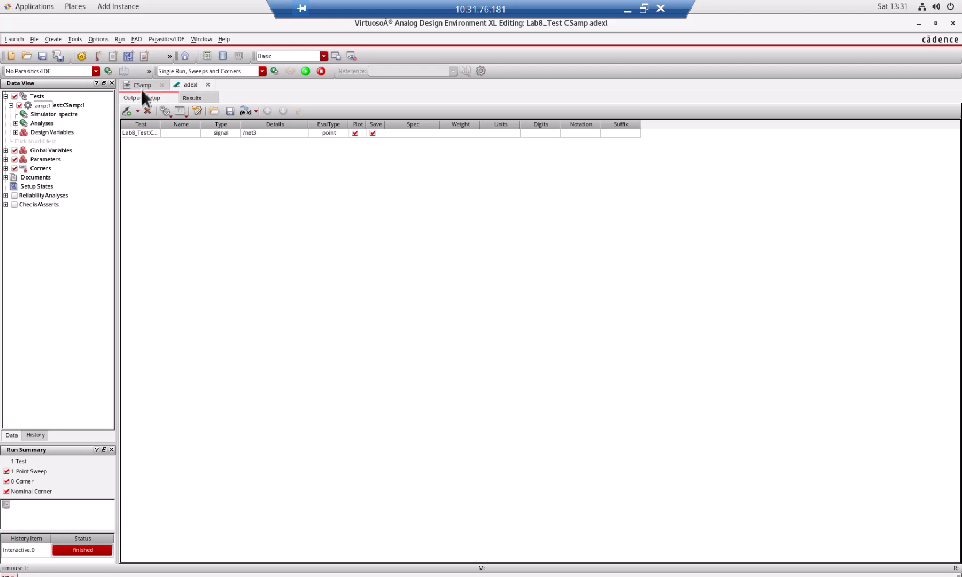
{"action": "left_click", "coordinate": [141, 89]}
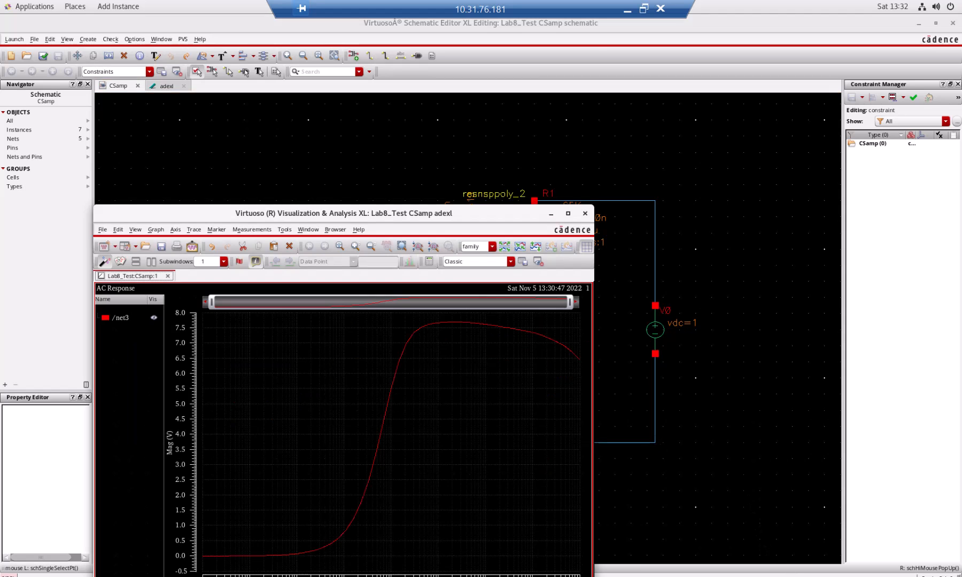
{"action": "left_click_drag", "start_coordinate": [502, 215], "coordinate": [500, 106]}
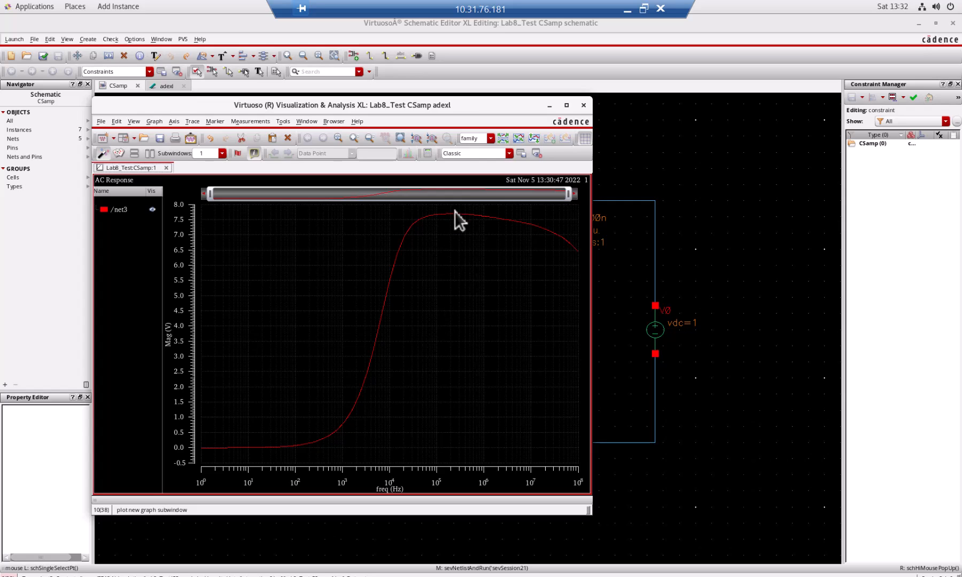
{"action": "mouse_move", "coordinate": [475, 216]}
{"action": "left_click", "coordinate": [721, 248]}
{"action": "left_click", "coordinate": [731, 75]}
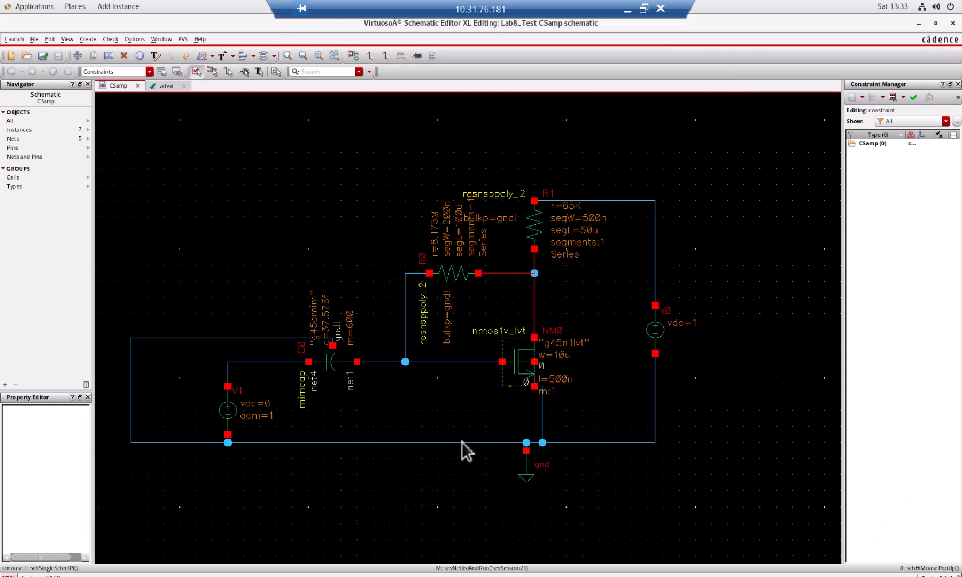